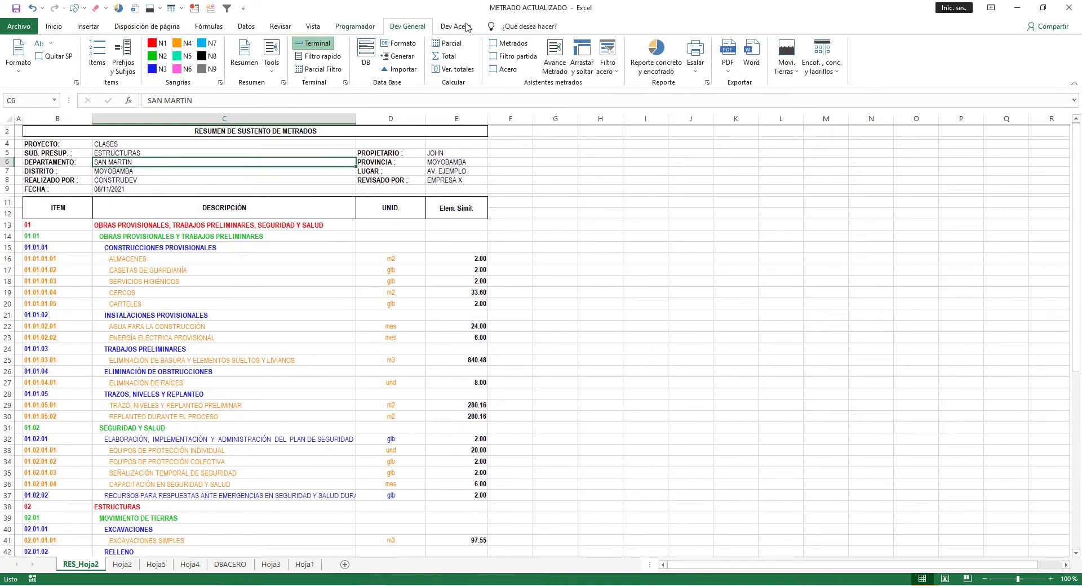
Open the item database for the ALMACENES row and switch it from insert to filter mode.
click(250, 262)
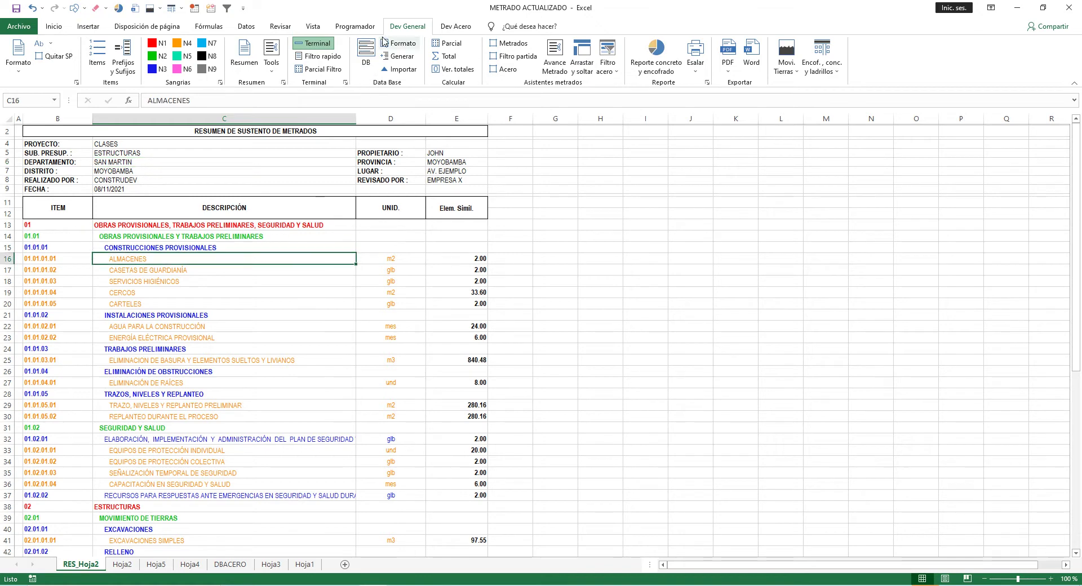
click(365, 54)
drag(479, 178, 618, 159)
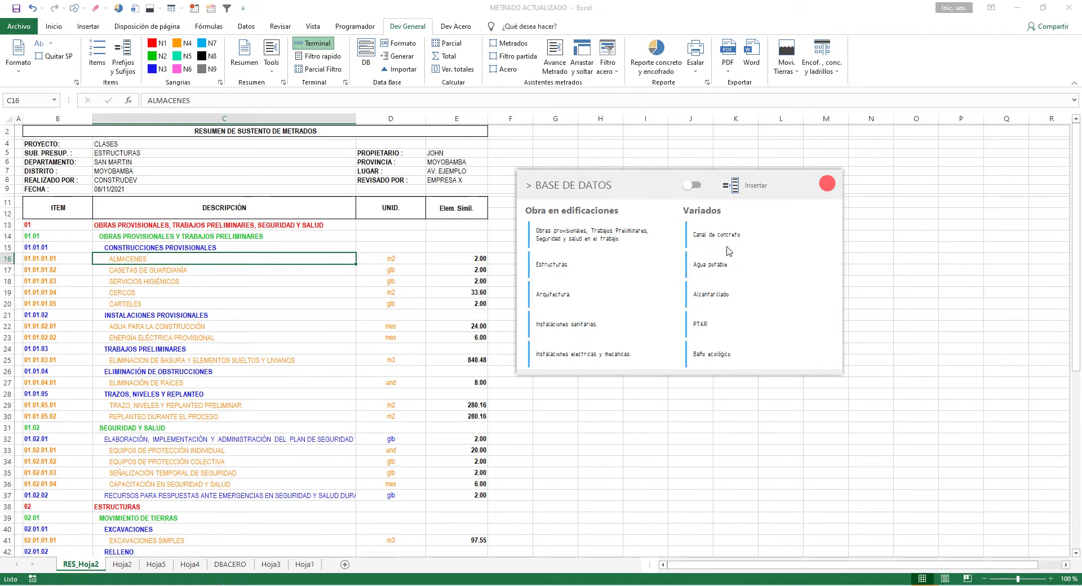
drag(635, 193, 512, 221)
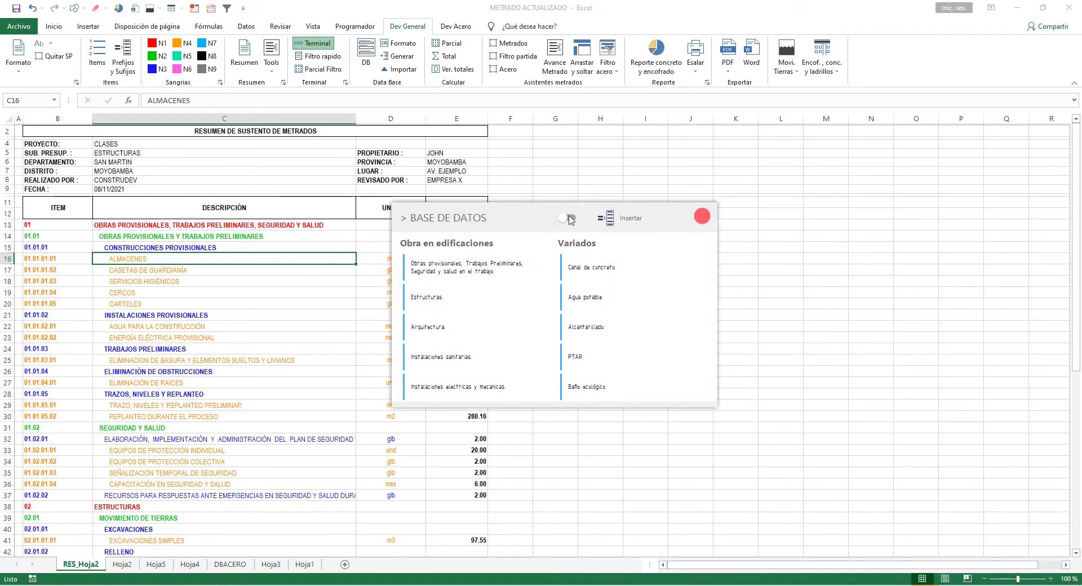
click(569, 218)
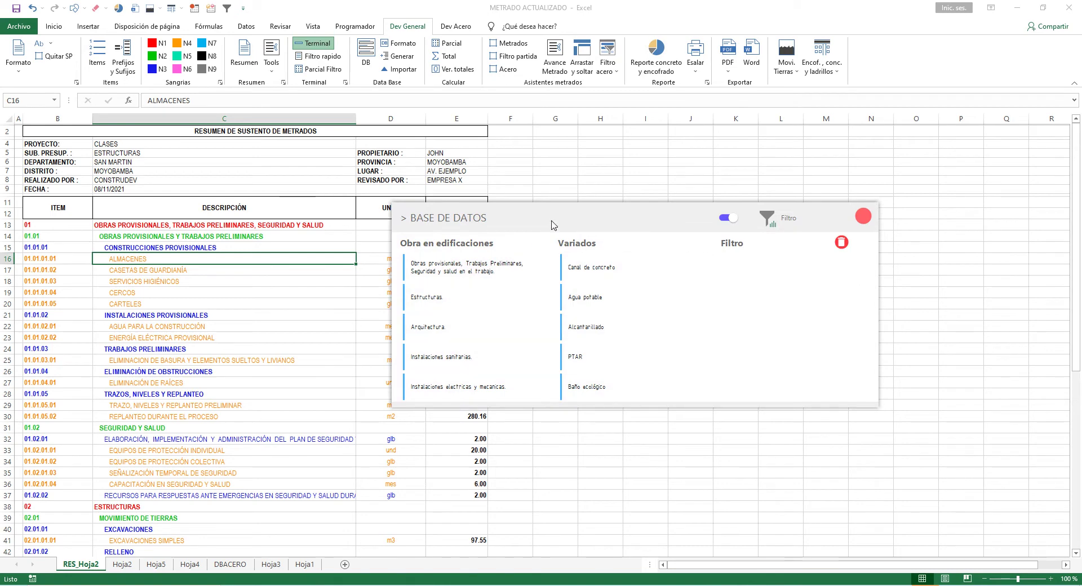
drag(553, 224, 579, 216)
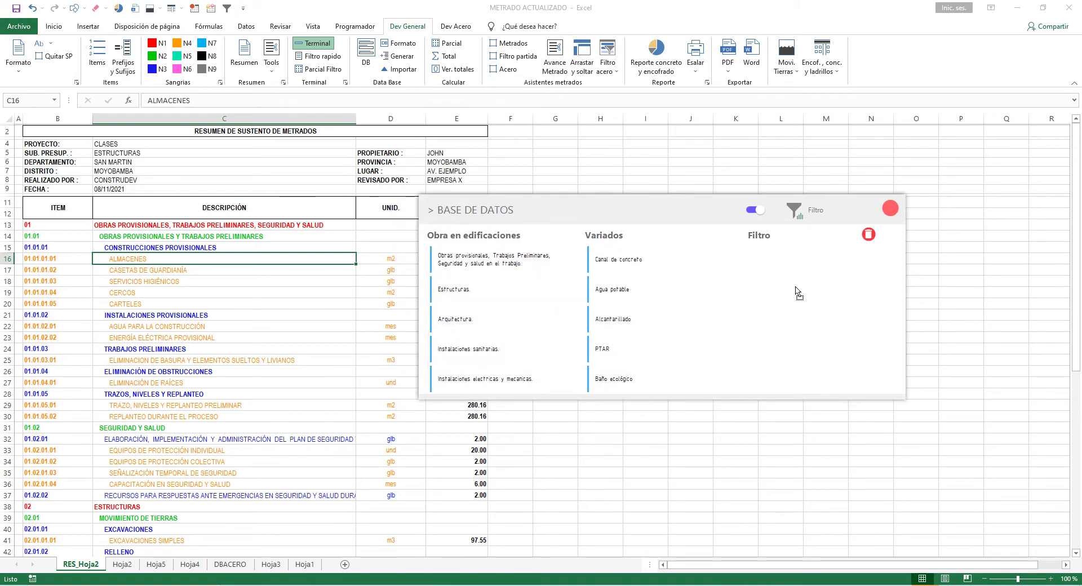
Add Obras provisionales, Estructuras, Arquitectura and Instalaciones sanitarias to the database's filter list, and close the database without running the filter.
drag(797, 291, 796, 291)
drag(570, 302, 772, 320)
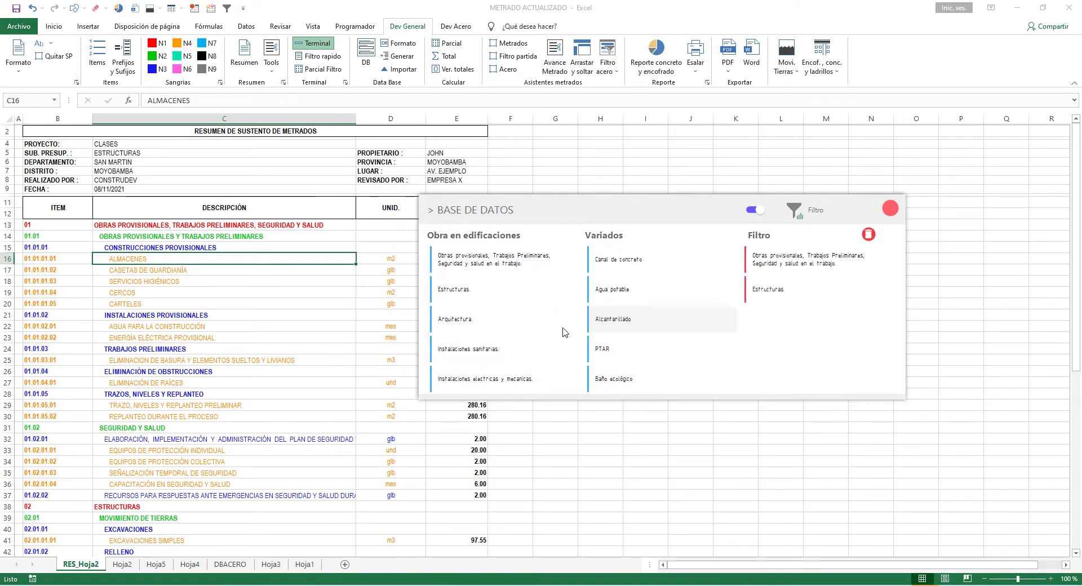
drag(567, 330, 814, 326)
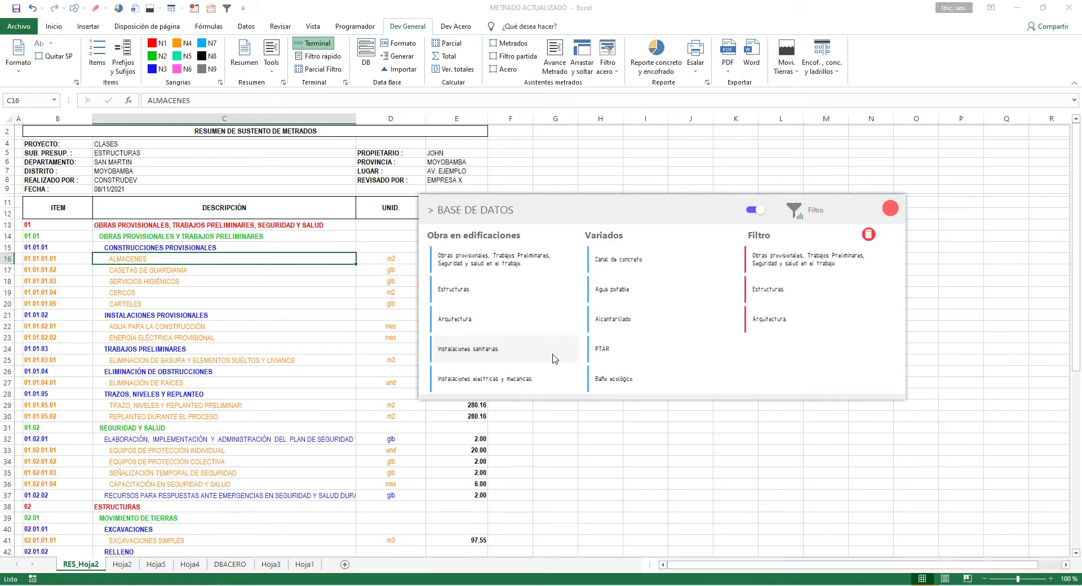
drag(561, 363, 792, 364)
drag(709, 205, 554, 223)
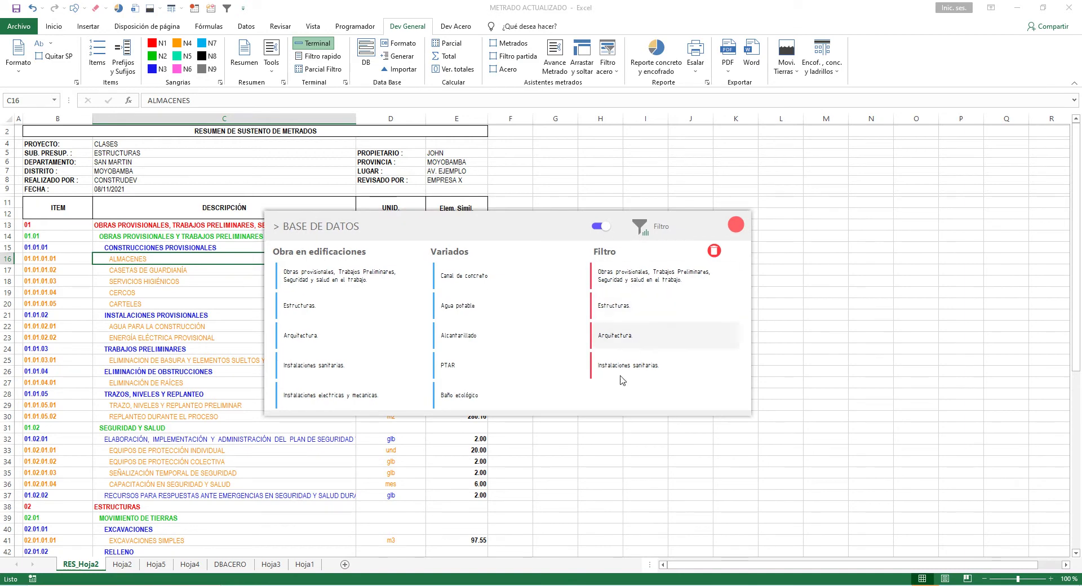
click(735, 223)
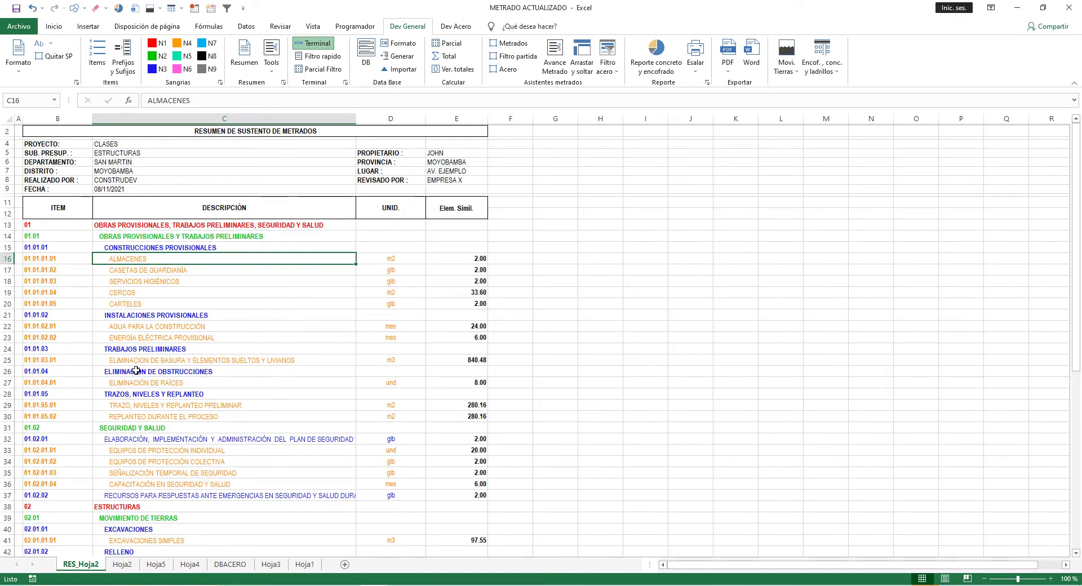
Reopen the item database in insert mode, review its building and miscellaneous categories beside the summary, and close it.
click(225, 363)
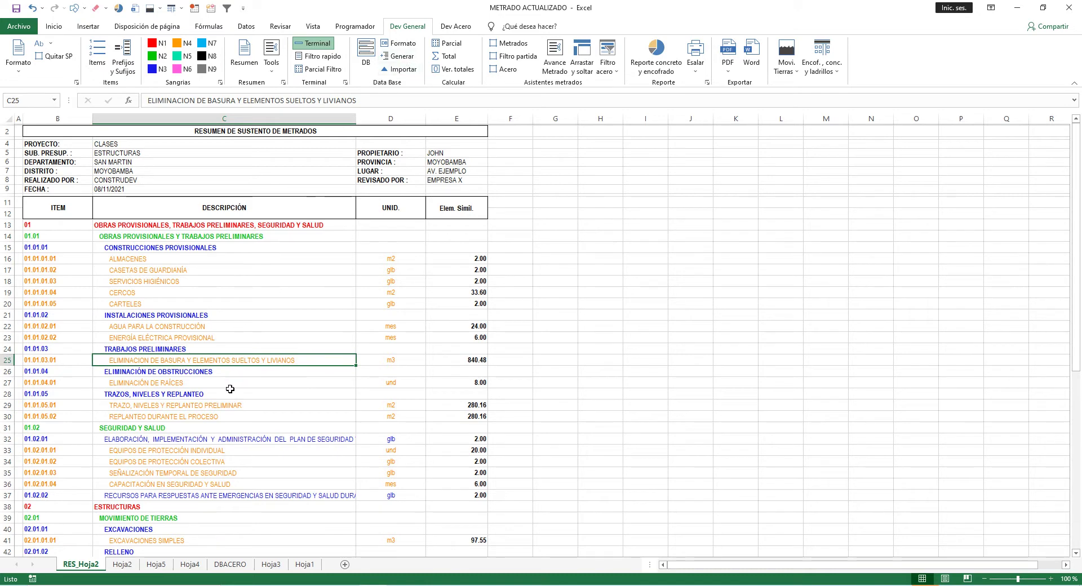
click(366, 56)
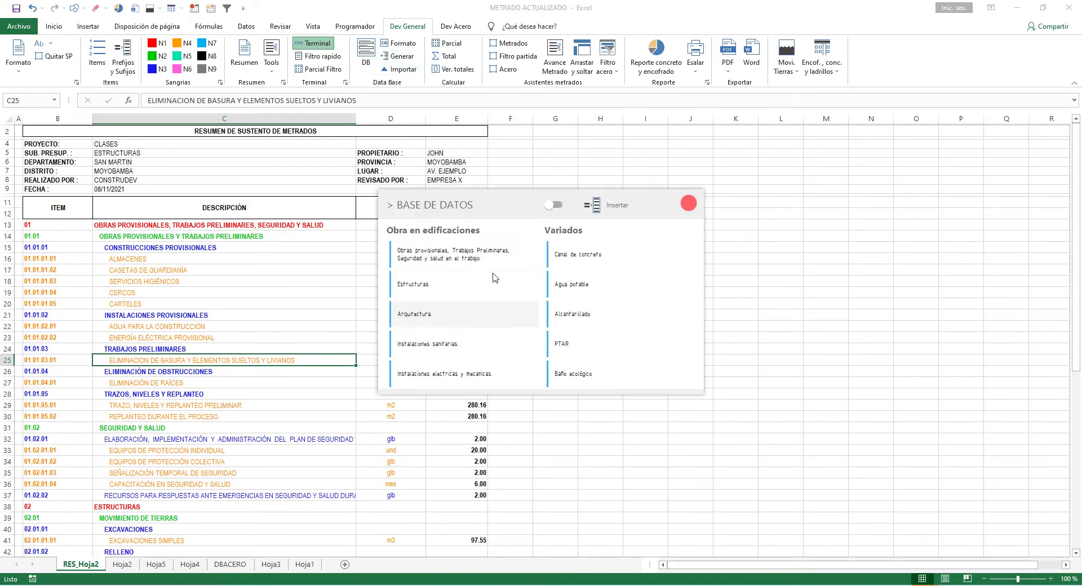
drag(497, 210, 610, 212)
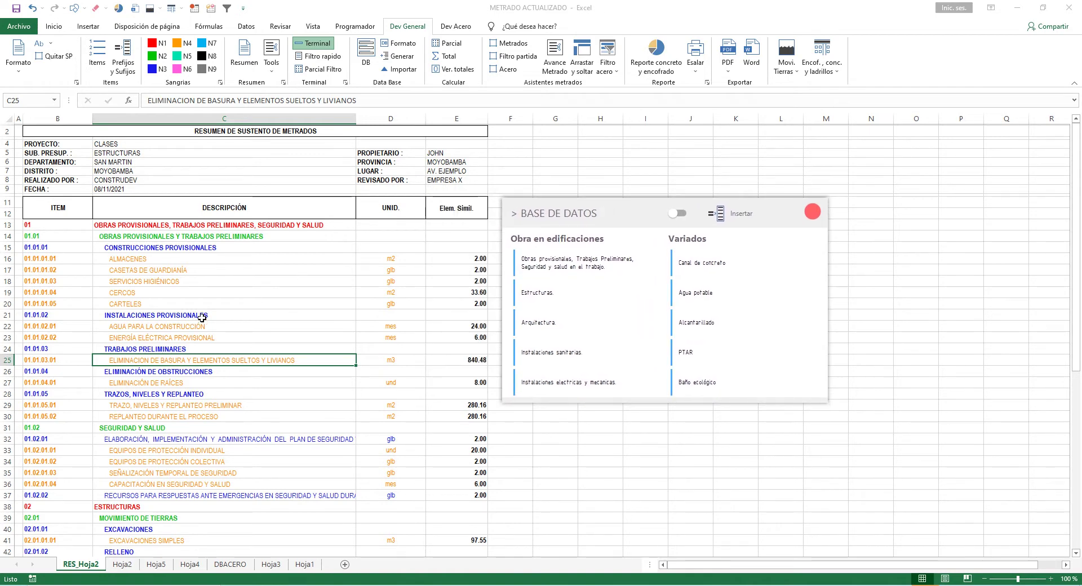
click(299, 302)
scroll(271, 457, down, 2)
scroll(213, 518, up, 2)
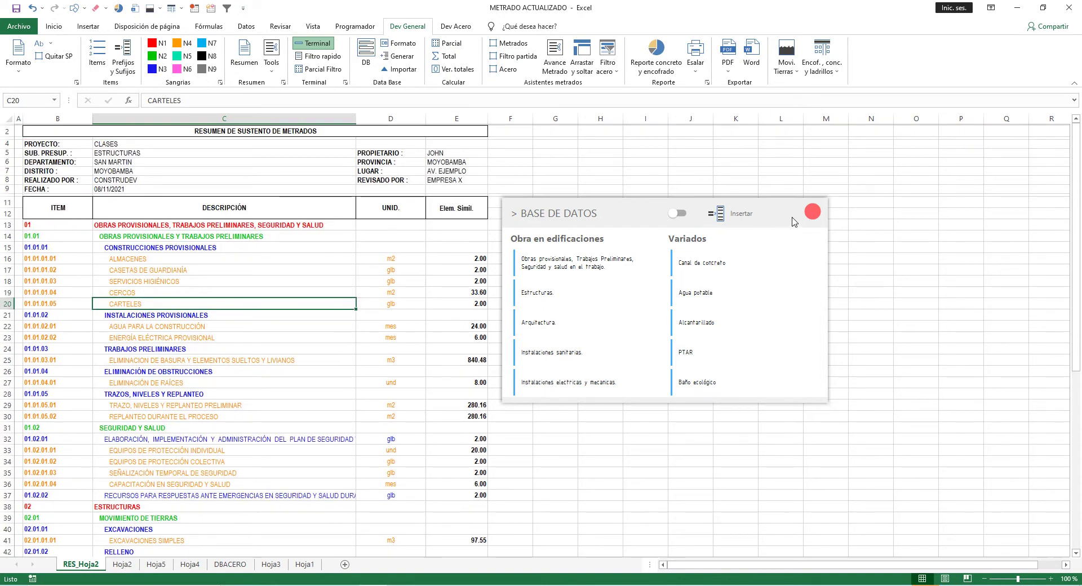
click(812, 212)
Look through the DBACERO, Hoja4 and Hoja5 sheets, and examine the items and measurements in Hoja2.
click(225, 314)
click(228, 564)
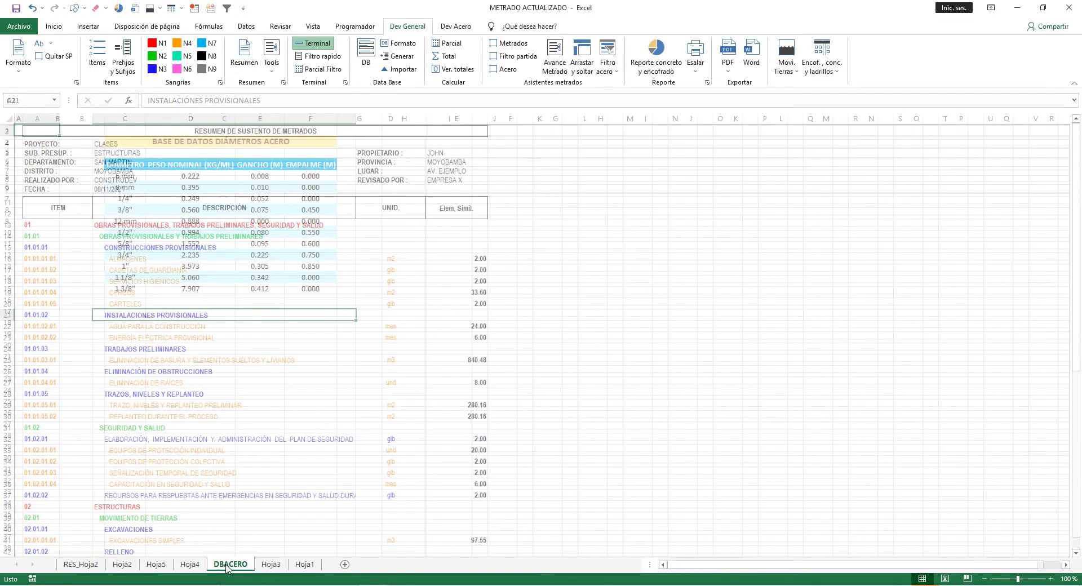
click(190, 565)
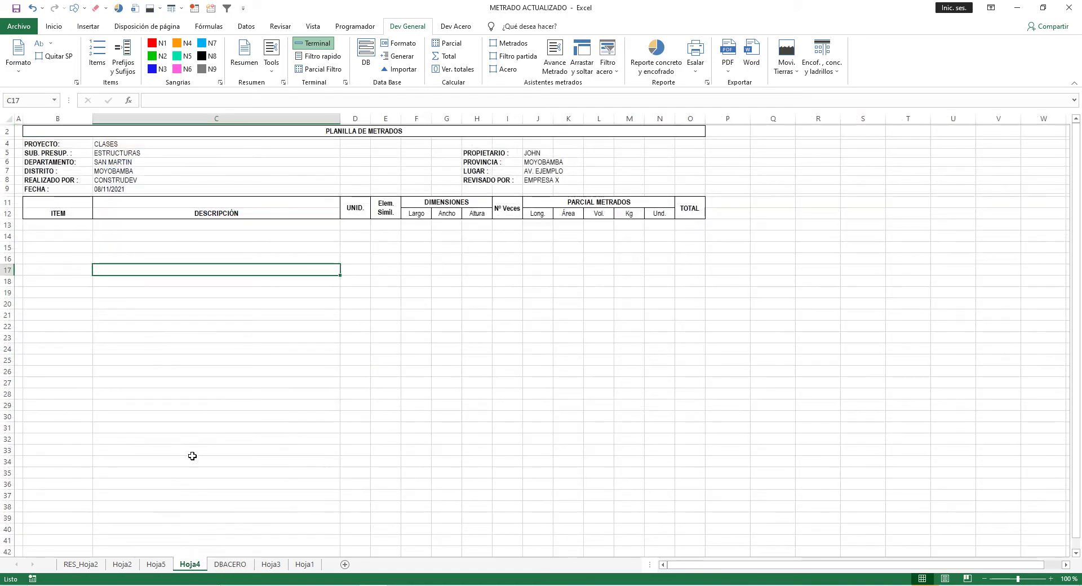
click(157, 564)
click(122, 564)
scroll(227, 427, down, 4)
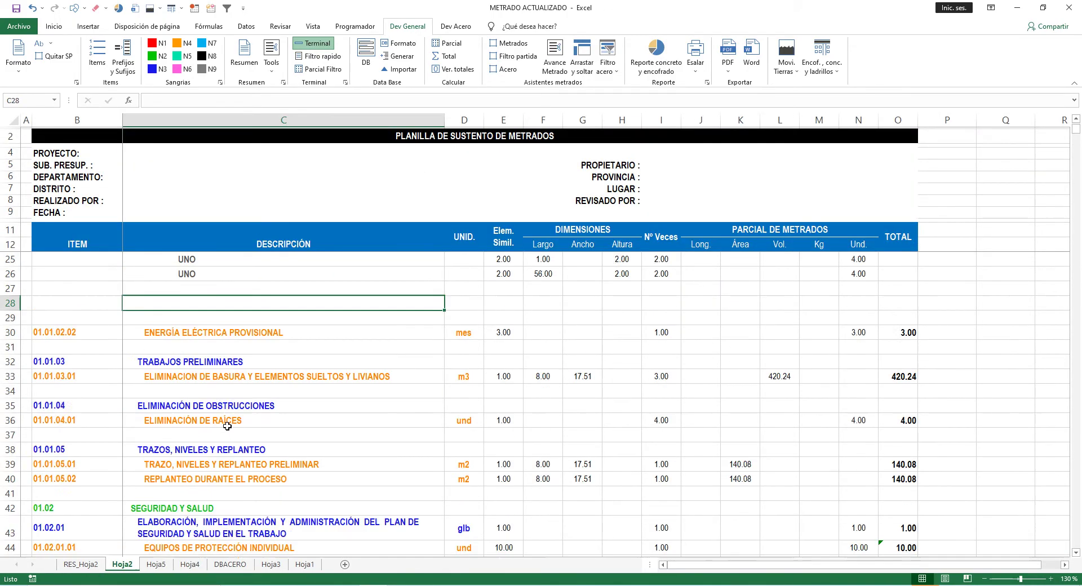
scroll(227, 427, up, 4)
scroll(362, 476, down, 12)
scroll(372, 496, up, 12)
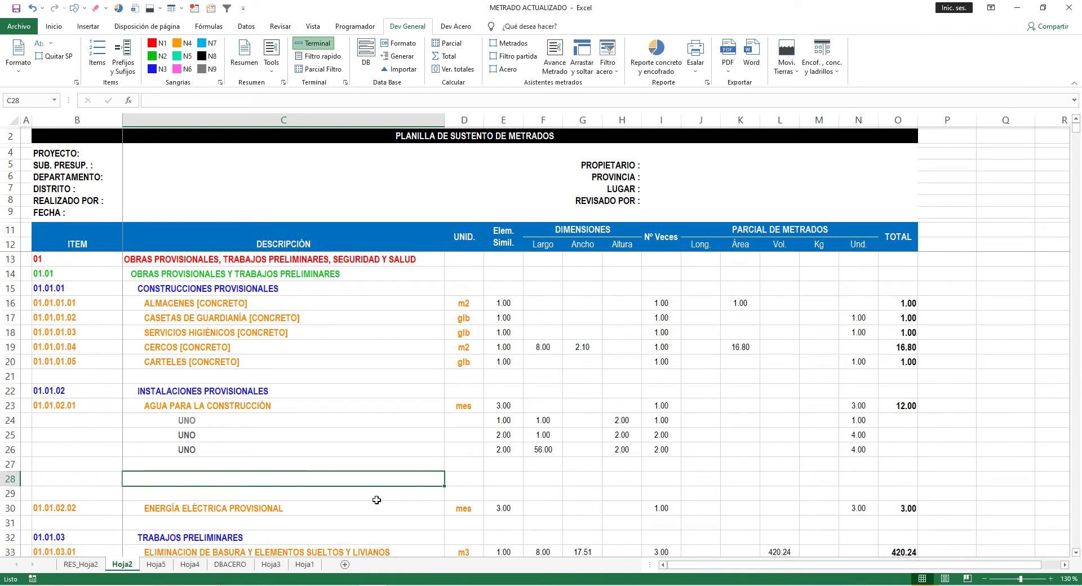
click(340, 420)
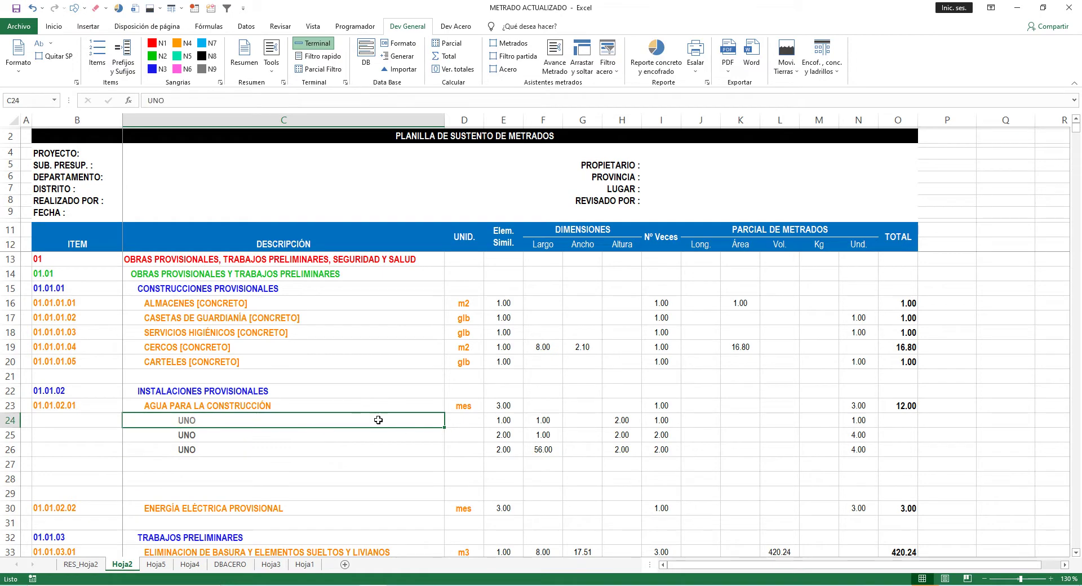
scroll(263, 421, down, 3)
scroll(248, 440, up, 3)
Review the item hierarchy and quantities in the RES_Hoja2 summary sheet.
key(ctrl+Page_Up)
scroll(307, 417, down, 9)
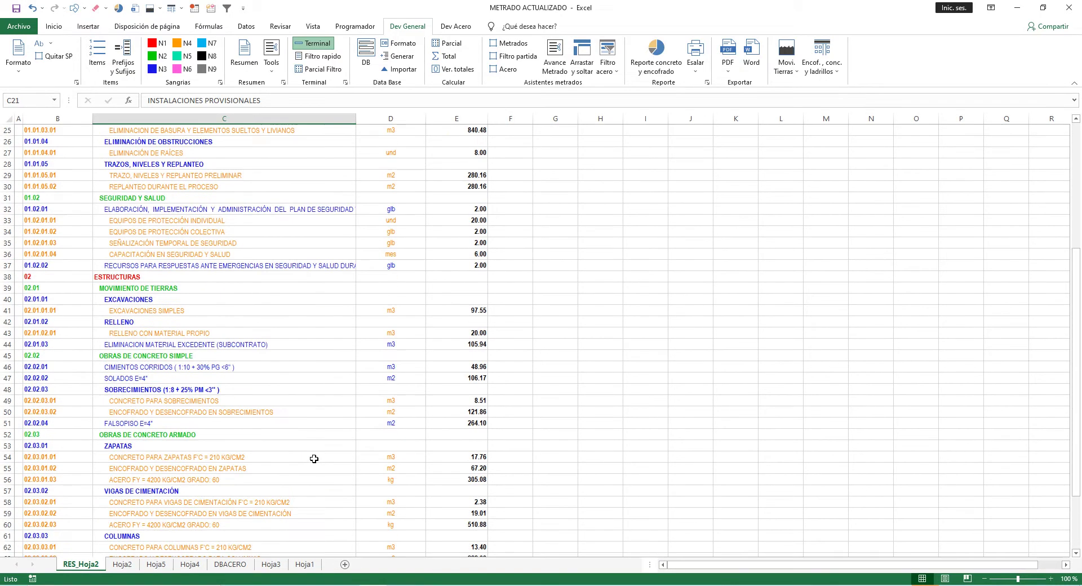
scroll(310, 450, up, 4)
scroll(310, 450, up, 6)
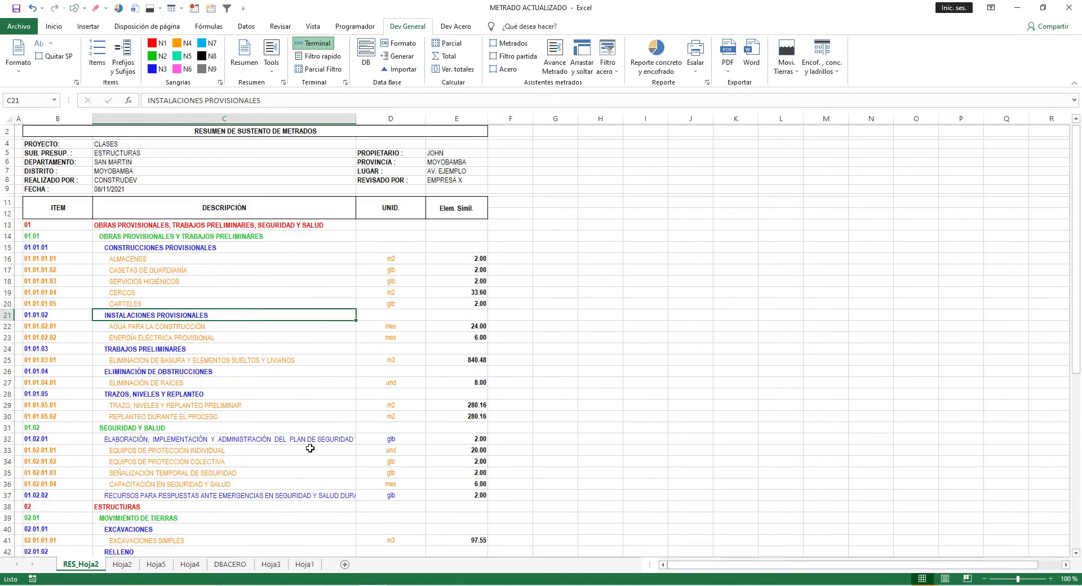
Return to Hoja2 and generate a blank database format sheet from there.
click(123, 565)
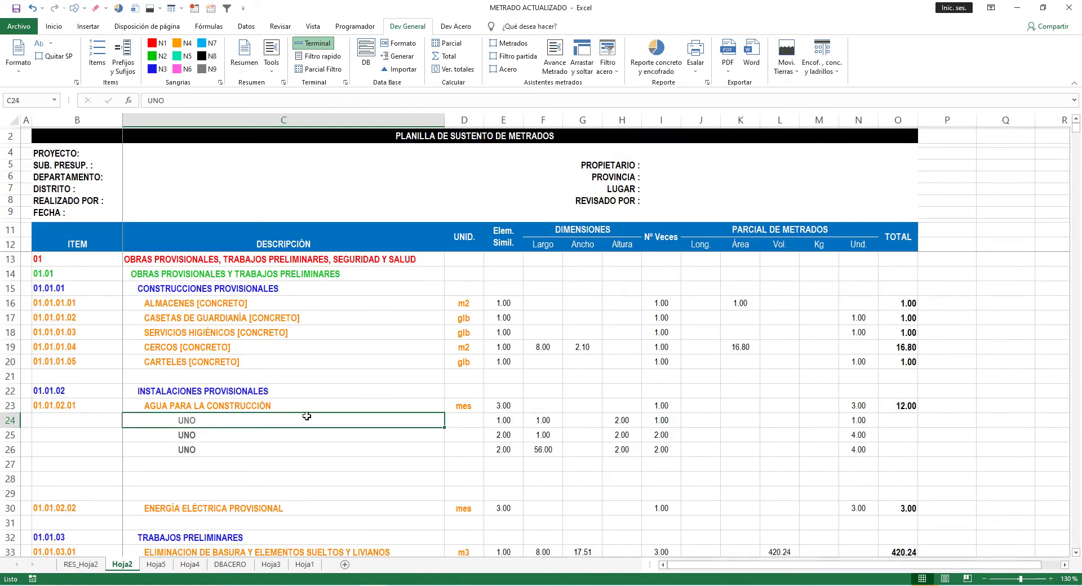
click(276, 466)
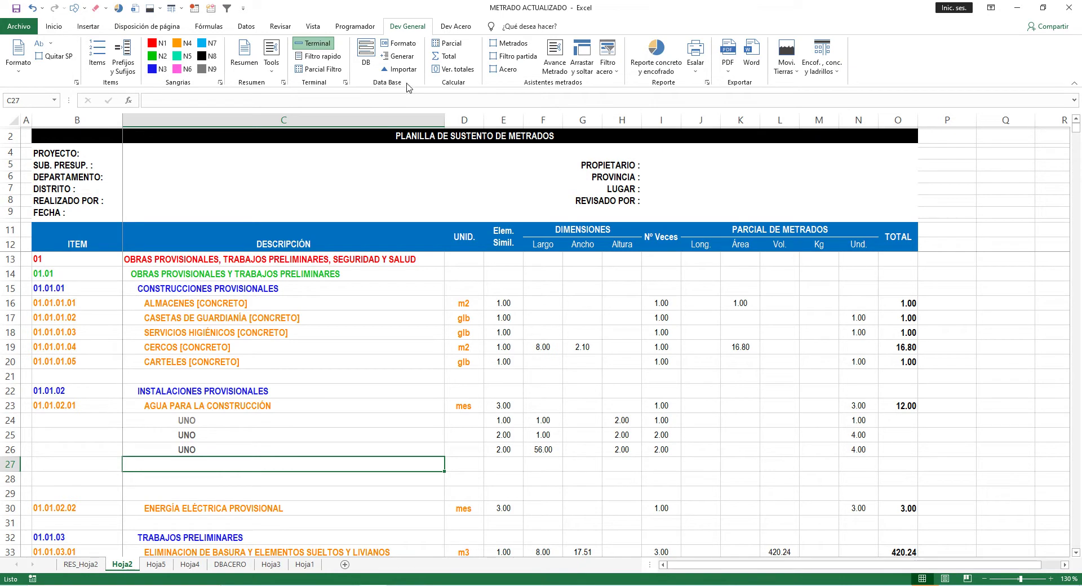
click(403, 48)
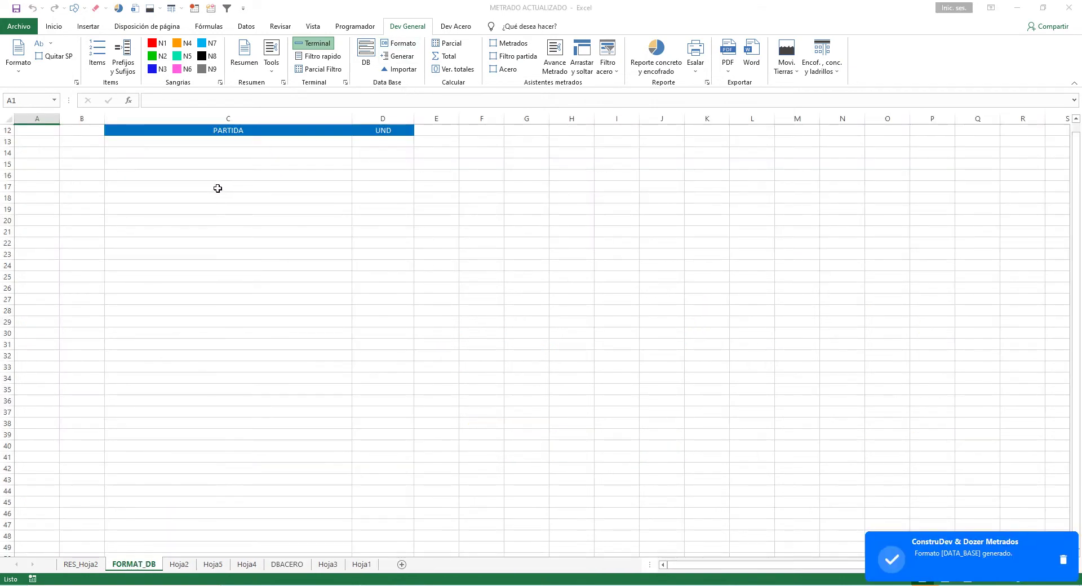
Enter NIVEL 1, NIVEL 2, NIVEL 3 and NIVEL 4 in cells C13 to C16 of the PARTIDA column.
click(176, 154)
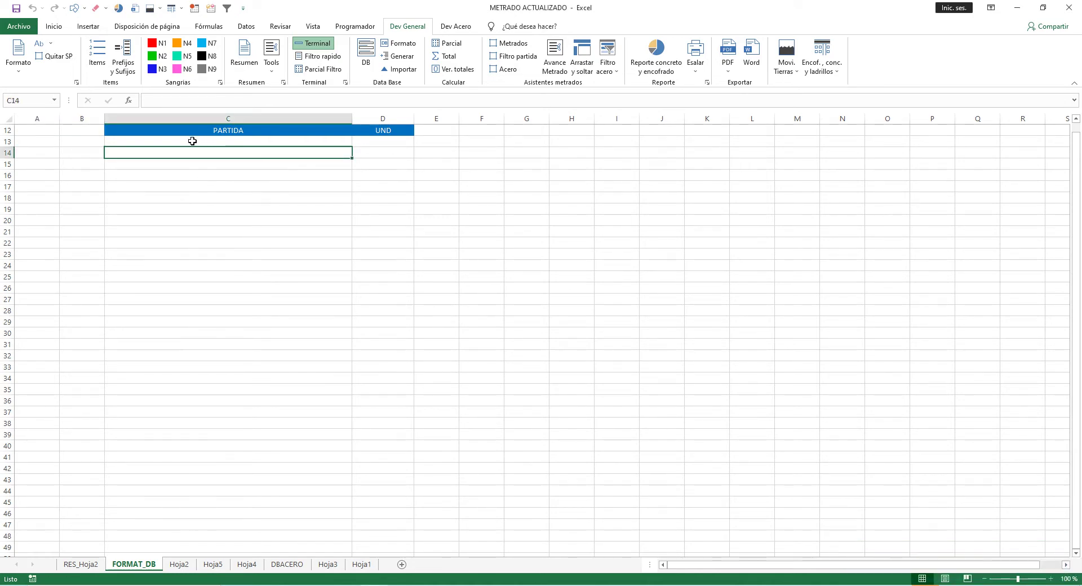
click(193, 142)
click(186, 156)
click(185, 143)
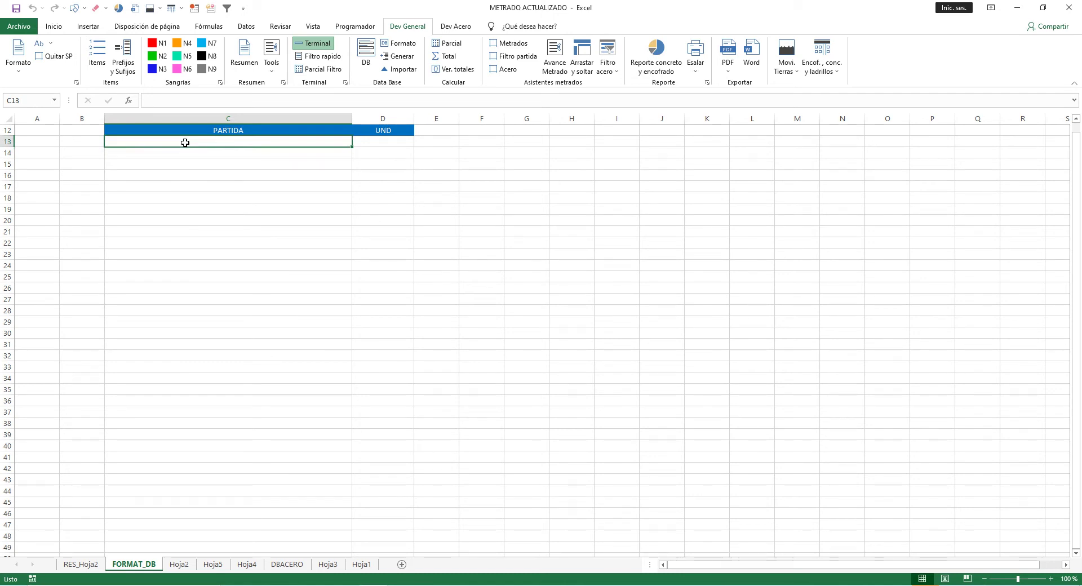
text(NI)
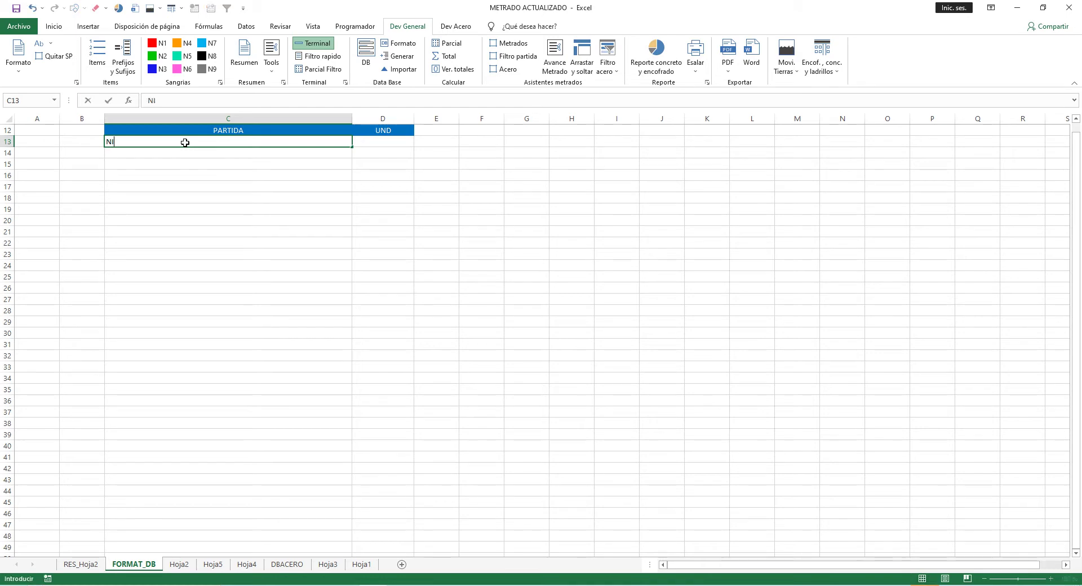
text(VEL 1)
key(Return)
text(NIVEL )
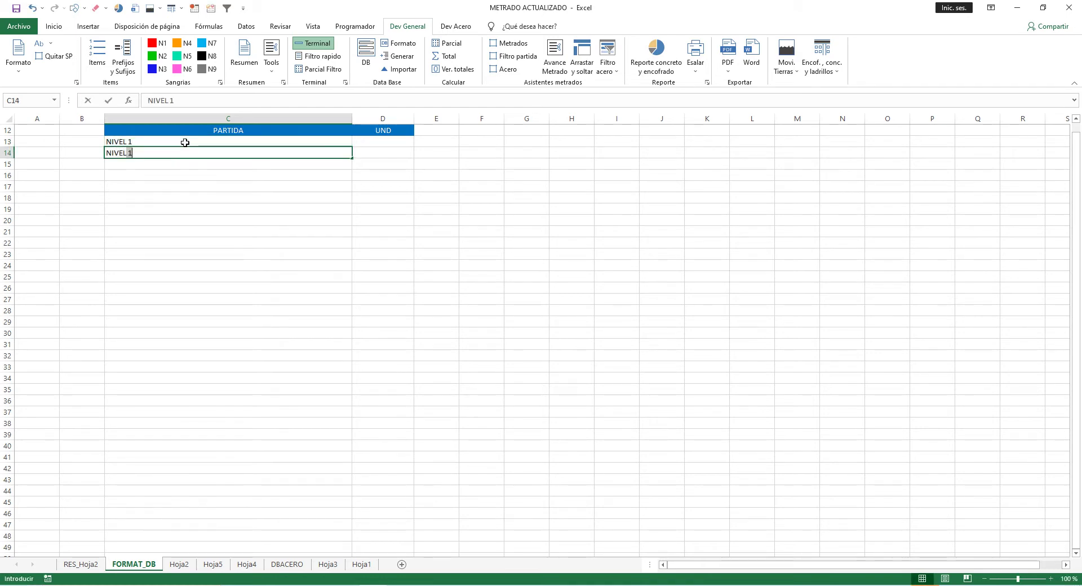
text(2)
key(Return)
text(NIVEL 3)
key(Return)
text(NIVEL 4)
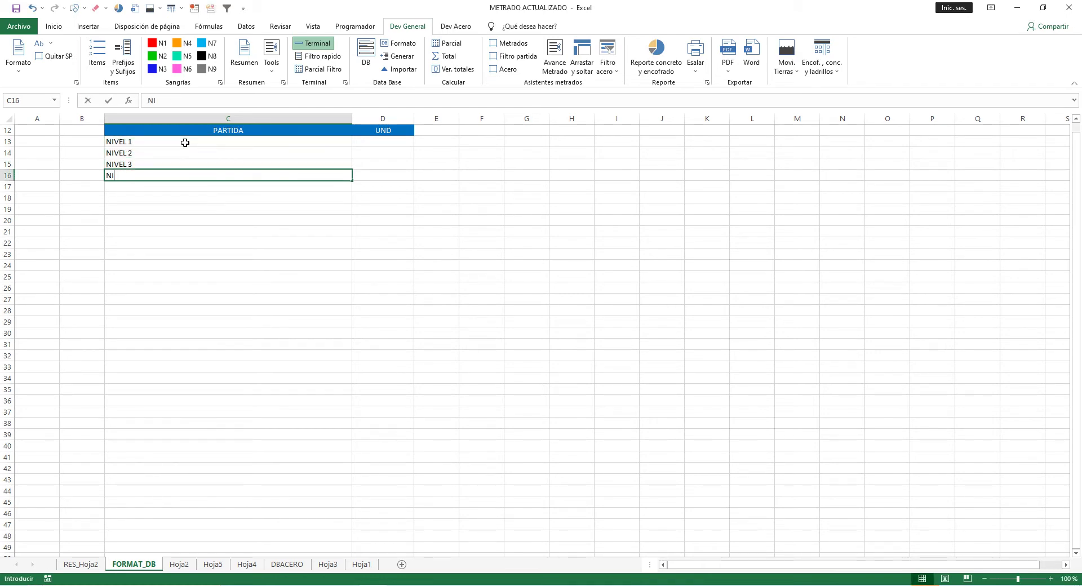
key(Return)
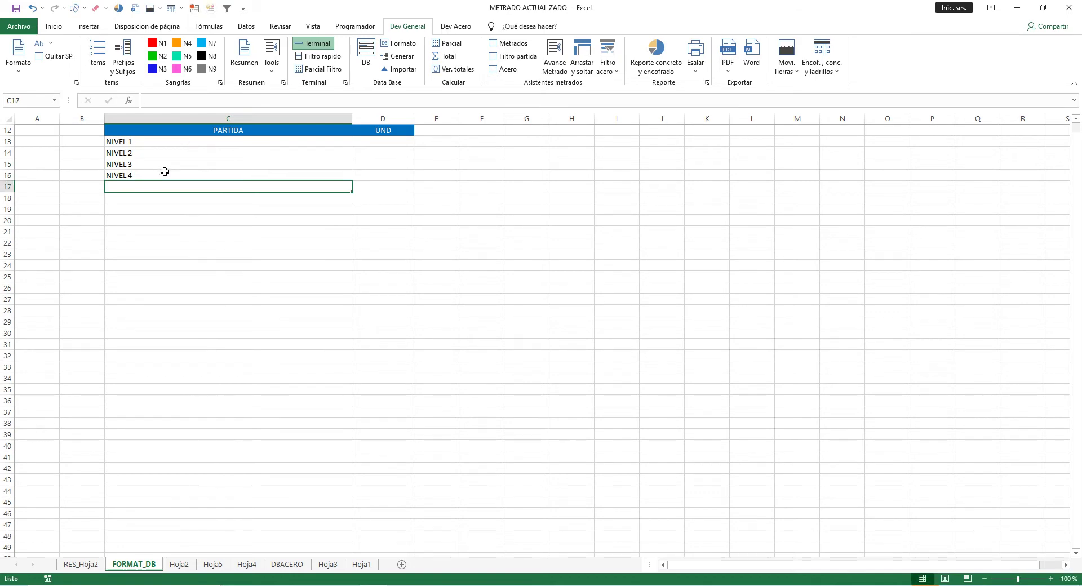
Extend the NIVEL series with autofill down to NIVEL 7 in cell C19.
drag(160, 165, 166, 184)
drag(352, 182, 338, 217)
click(307, 254)
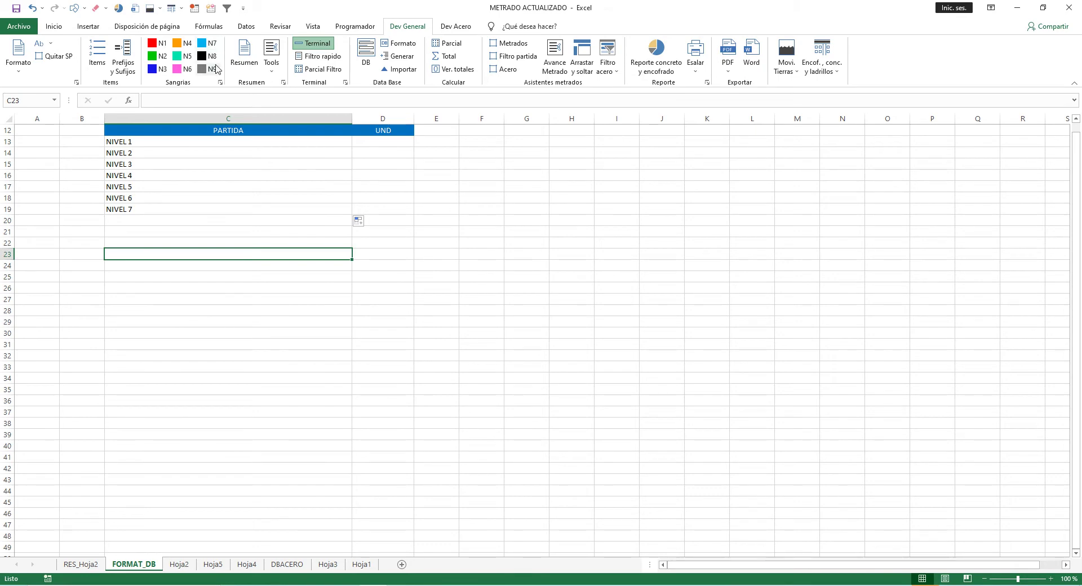
Apply indentation levels N1 through N7 to the matching NIVEL 1 to NIVEL 7 entries in cells C13 to C19.
drag(170, 145, 175, 210)
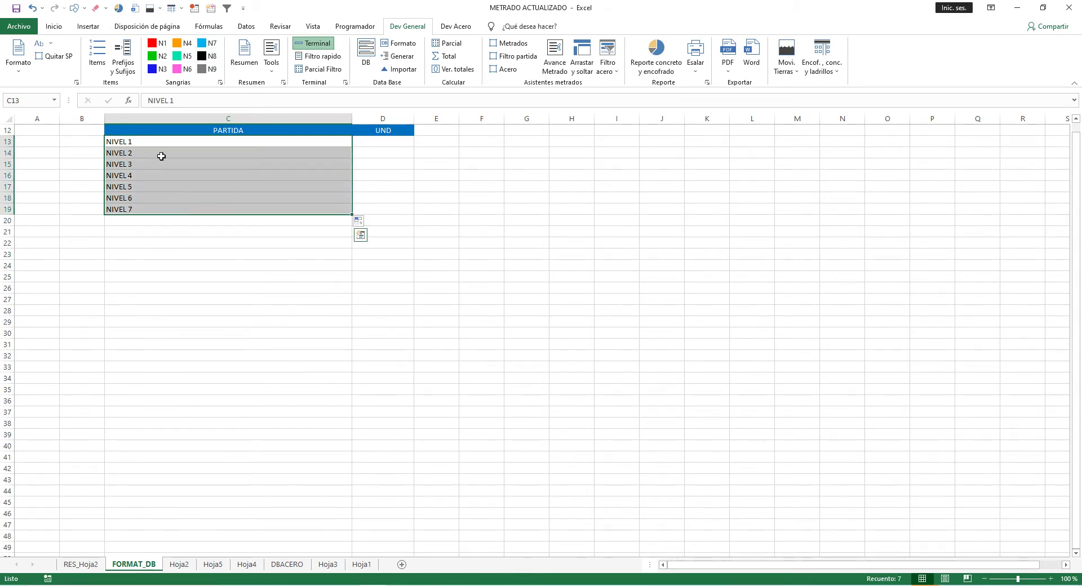
click(147, 141)
click(158, 46)
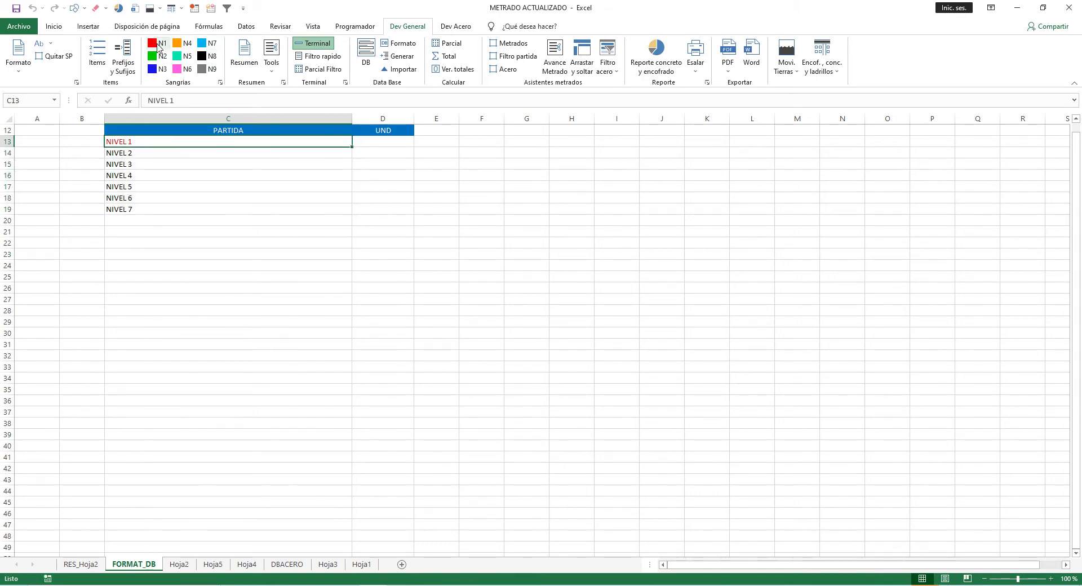
click(159, 56)
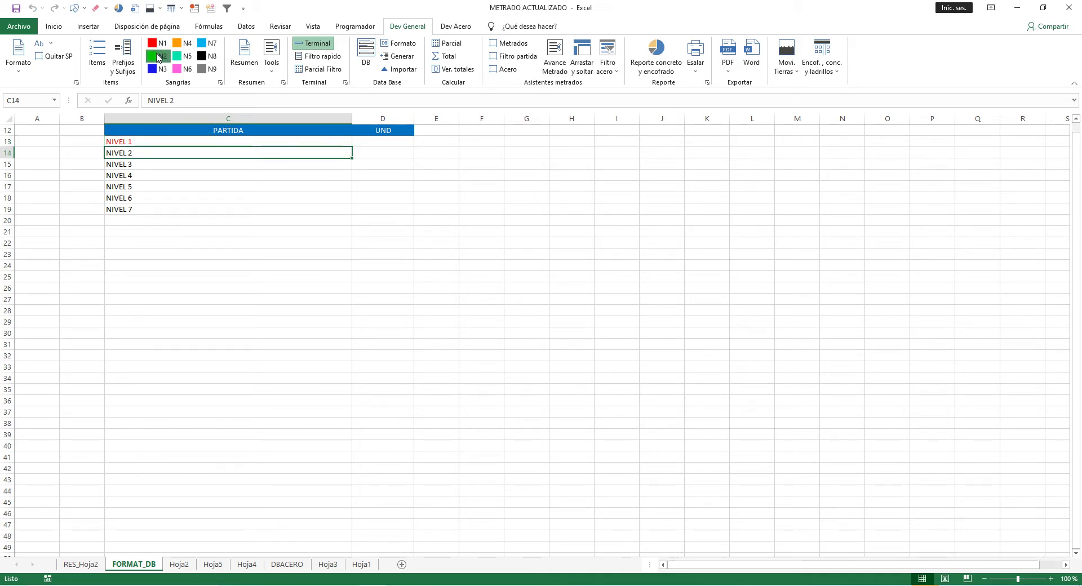
click(161, 69)
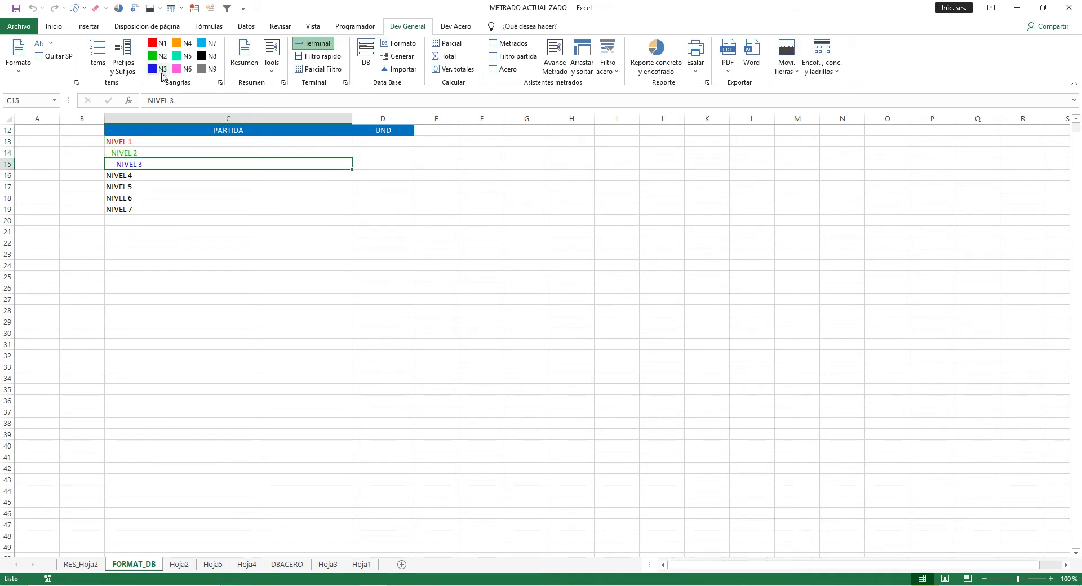
click(184, 44)
click(184, 56)
click(187, 69)
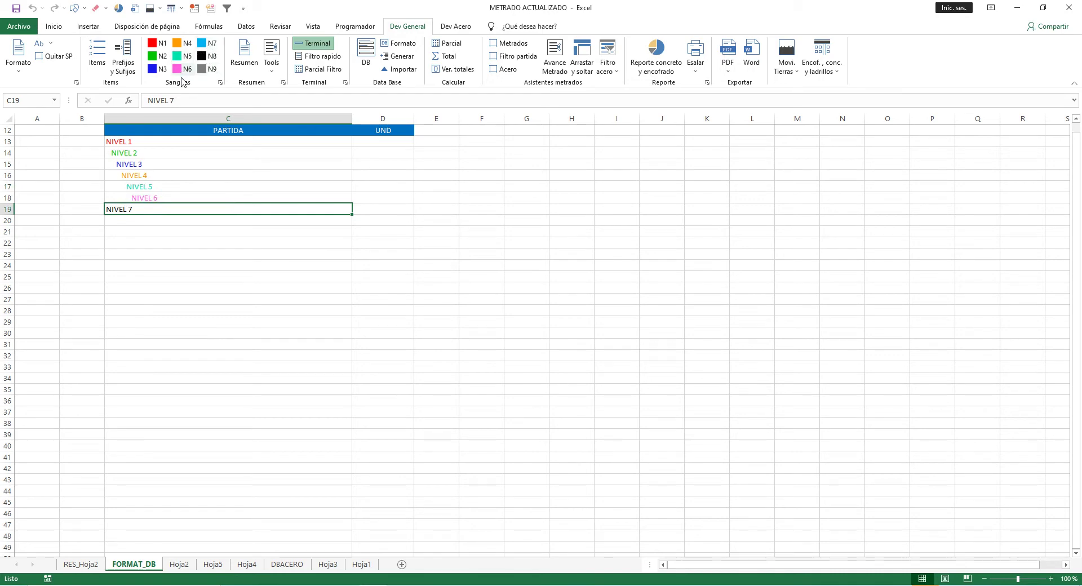
click(208, 45)
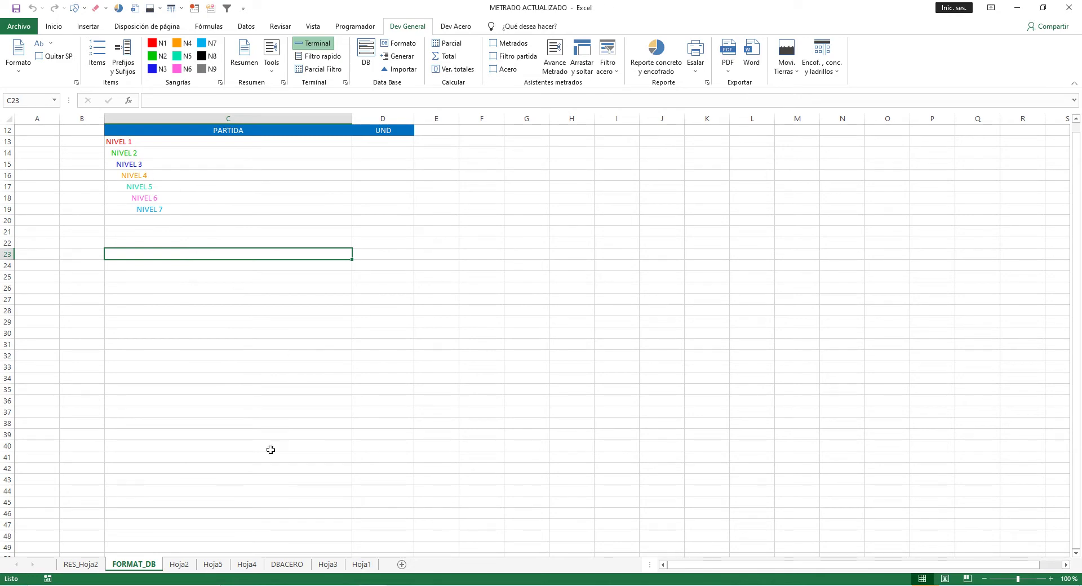
Examine the item descriptions, units and measurement rows of the quantity takeoff in Hoja2.
click(216, 568)
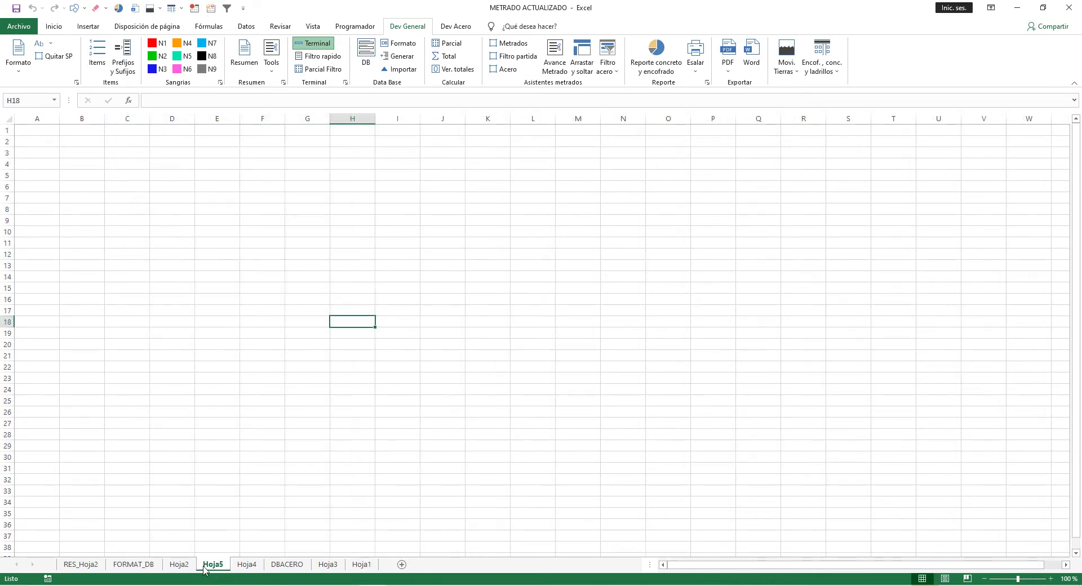
click(248, 566)
click(180, 564)
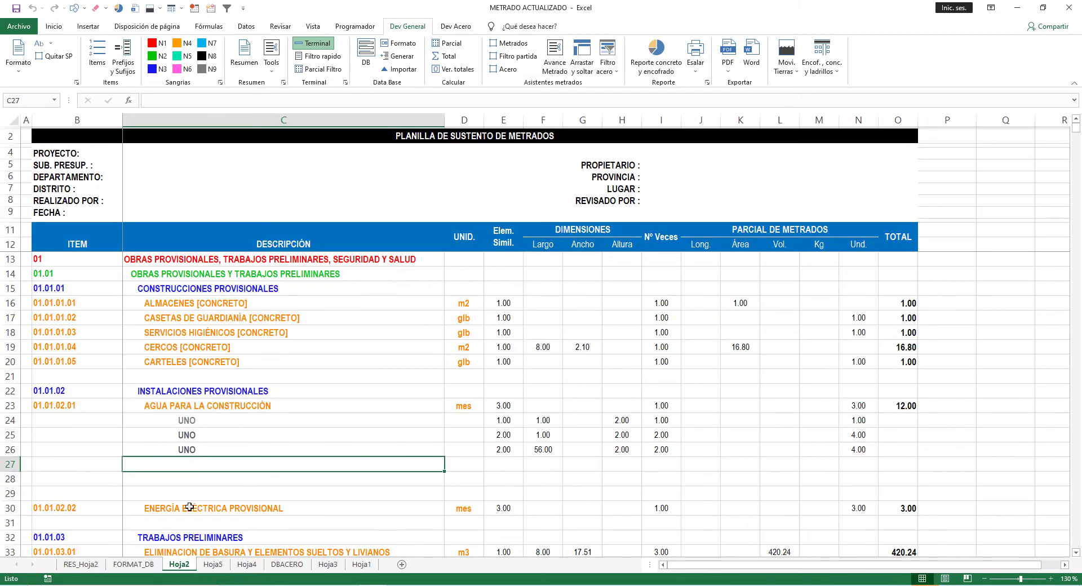
scroll(200, 429, down, 2)
drag(181, 337, 902, 369)
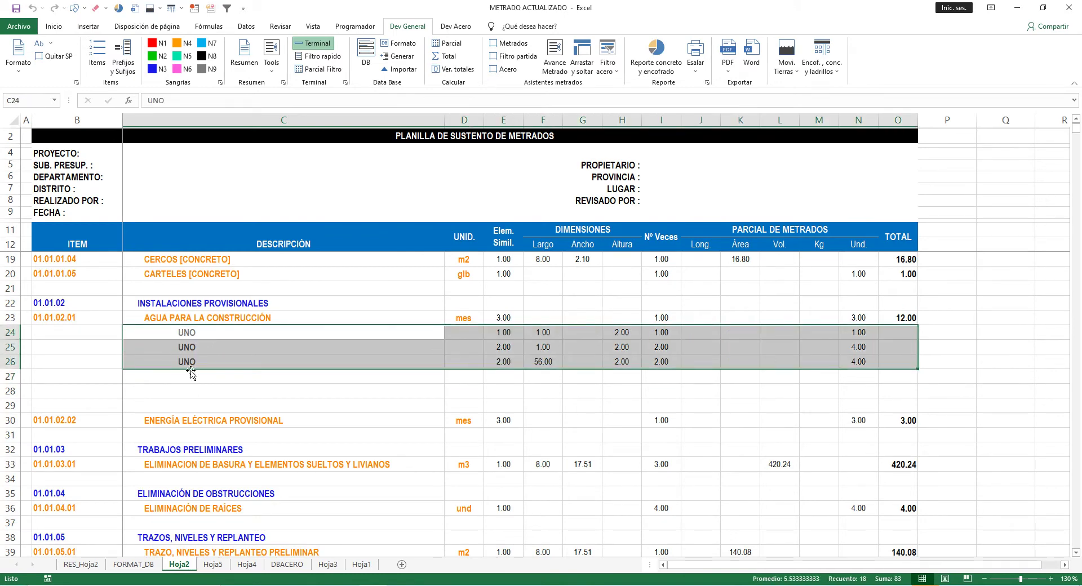
scroll(270, 386, up, 2)
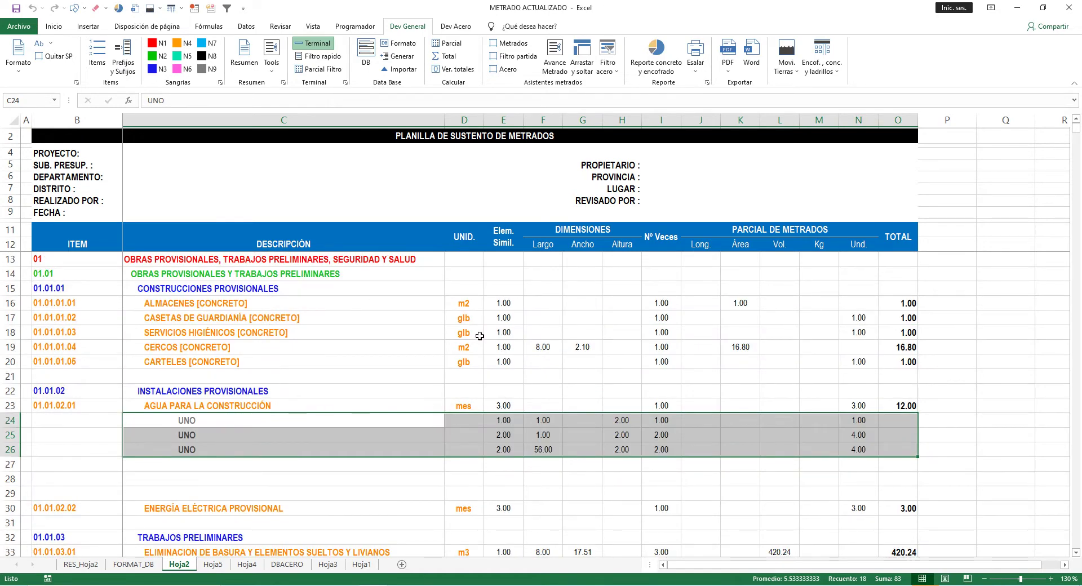
drag(466, 304, 301, 298)
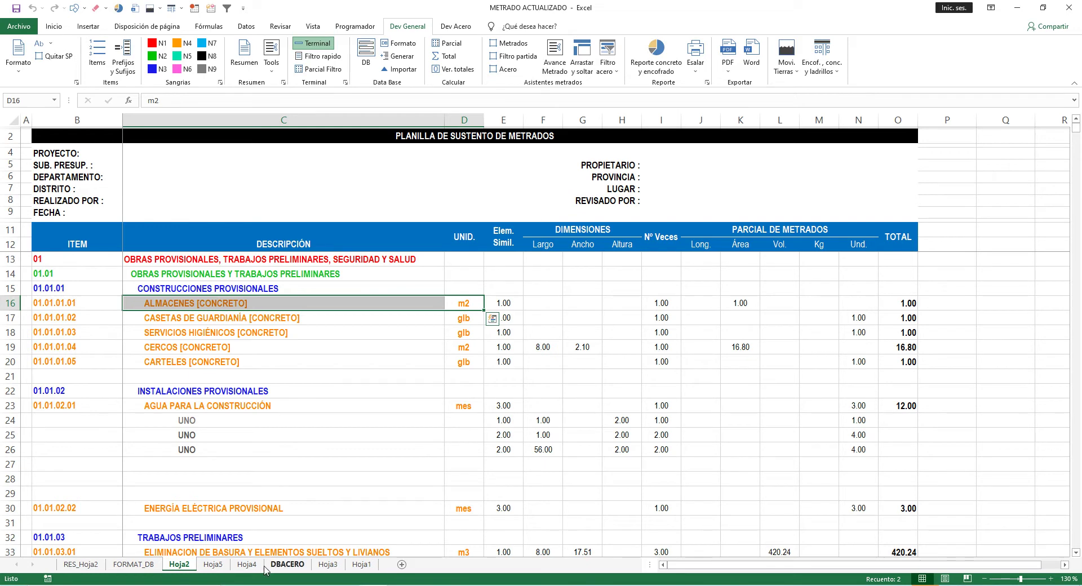
Return to the FORMAT_DB sheet and enter m2 as the unit for NIVEL 7 in cell D19.
click(133, 565)
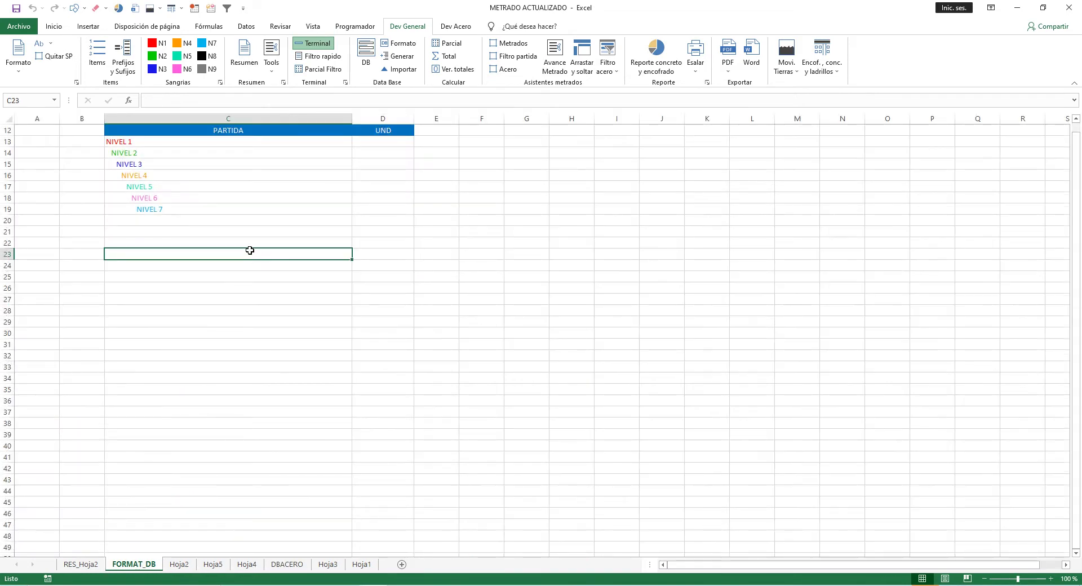
click(359, 207)
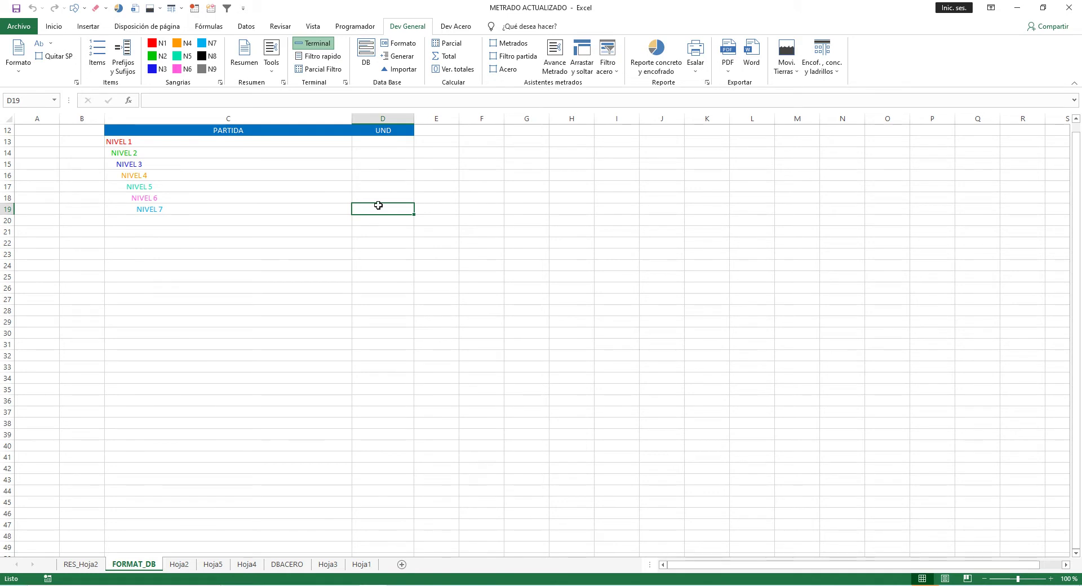
text(m2)
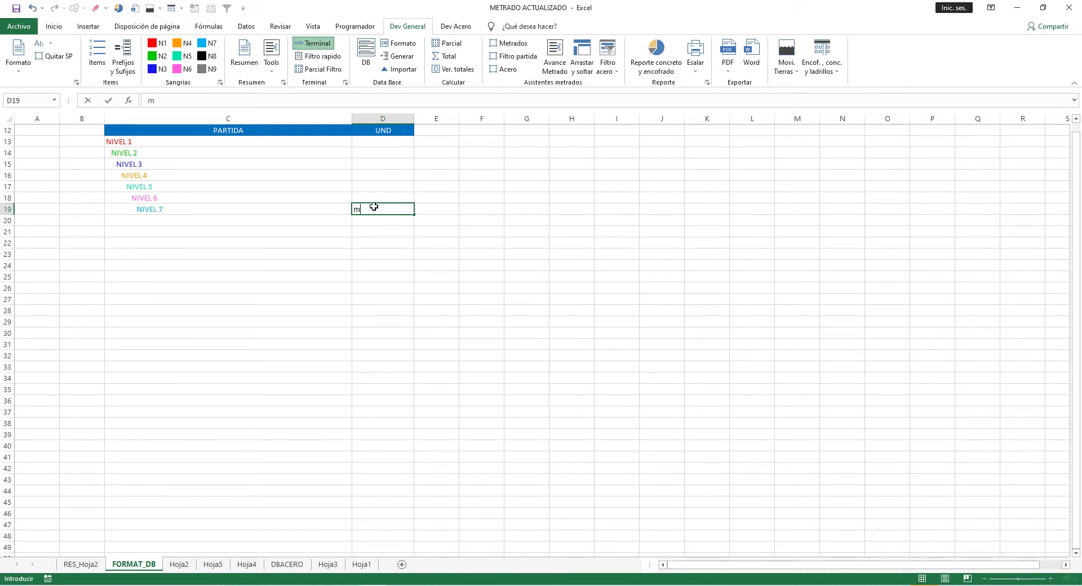
click(348, 250)
Copy the NIVEL 1 to NIVEL 5 entries from C13:C17 and paste them starting at cell C20.
drag(130, 138, 341, 184)
key(ctrl+c)
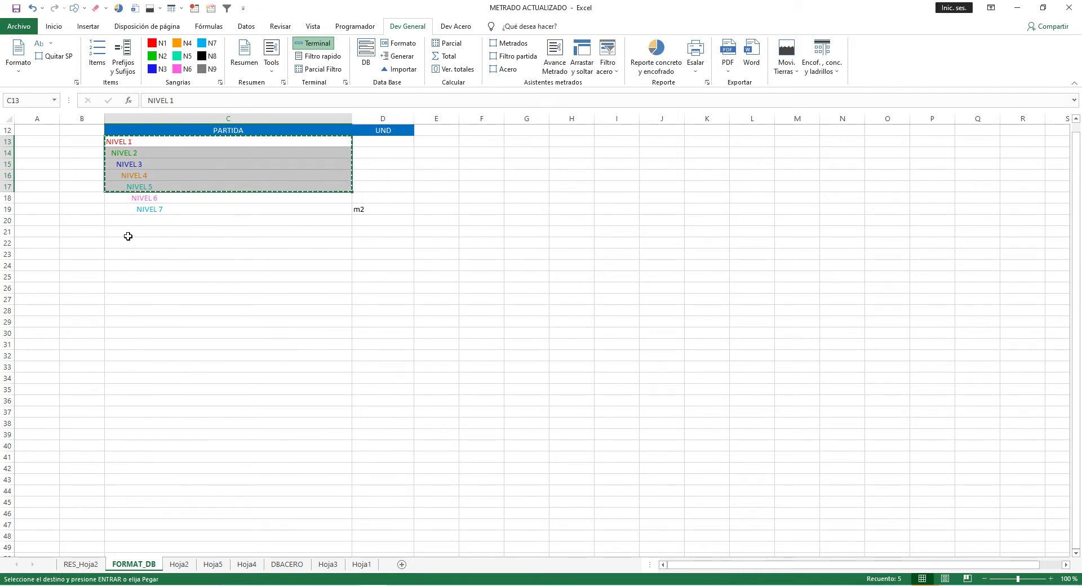
click(119, 228)
click(119, 221)
key(ctrl+v)
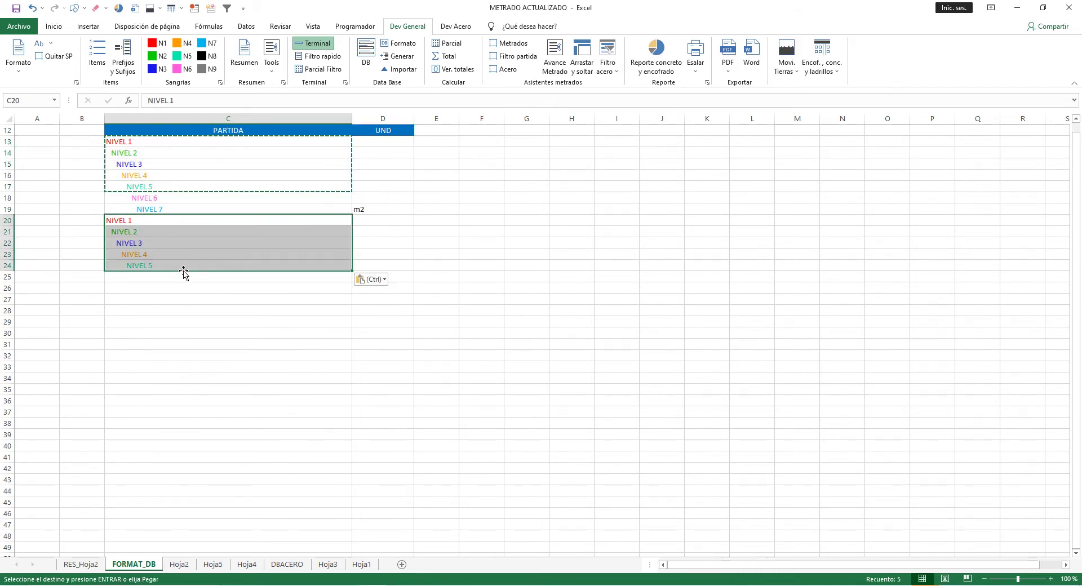
key(Escape)
click(139, 220)
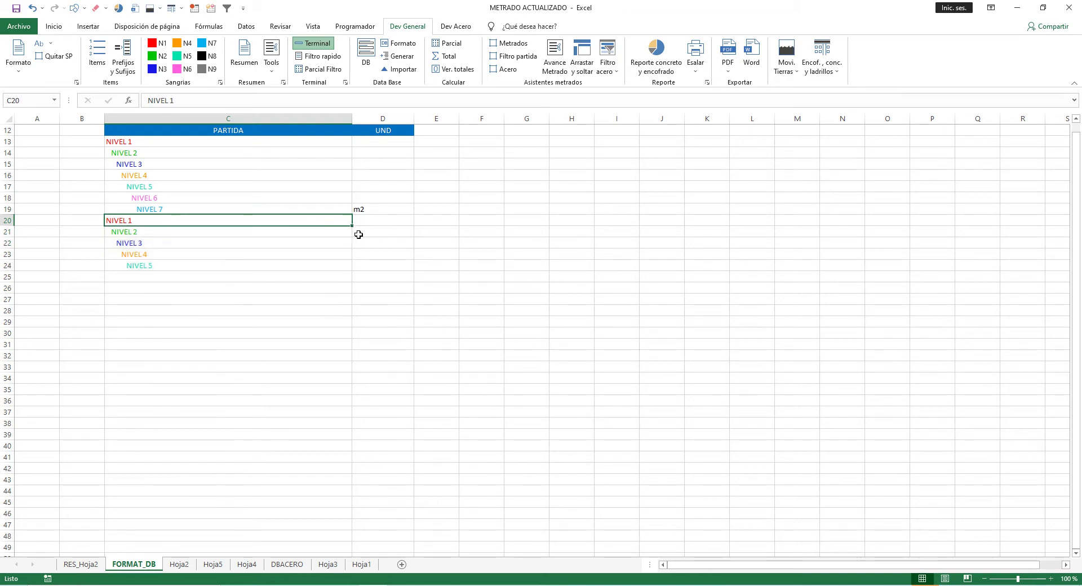
Enter m3 as the unit for the second NIVEL 4 entry in cell D23.
click(367, 246)
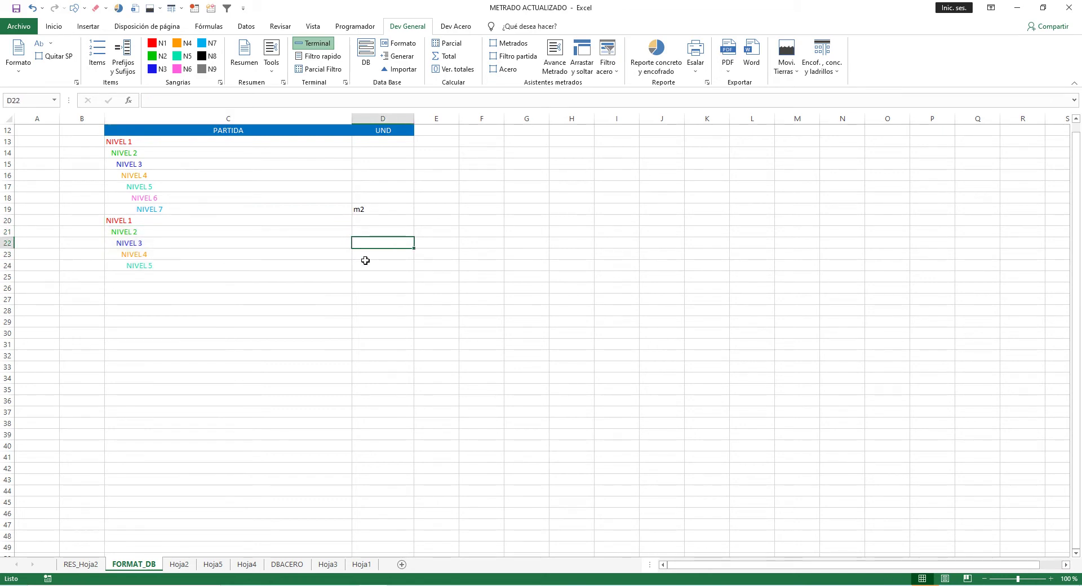
click(365, 258)
text(m)
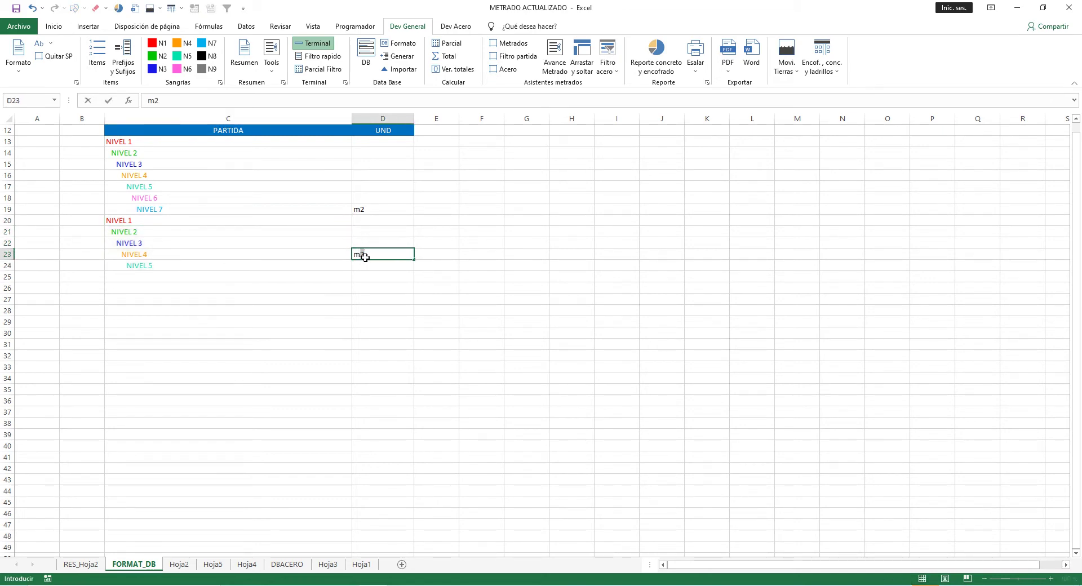
text(3)
click(317, 302)
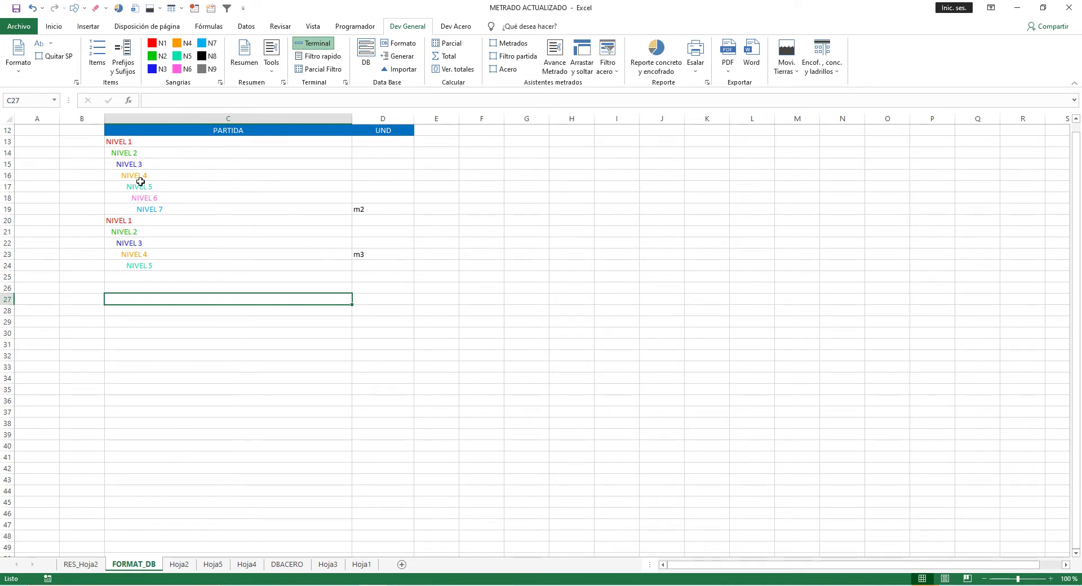
Examine the level hierarchy and units of the two item blocks in rows 13 to 24.
mouse_move(125, 146)
mouse_down()
mouse_move(225, 203)
mouse_move(280, 257)
mouse_up()
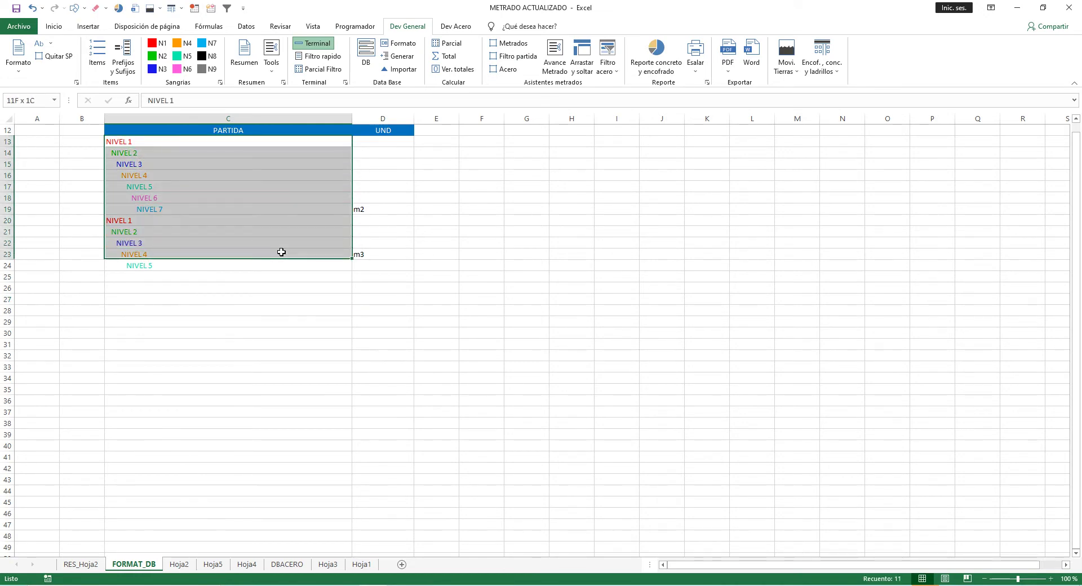
click(242, 299)
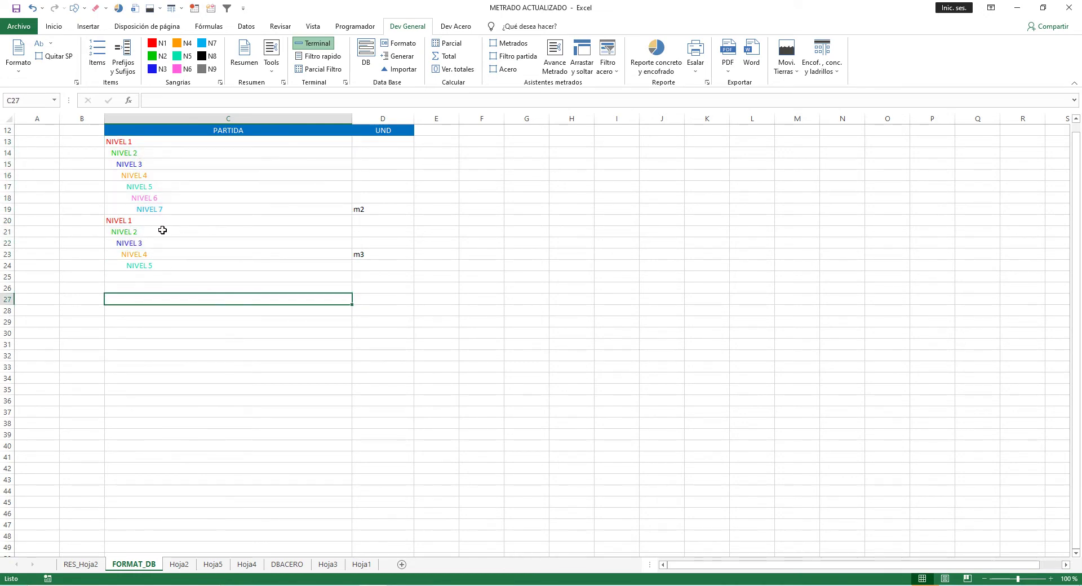
click(157, 277)
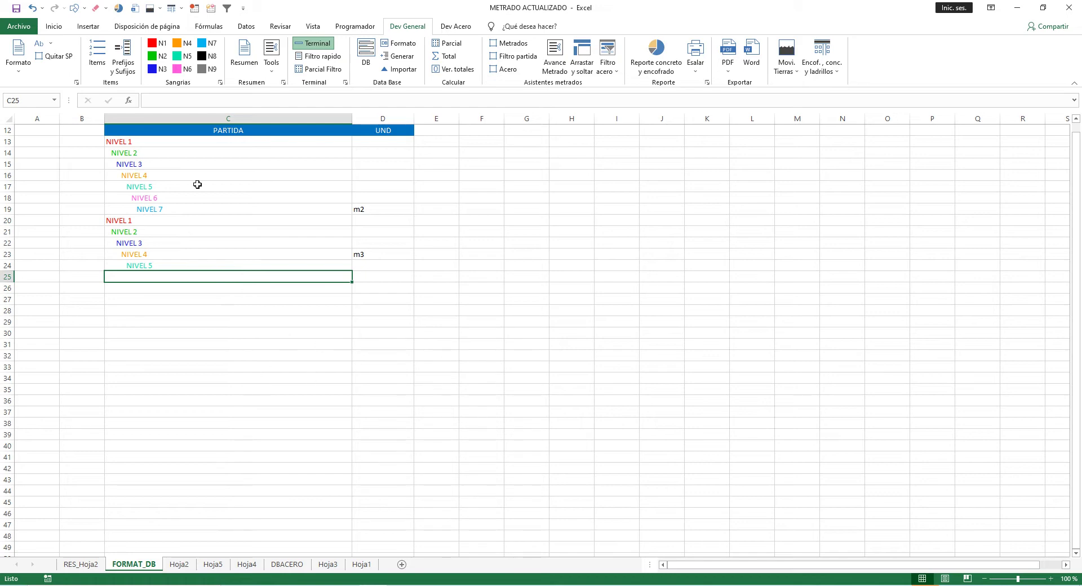
drag(156, 144, 190, 271)
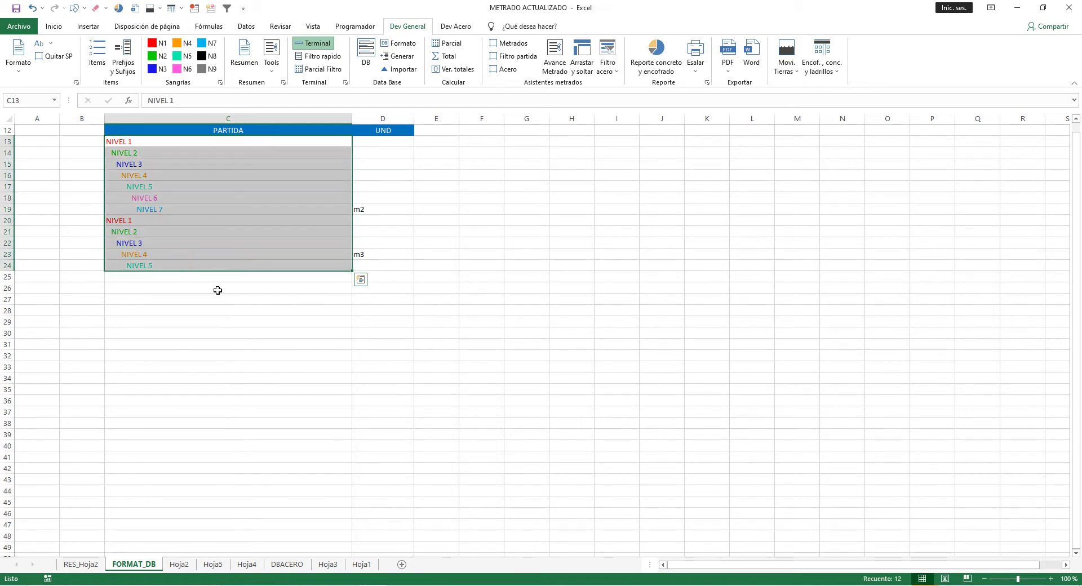
click(218, 322)
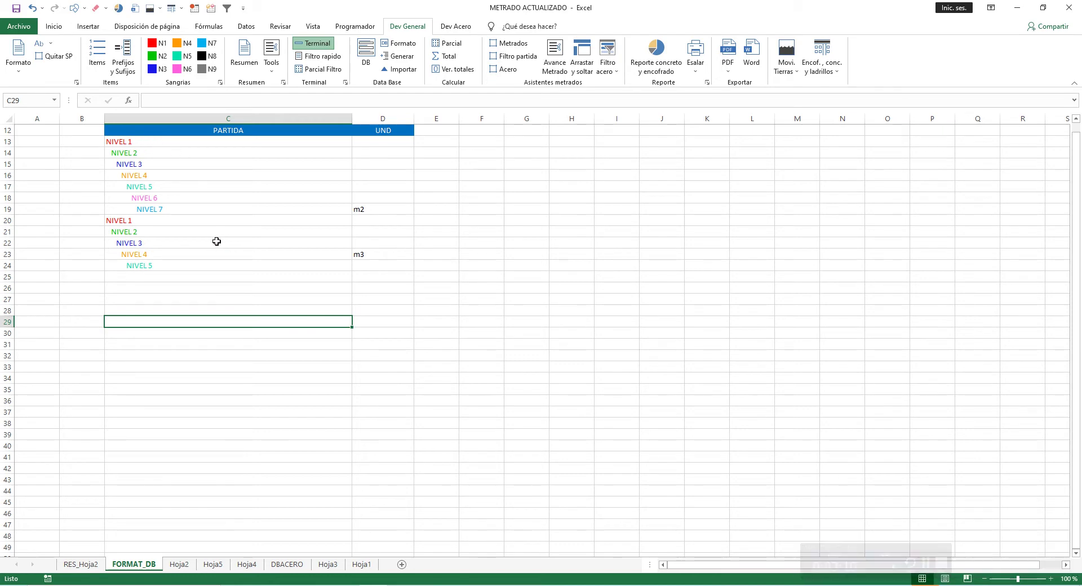
click(180, 280)
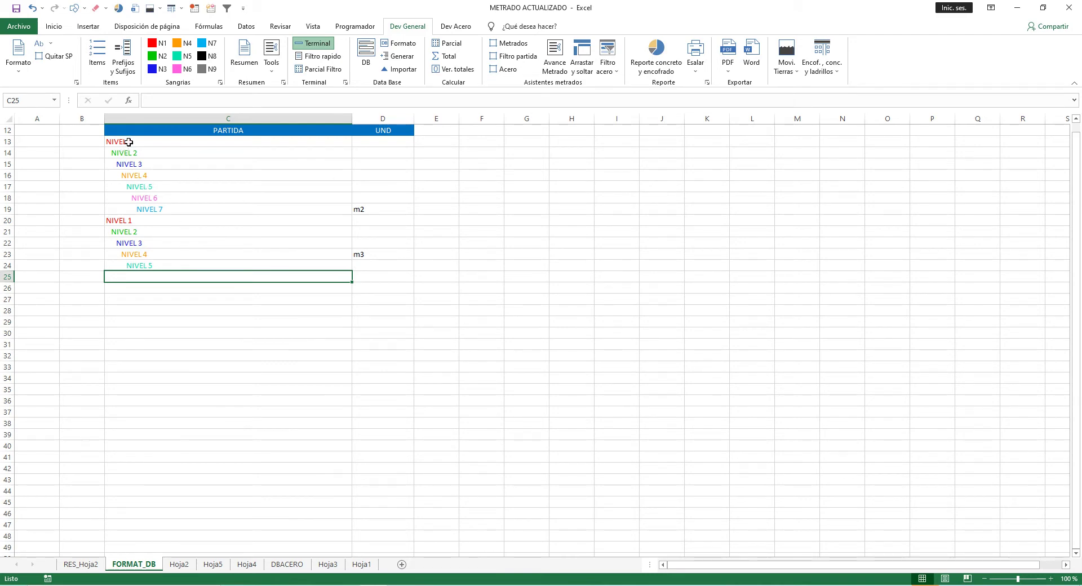
drag(129, 143, 141, 222)
click(147, 265)
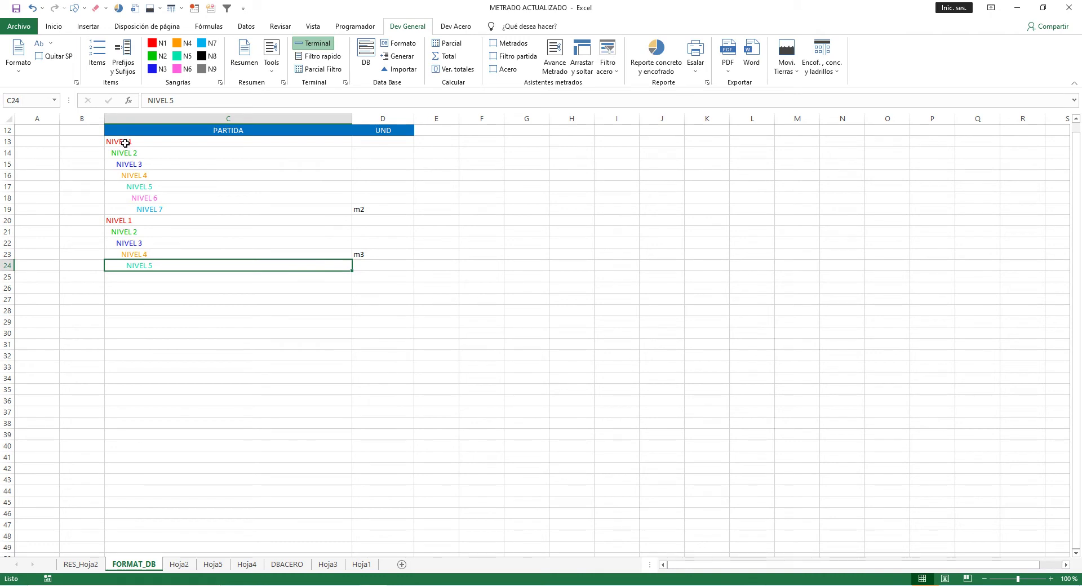
drag(125, 144, 324, 209)
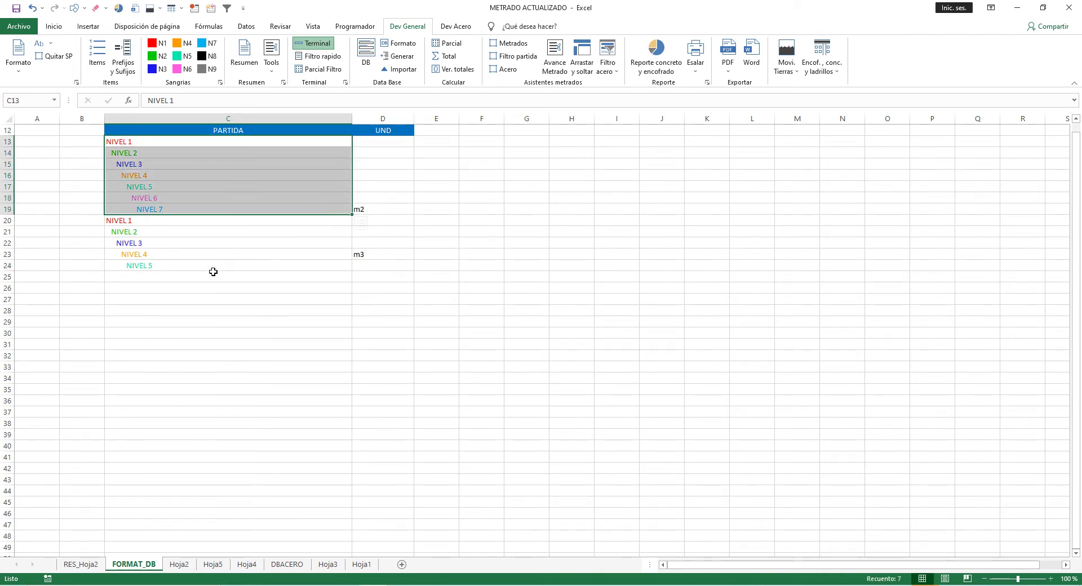
click(213, 272)
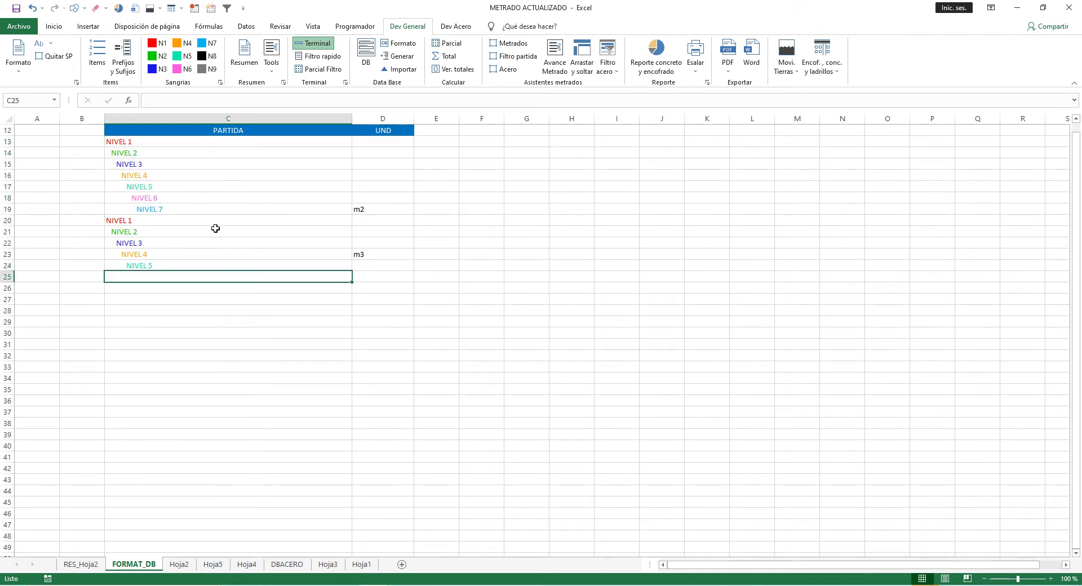
drag(122, 140, 250, 258)
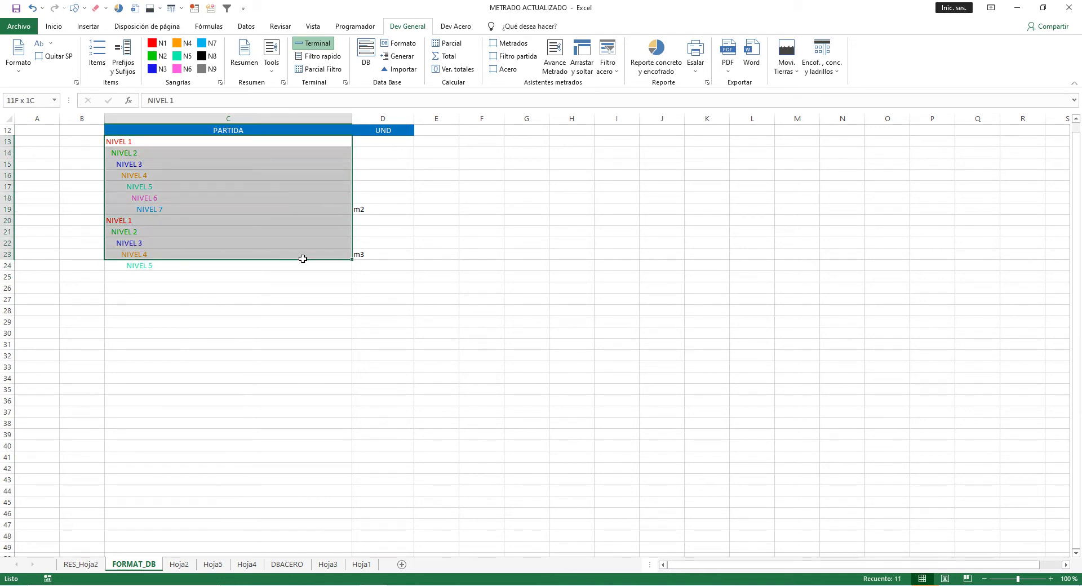
click(133, 144)
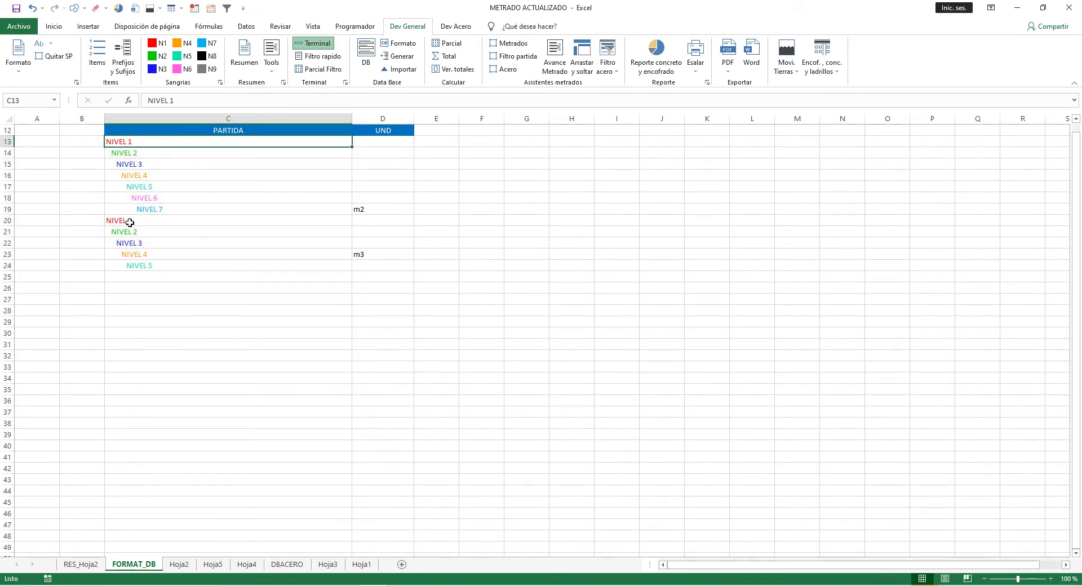
click(130, 223)
drag(132, 141, 309, 254)
click(246, 286)
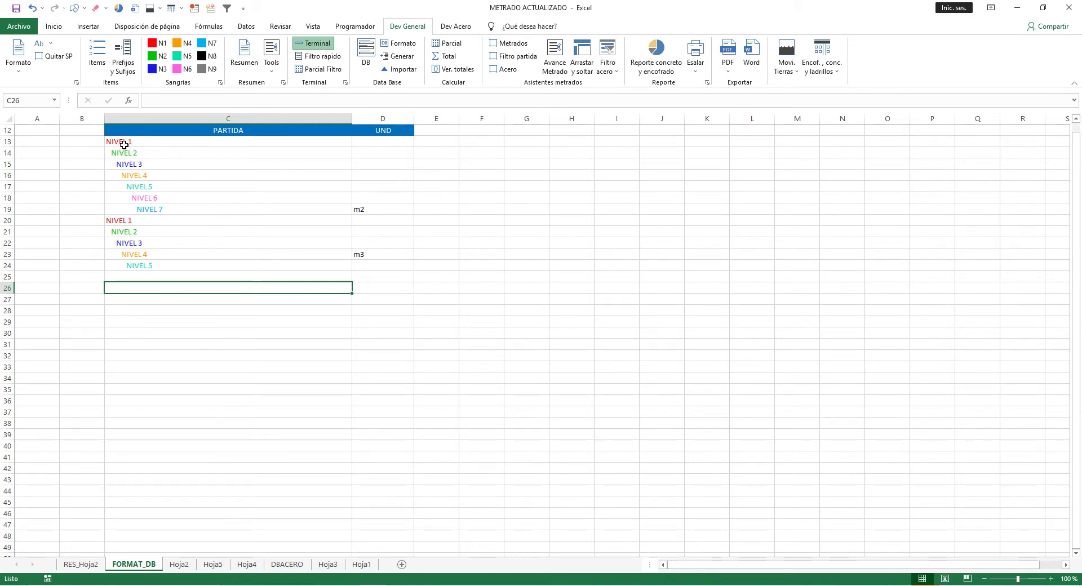
drag(121, 144, 372, 260)
click(307, 309)
drag(121, 141, 372, 266)
click(253, 275)
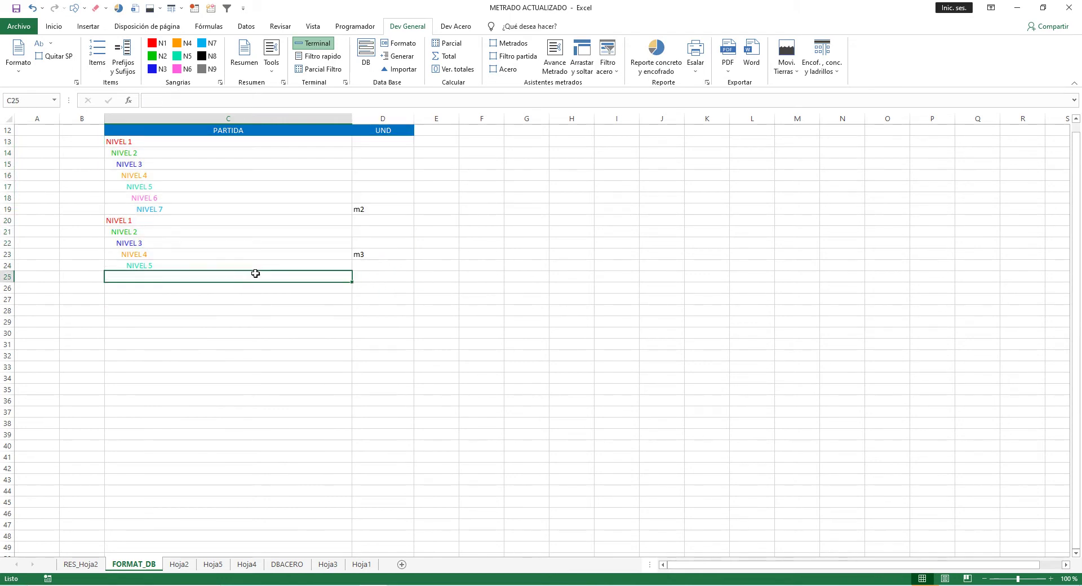
Start generating the database file and permanently delete the existing DATABASE folder from Escritorio.
click(402, 56)
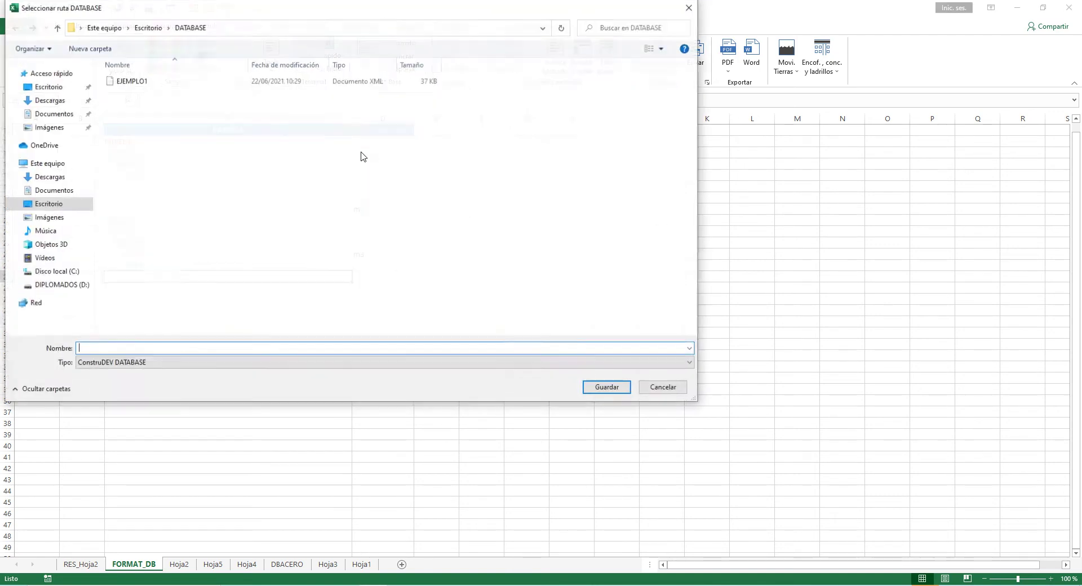
drag(376, 16, 486, 58)
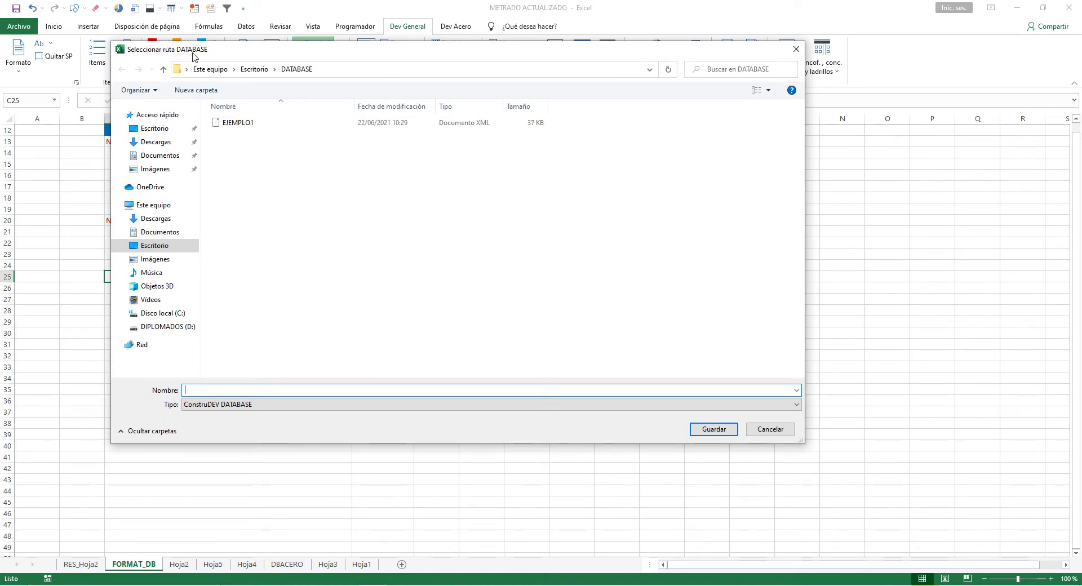
click(155, 246)
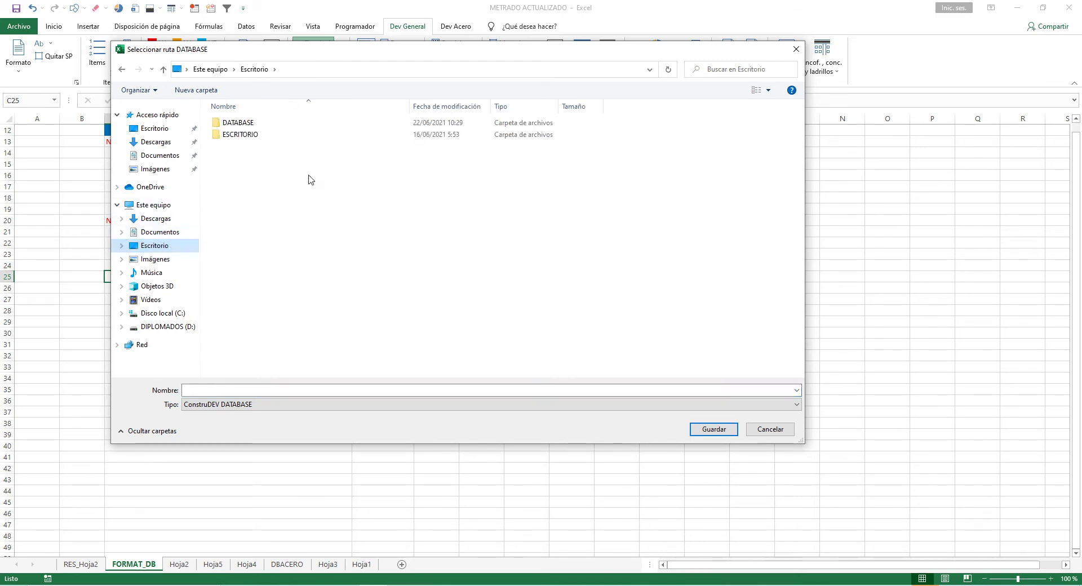
click(248, 123)
right_click(252, 123)
click(304, 235)
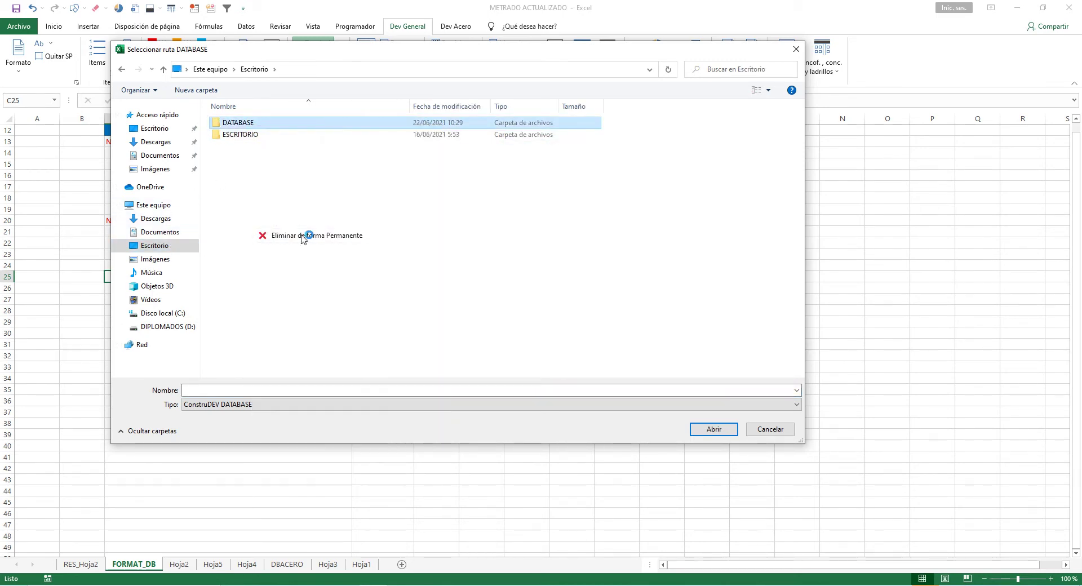
click(584, 323)
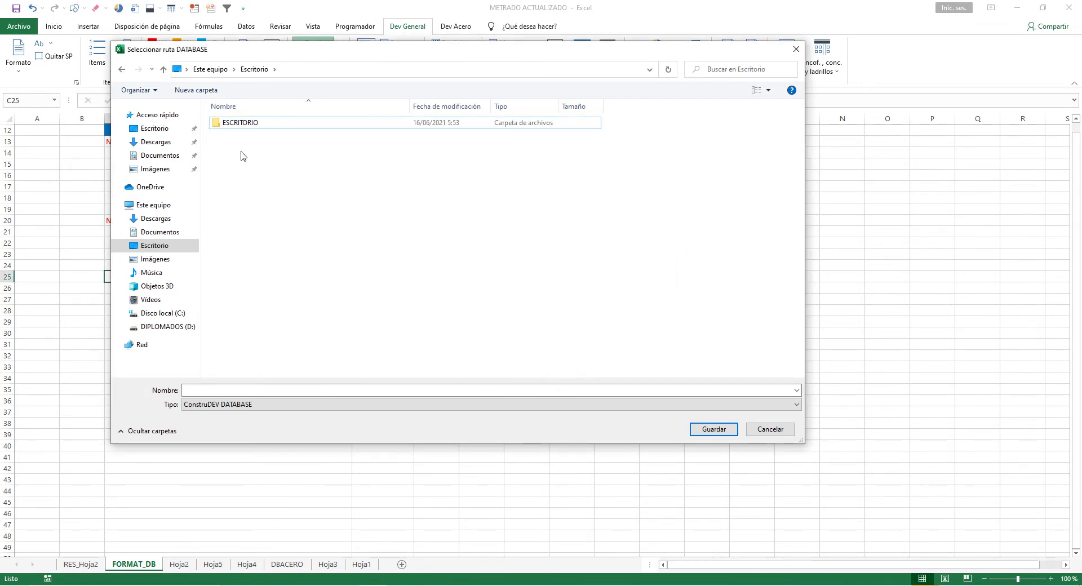
Create a new folder named DATABASE in Escritorio.
click(196, 90)
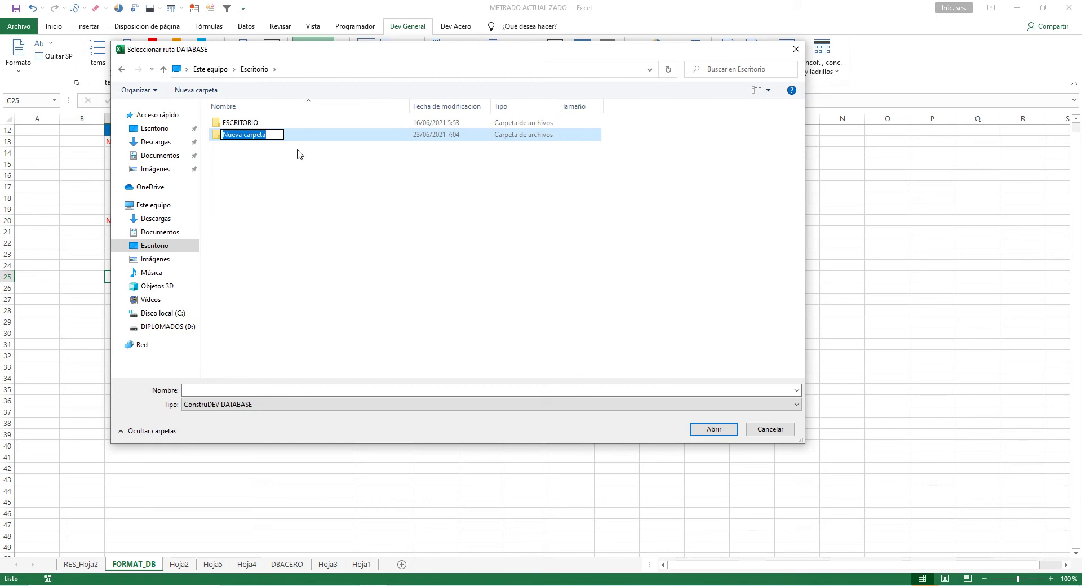
text(DATABASE)
key(Return)
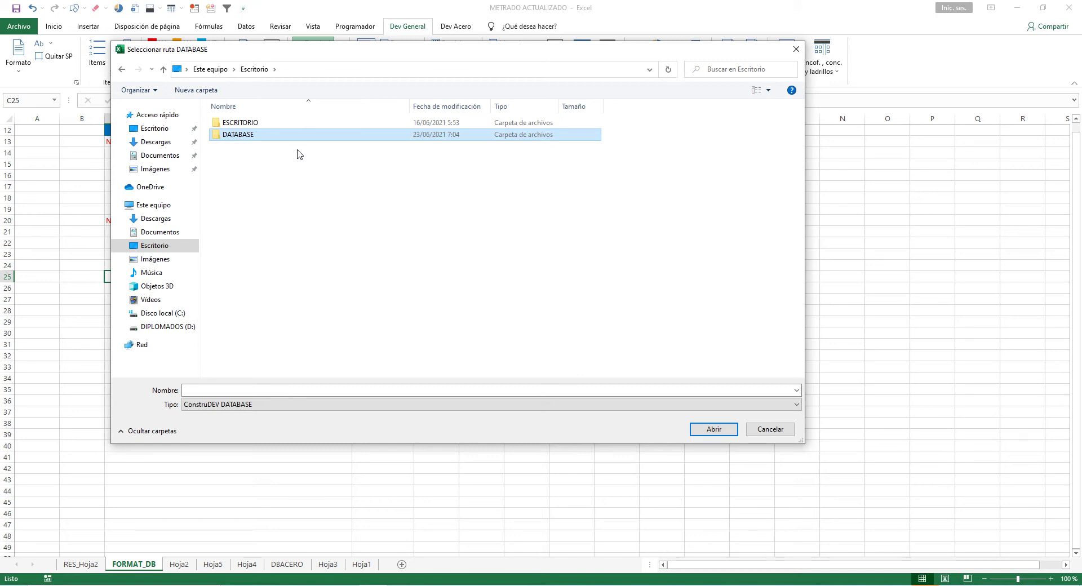
Save the FORMAT_DB items as a ConstruDEV database named EJEMPLO 1 inside the new DATABASE folder.
double_click(297, 136)
click(214, 389)
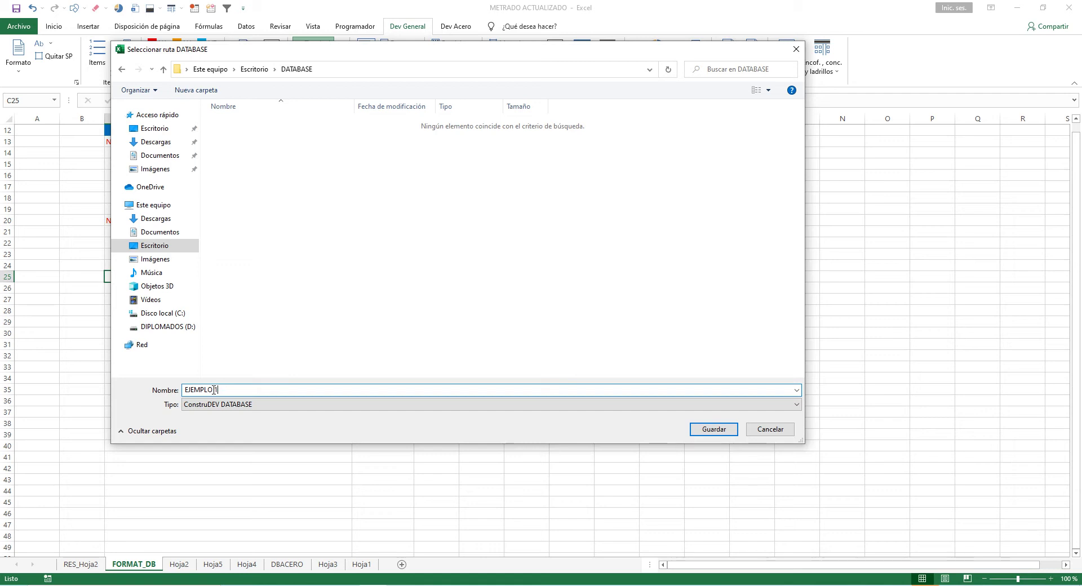
click(713, 432)
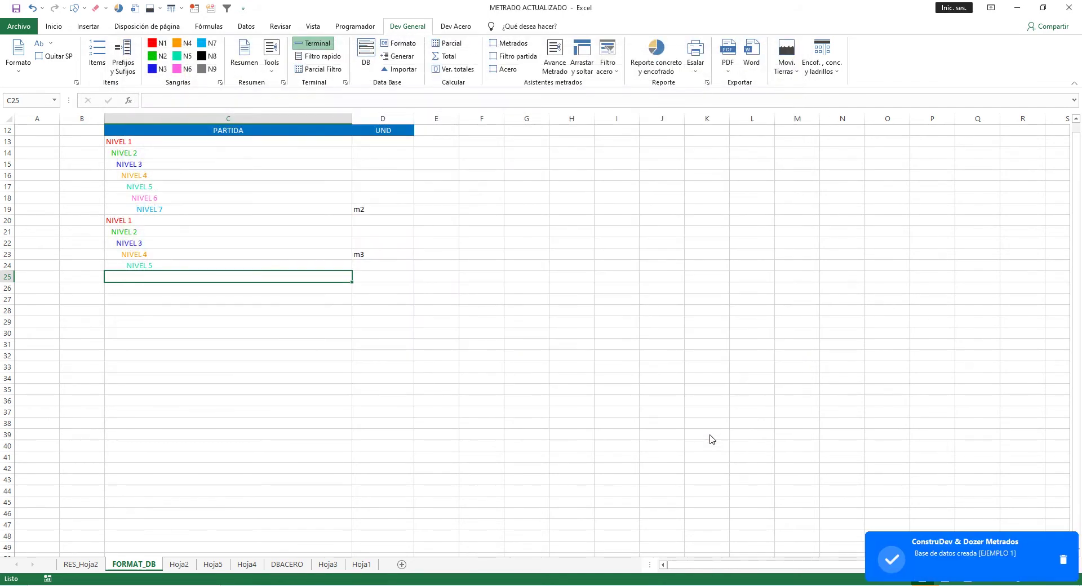
click(268, 307)
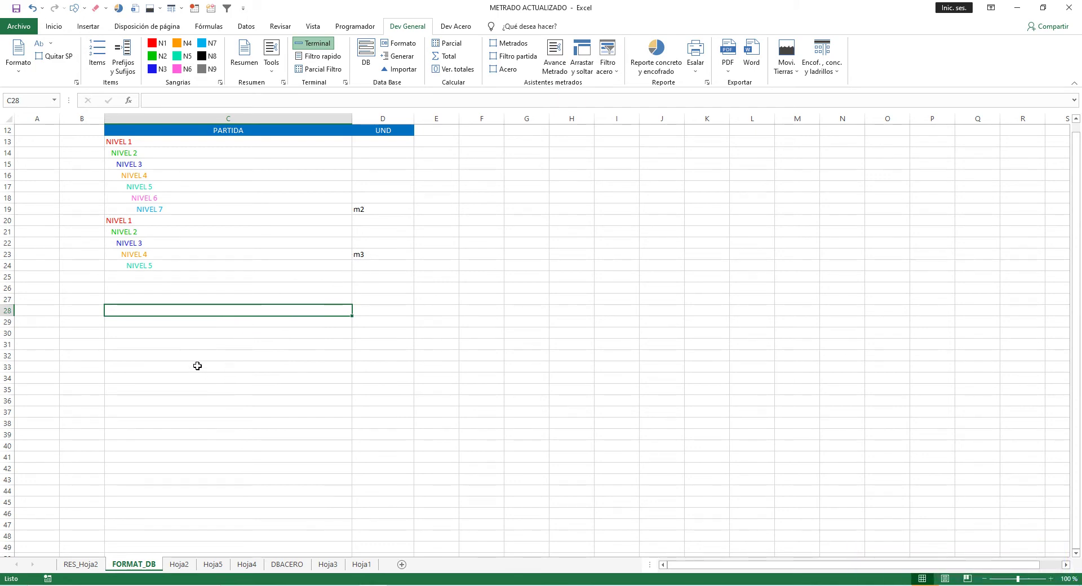
Examine the item numbering, descriptions, units and quantities in the takeoff summary on the RES_Hoja2 sheet.
click(81, 565)
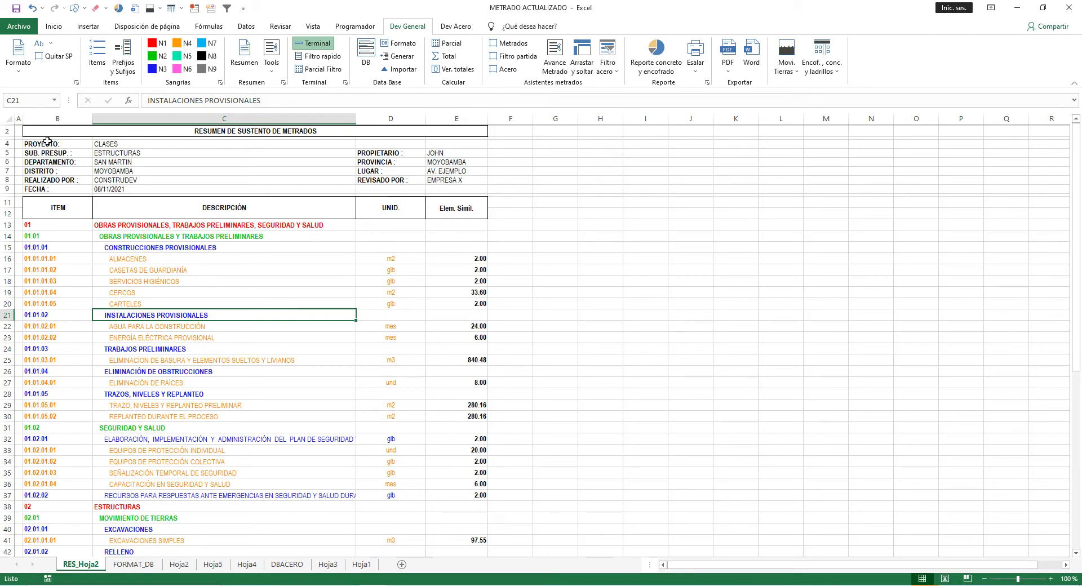
scroll(208, 435, down, 9)
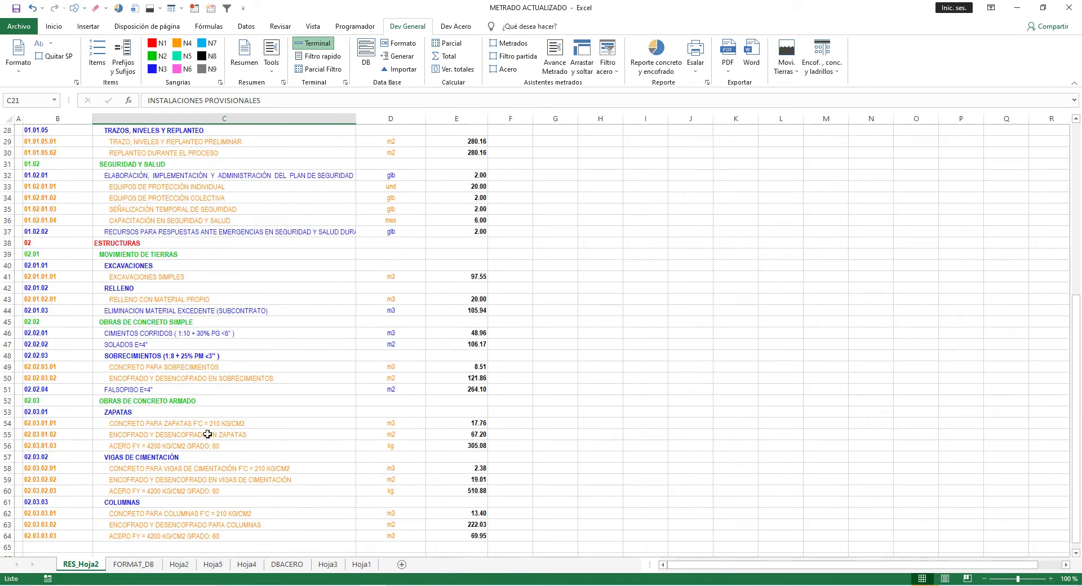
scroll(208, 435, down, 8)
scroll(208, 435, up, 17)
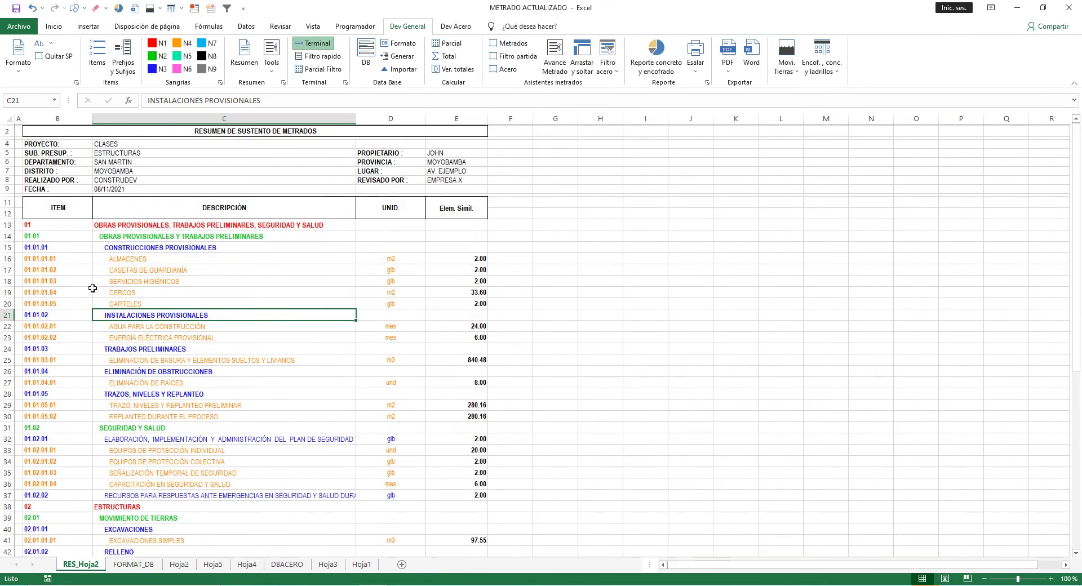
drag(51, 225, 468, 230)
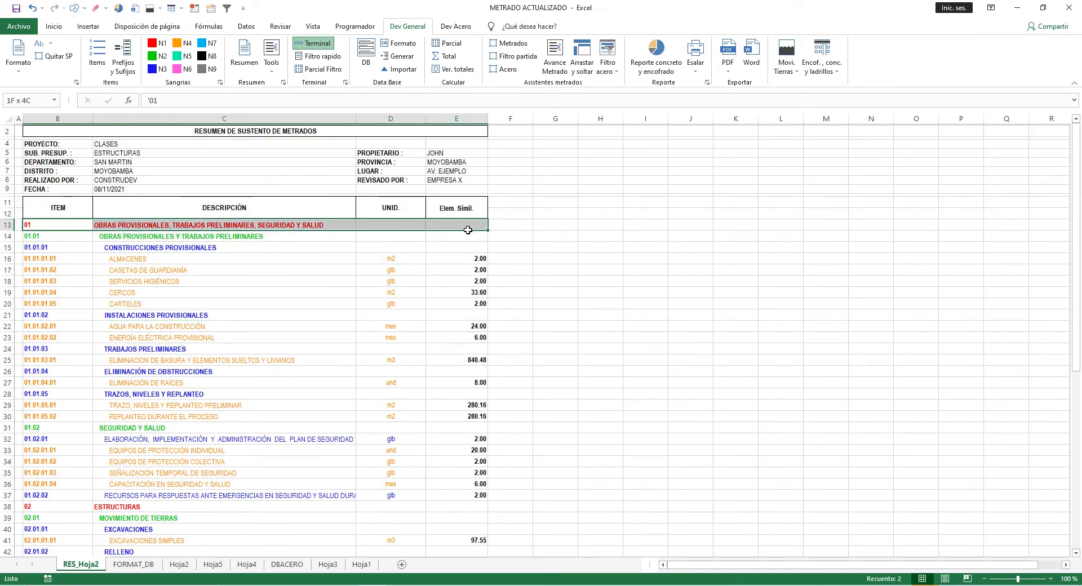
click(273, 362)
scroll(300, 420, down, 7)
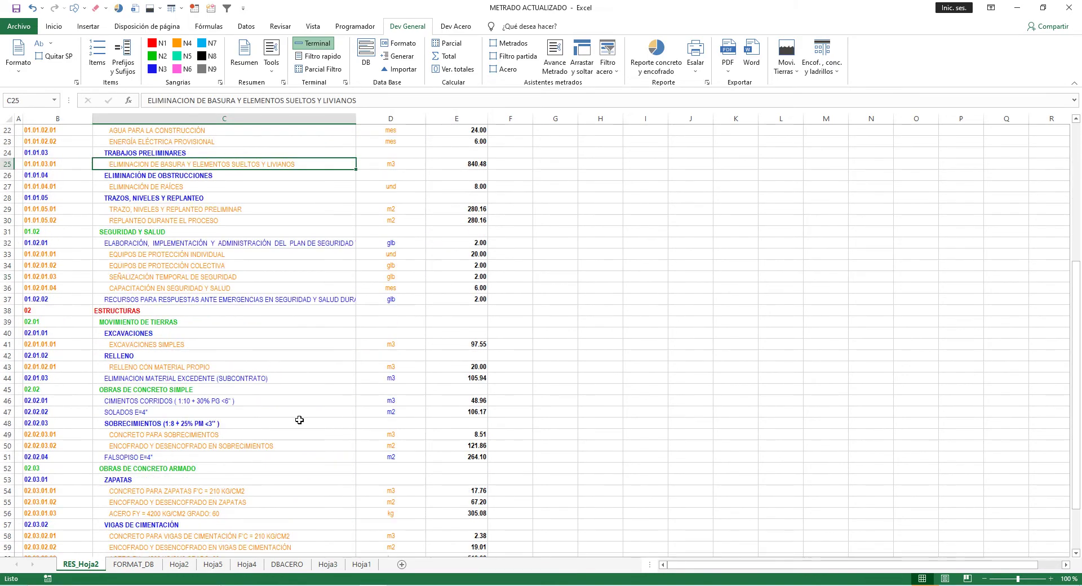
scroll(300, 420, down, 5)
scroll(263, 413, up, 12)
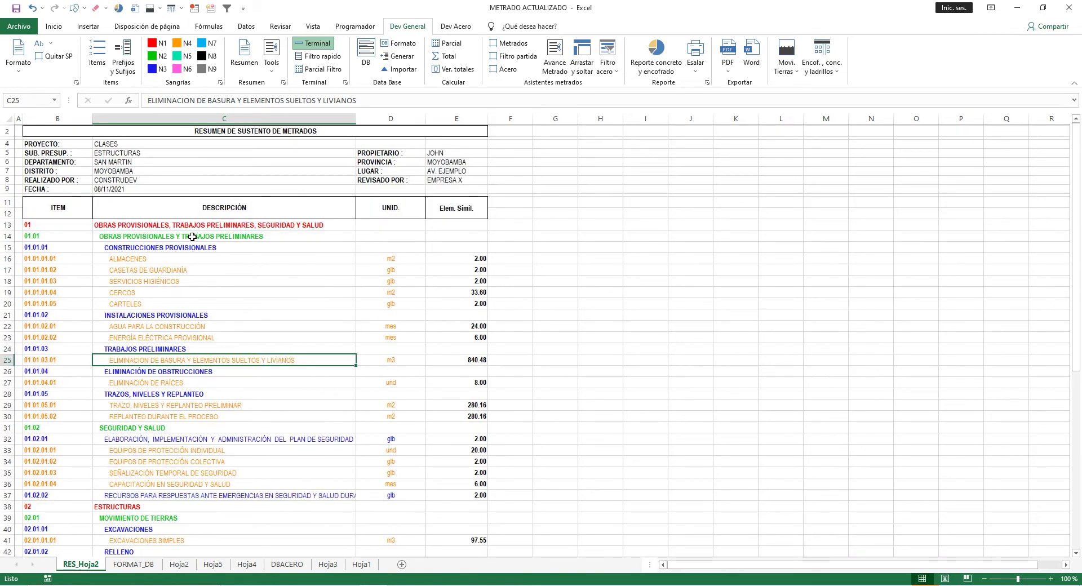
Generate a database from the RES_Hoja2 summary and save it as EJEMPLO 2 in the DATABASE folder.
click(412, 58)
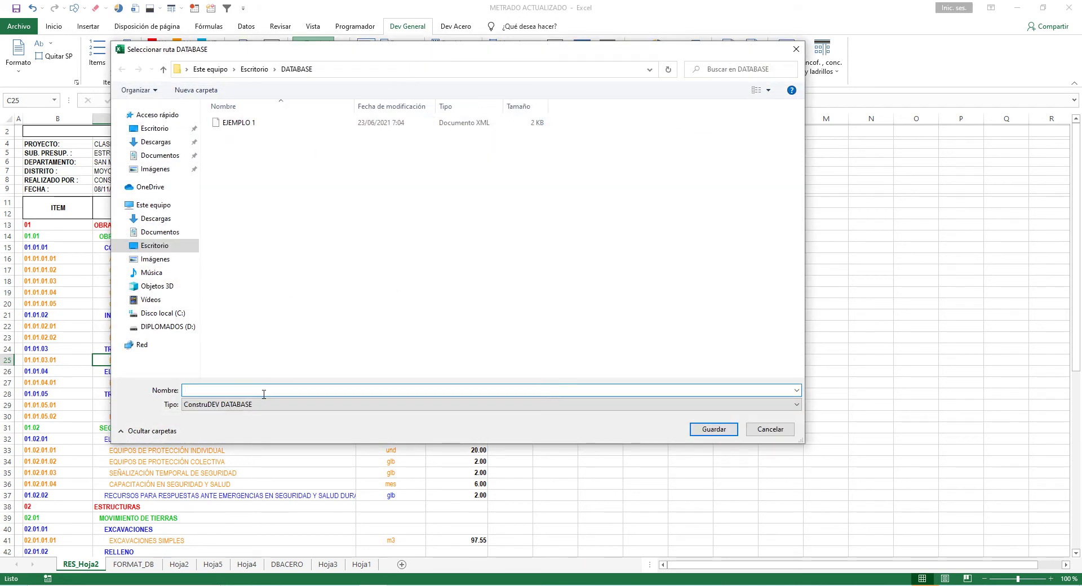
text(EJ)
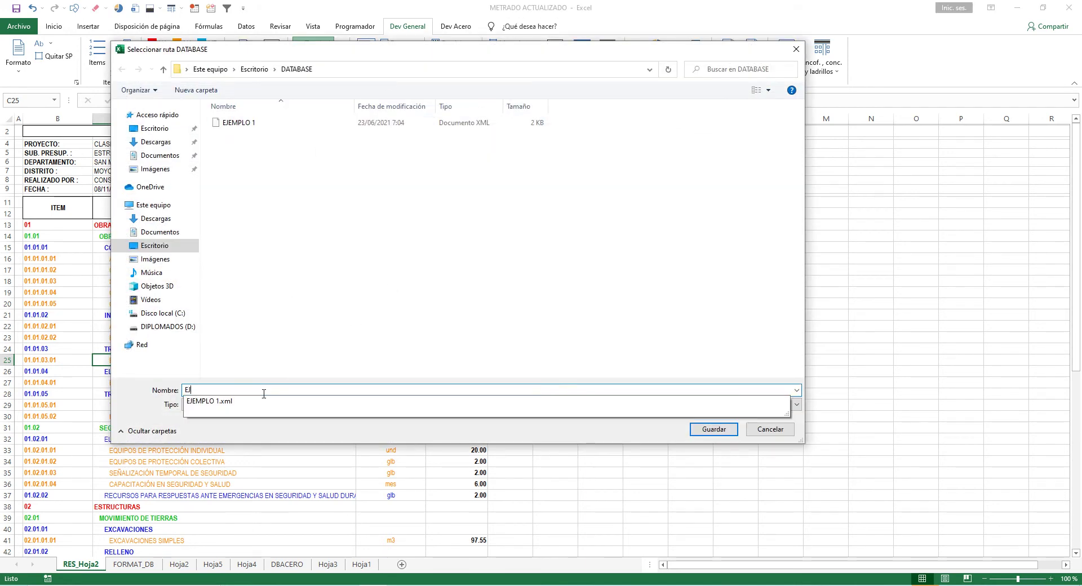
text(EMPLO 2)
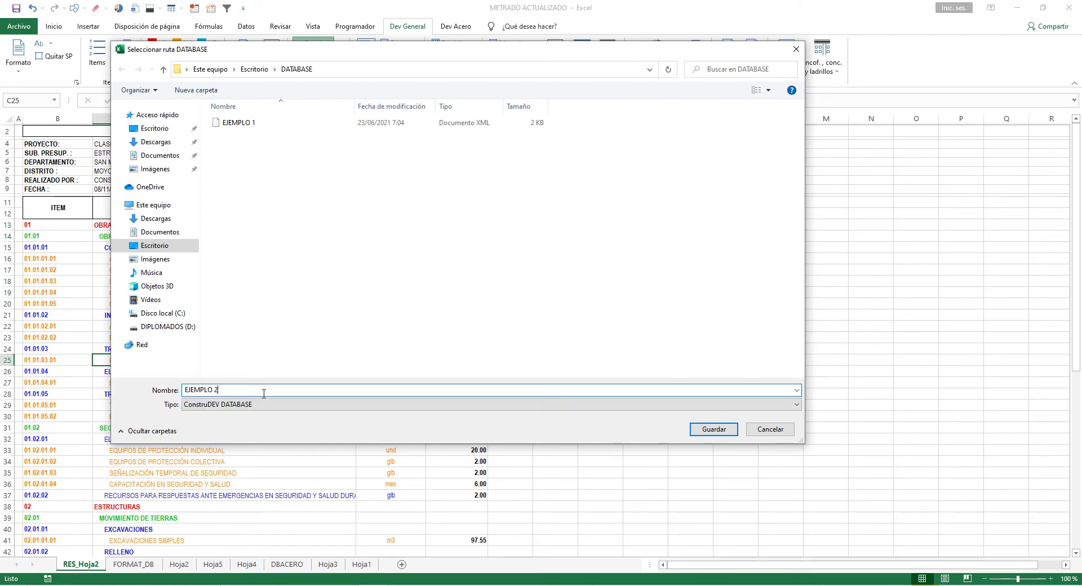
click(714, 432)
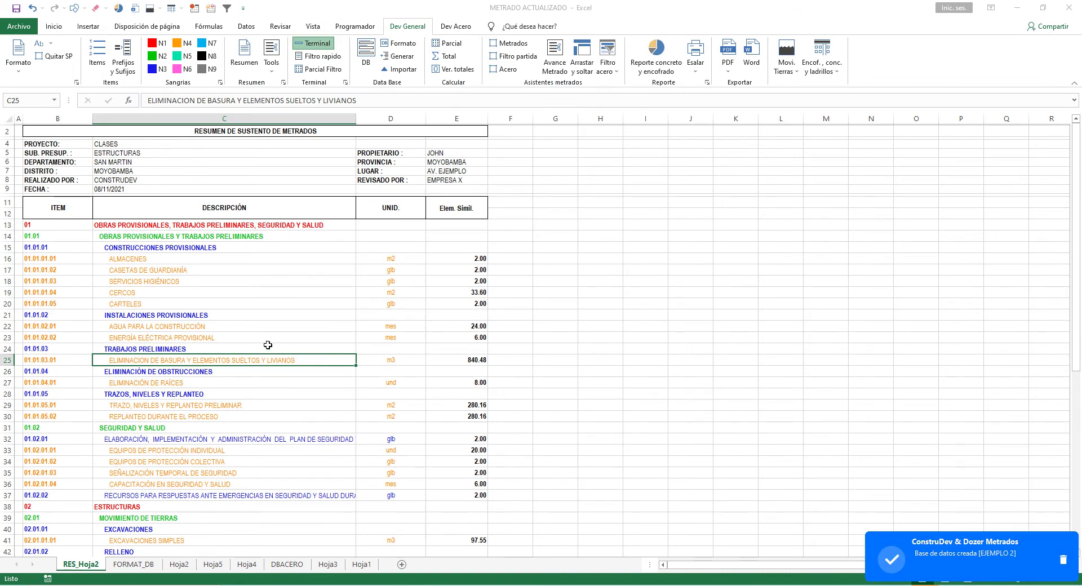
click(252, 340)
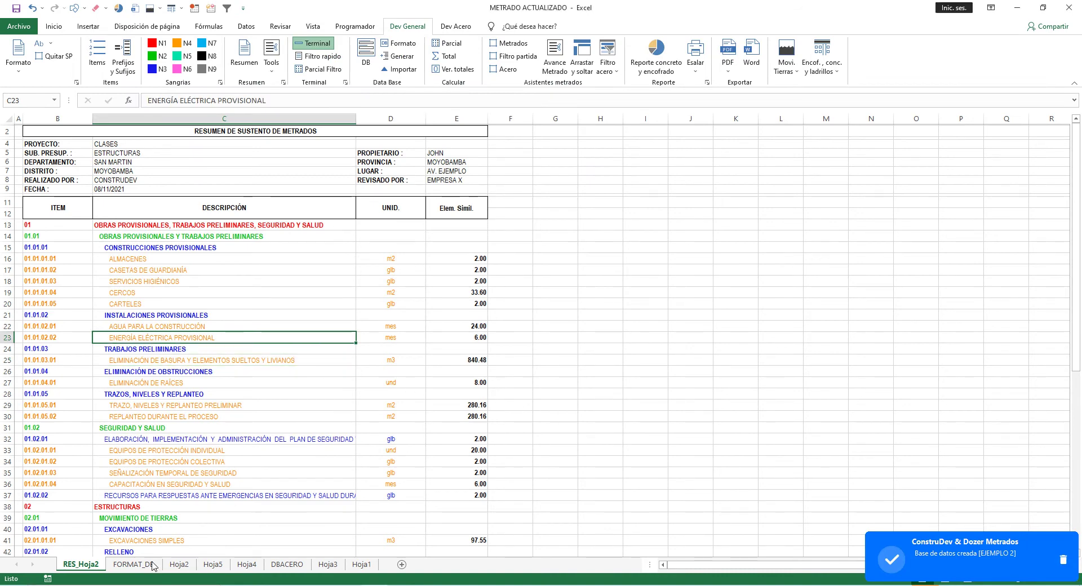
Try generating the database over the existing EJEMPLO 2 file, then decline the replacement and cancel the save.
click(409, 59)
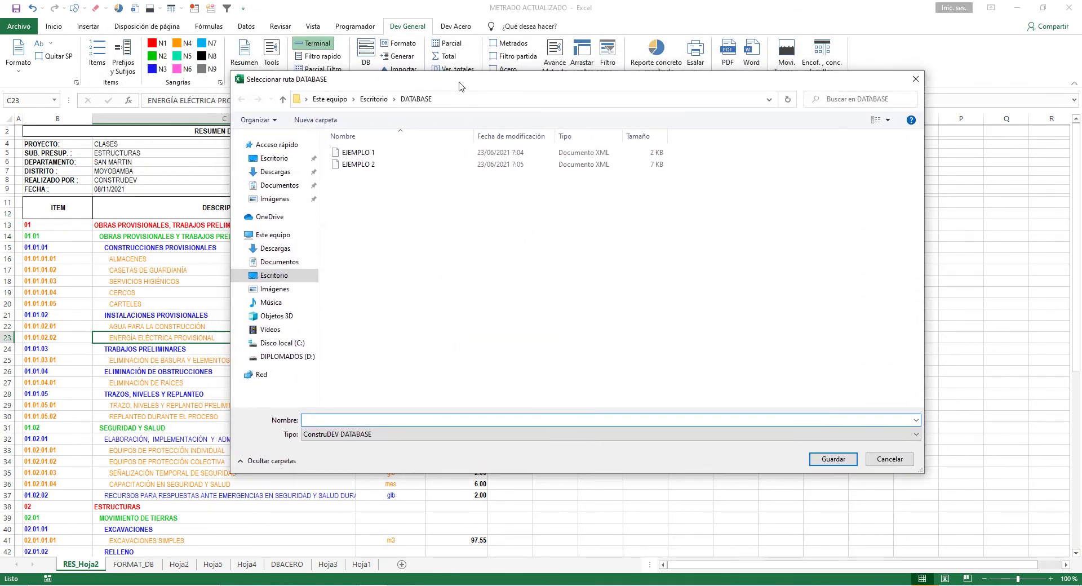
click(387, 167)
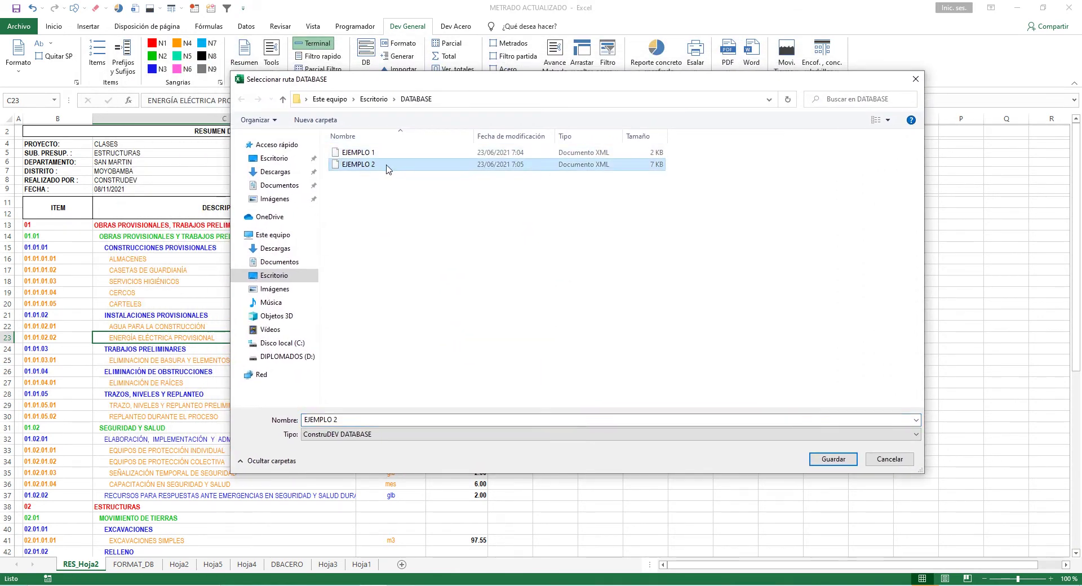
click(833, 459)
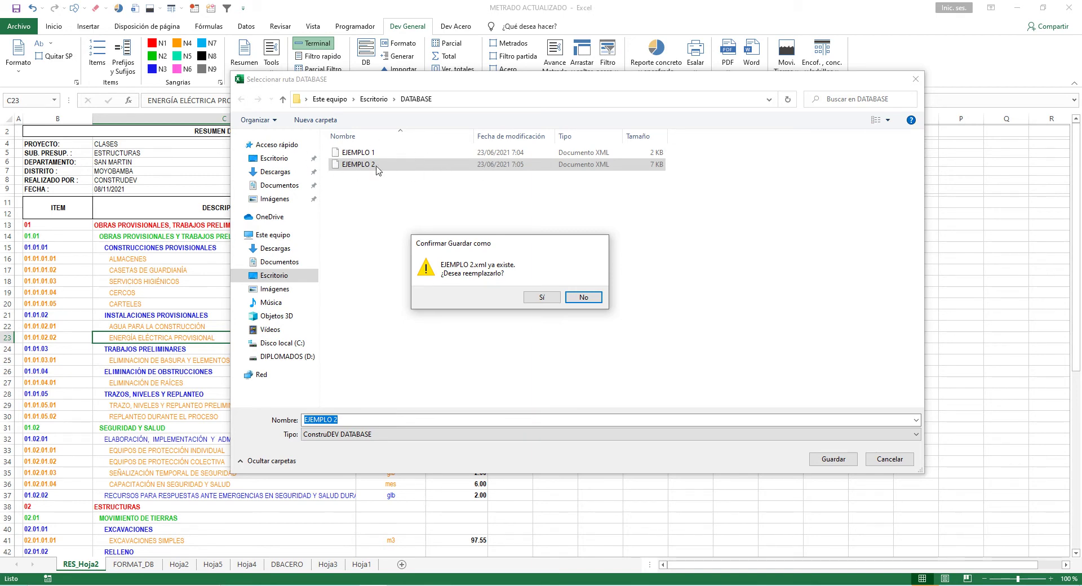
drag(466, 246, 451, 248)
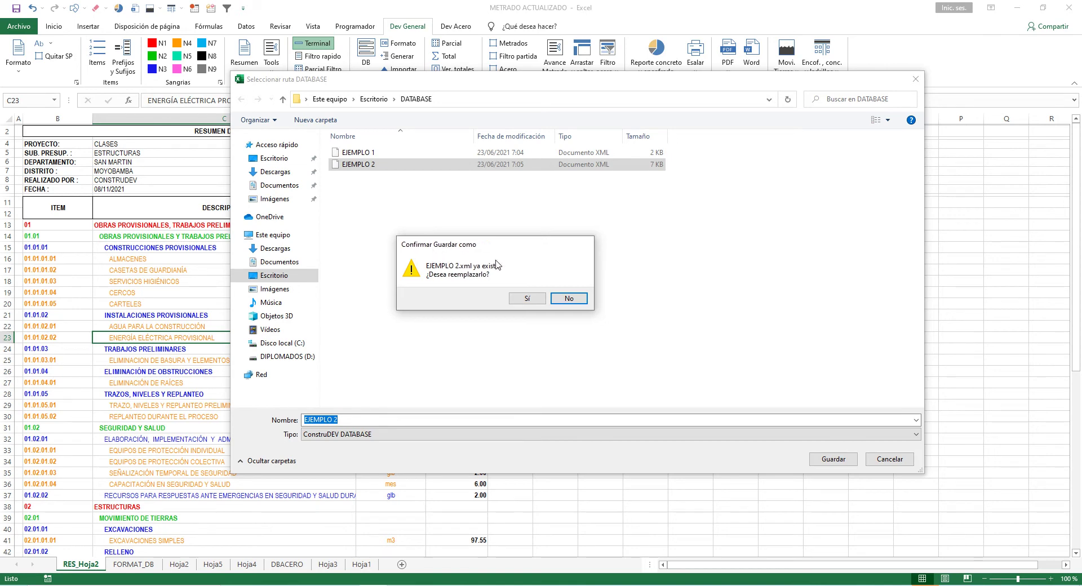
click(584, 300)
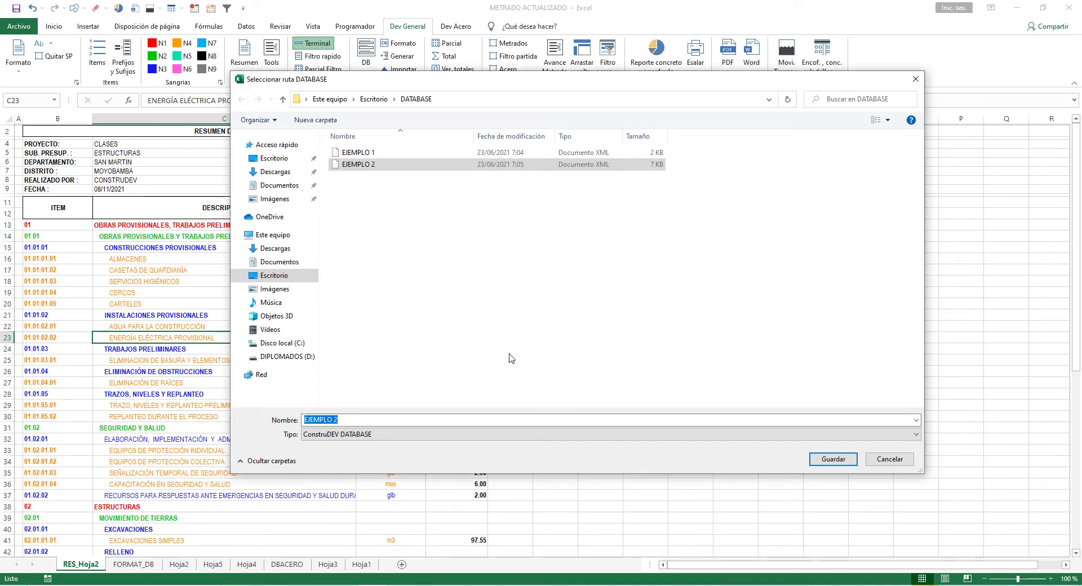
click(891, 459)
click(299, 304)
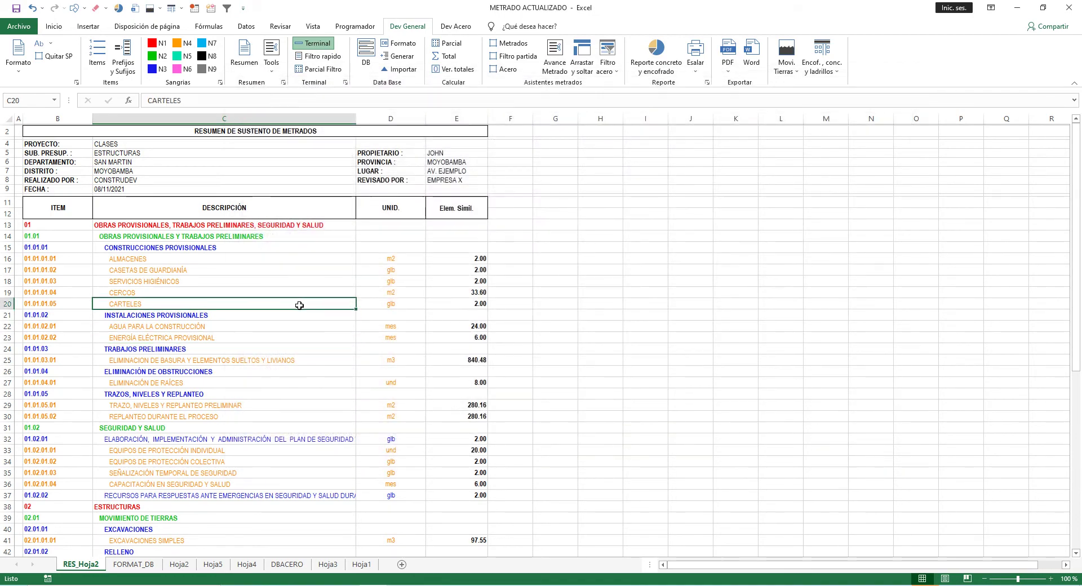
scroll(369, 499, down, 1)
scroll(369, 500, down, 13)
scroll(302, 481, up, 15)
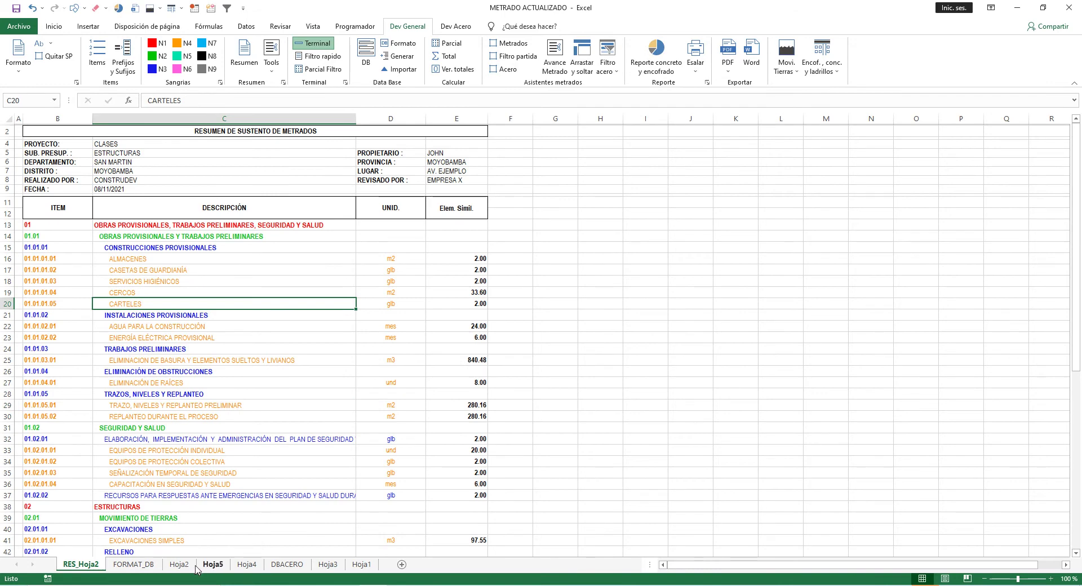
Copy rows 13 to 20, from the OBRAS PROVISIONALES heading to CARTELES, on the Hoja2 sheet.
click(148, 564)
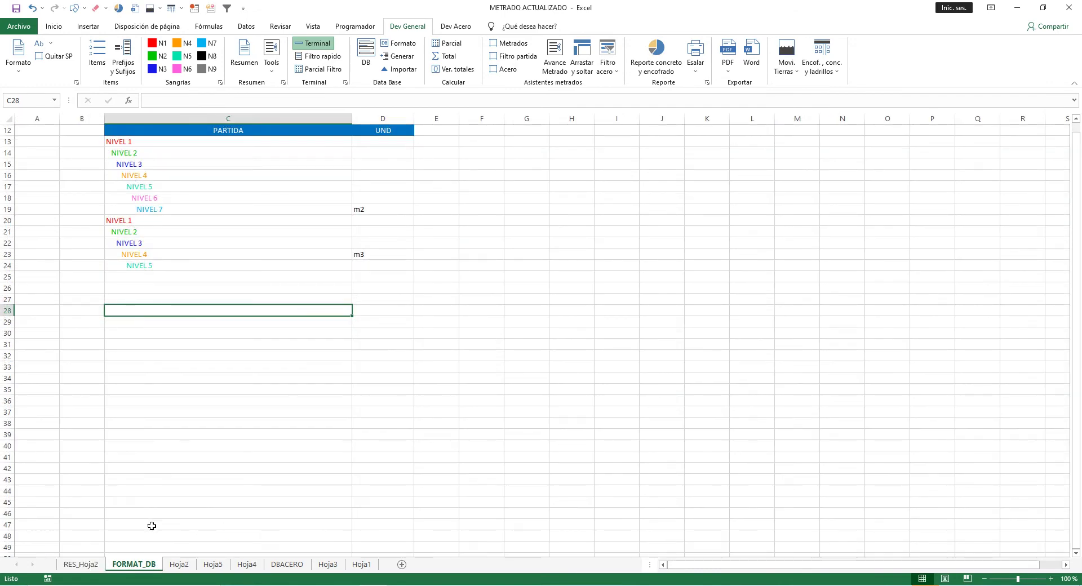
click(179, 564)
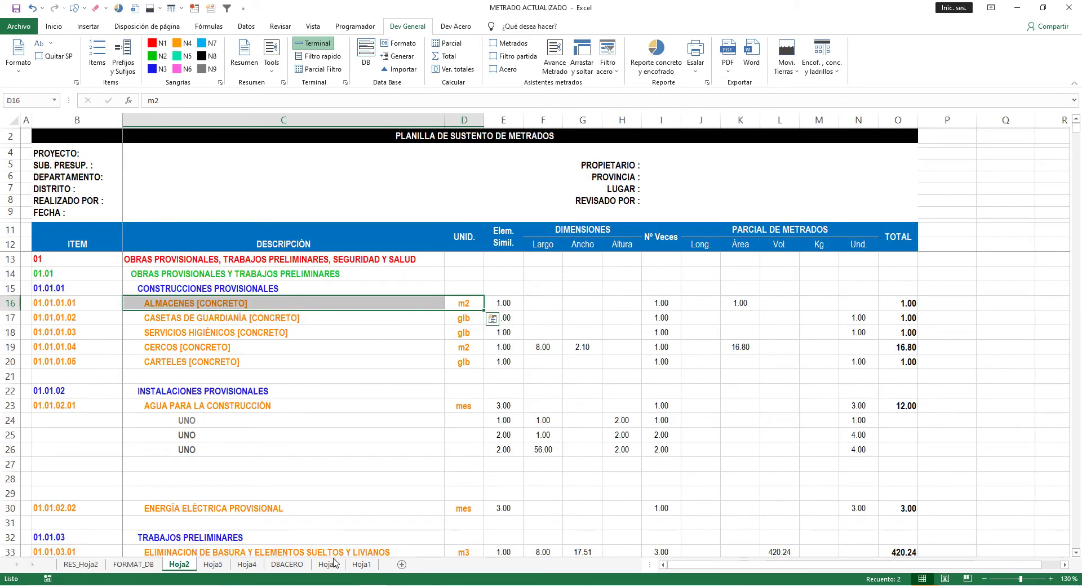
drag(48, 261, 84, 364)
drag(12, 260, 11, 361)
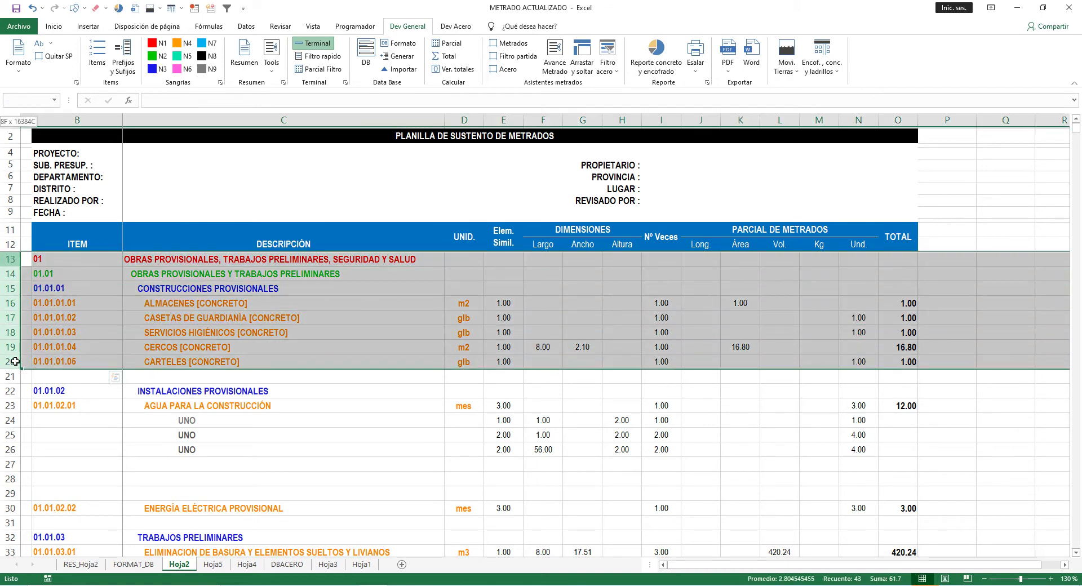
key(ctrl+c)
Try to paste the copied Hoja2 rows into the empty takeoff sheet Hoja4 at cell B13.
click(361, 564)
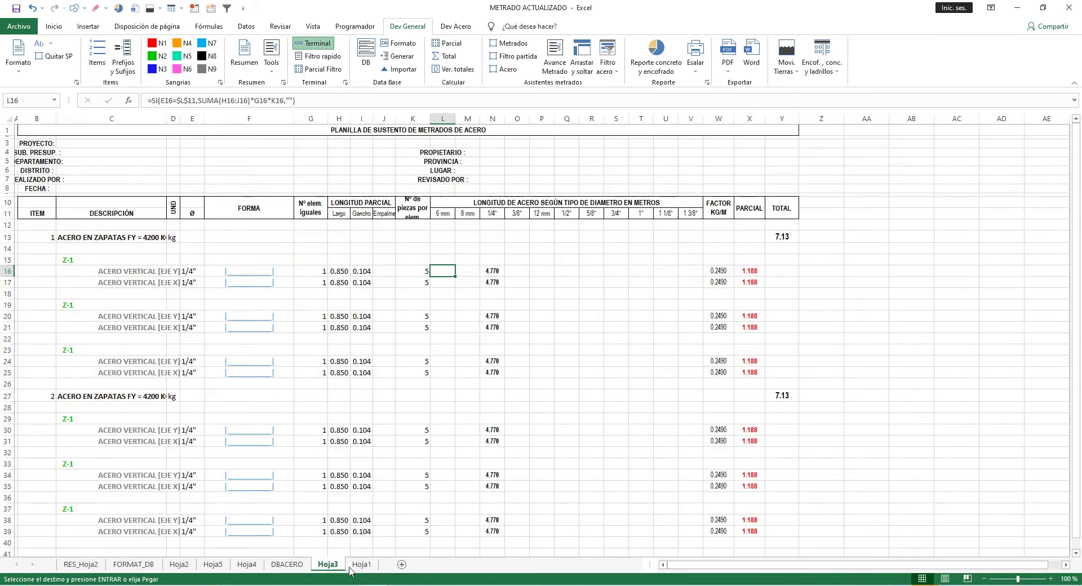
click(233, 569)
click(218, 569)
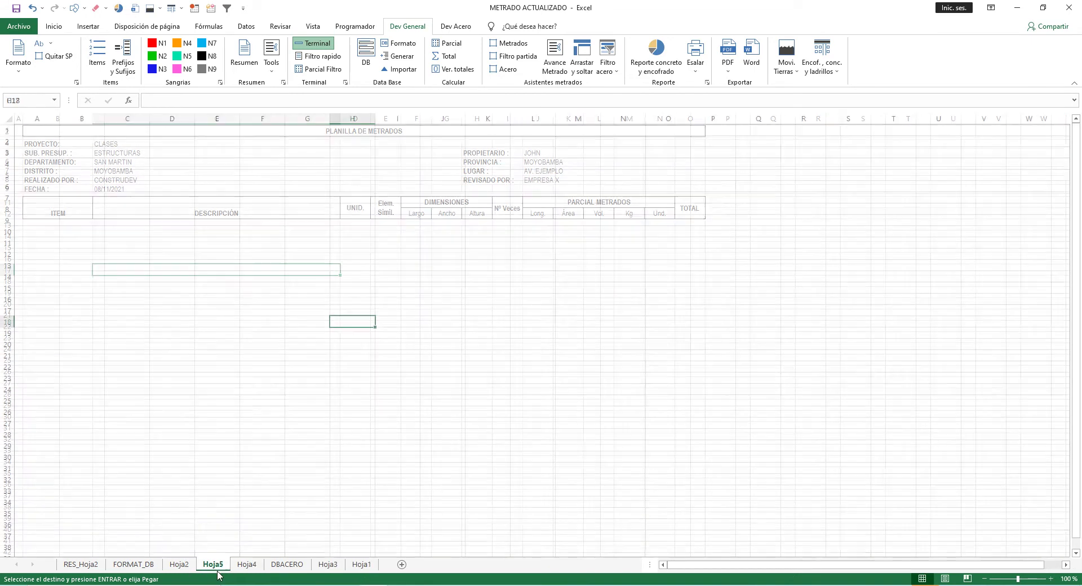
click(245, 565)
click(75, 225)
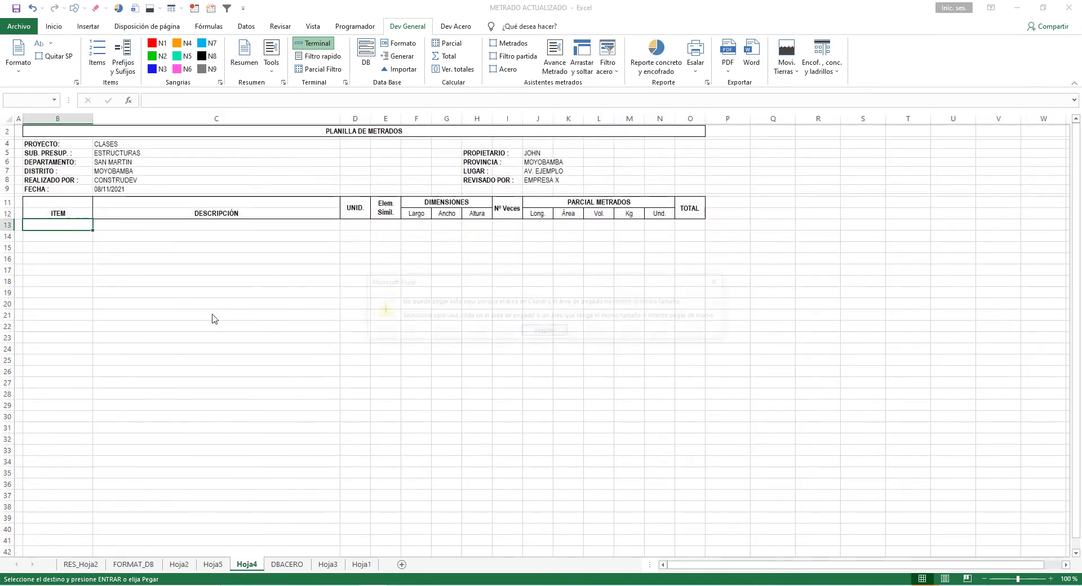
key(ctrl+v)
click(545, 332)
Copy the Hoja2 item rows B13:O20, from OBRAS PROVISIONALES to CARTELES, and paste them into Hoja4 starting at cell B13.
click(136, 564)
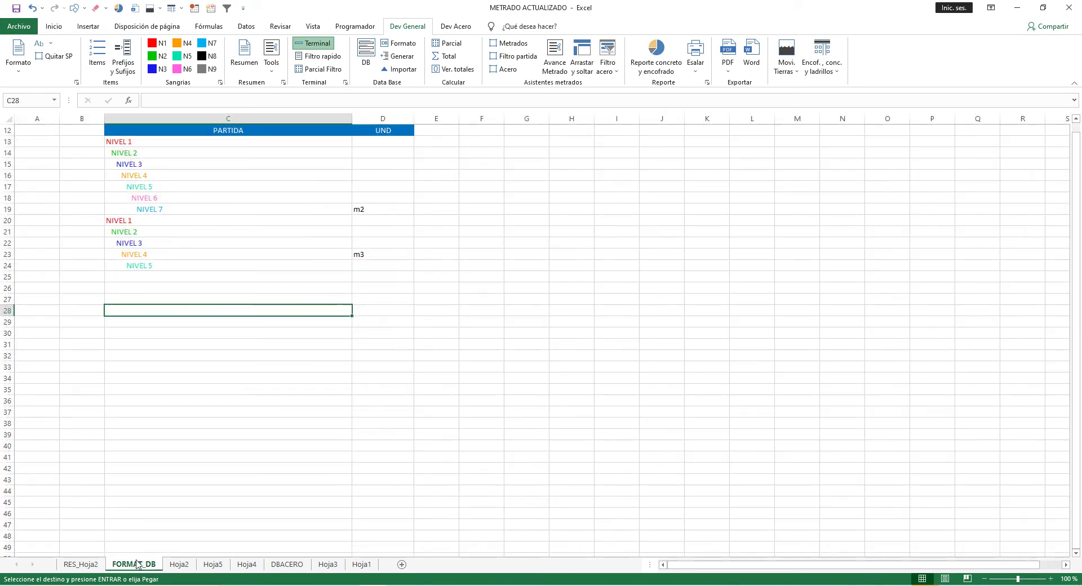
click(179, 565)
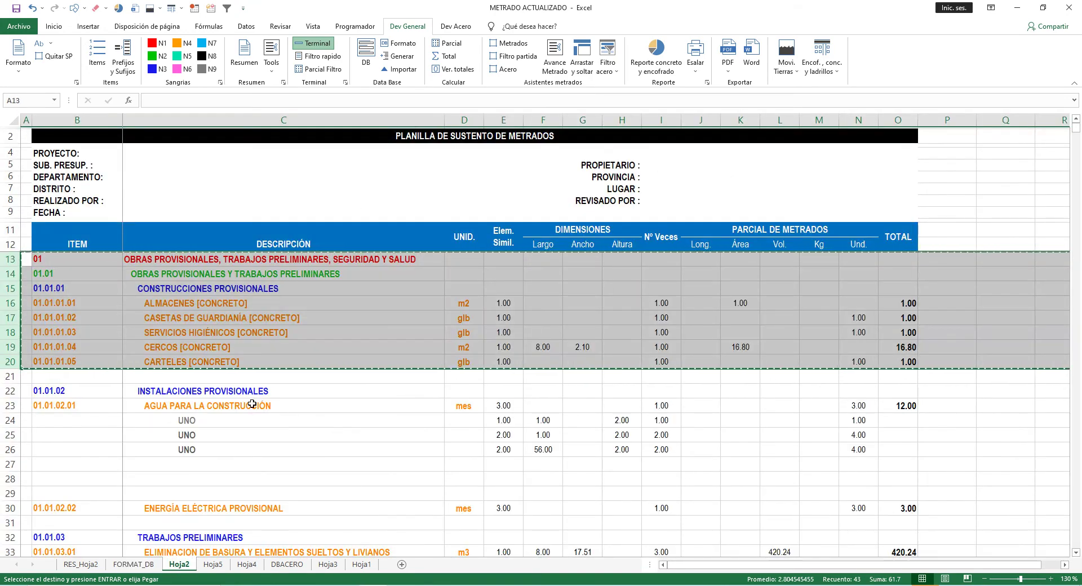
drag(60, 261, 914, 366)
key(ctrl+c)
click(213, 564)
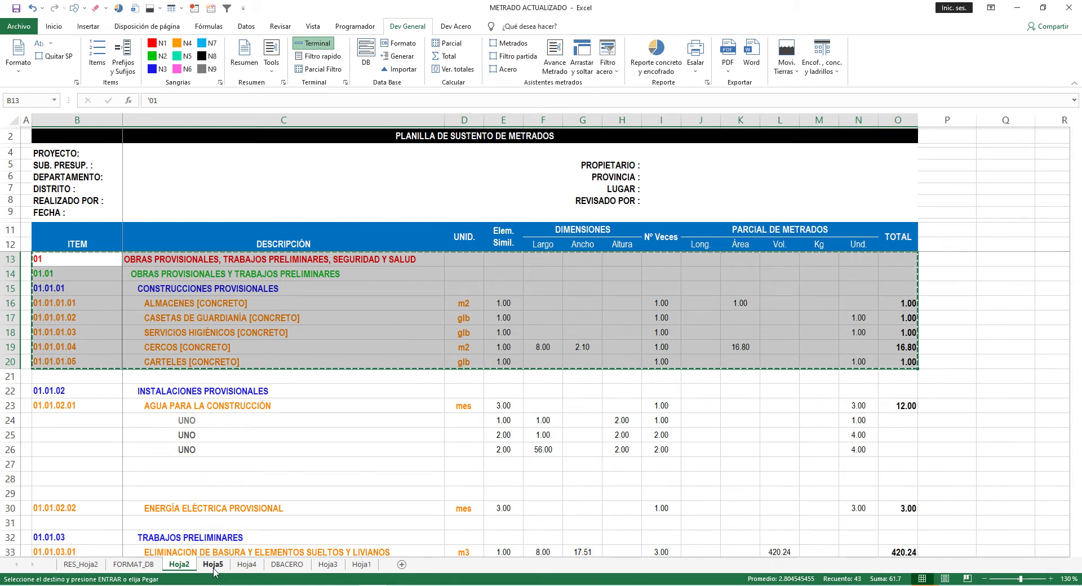
click(247, 564)
key(ctrl+v)
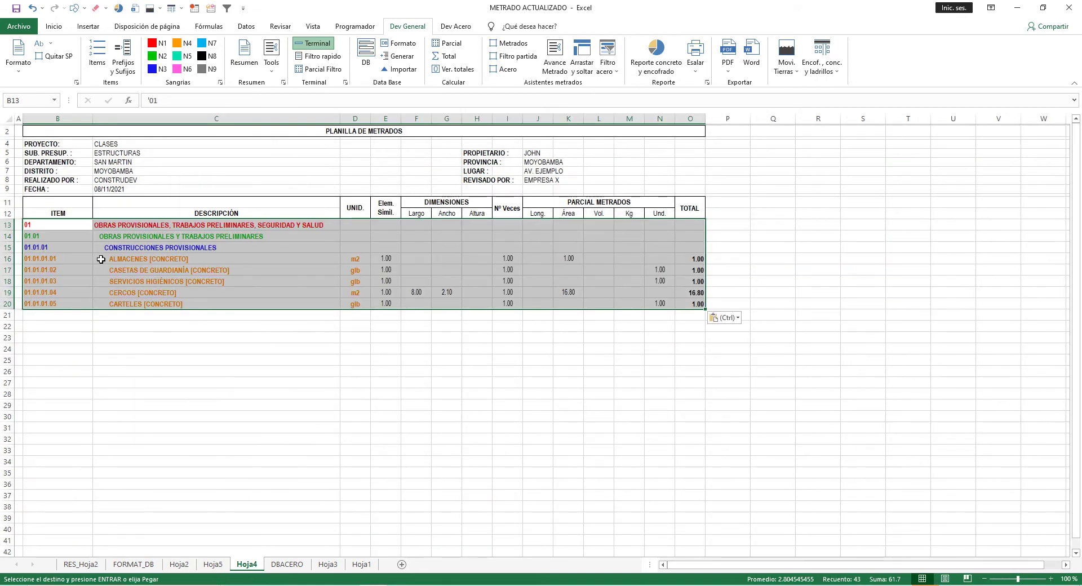
click(298, 364)
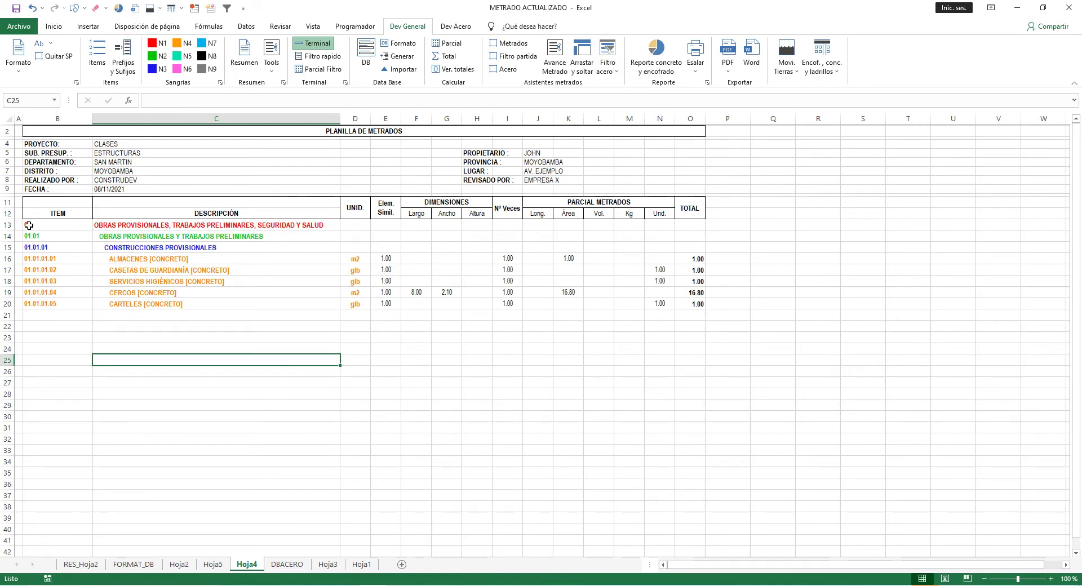
Apply the colour profile with a black title bar and blue table header to the Hoja4 takeoff sheet.
scroll(180, 317, up, 2)
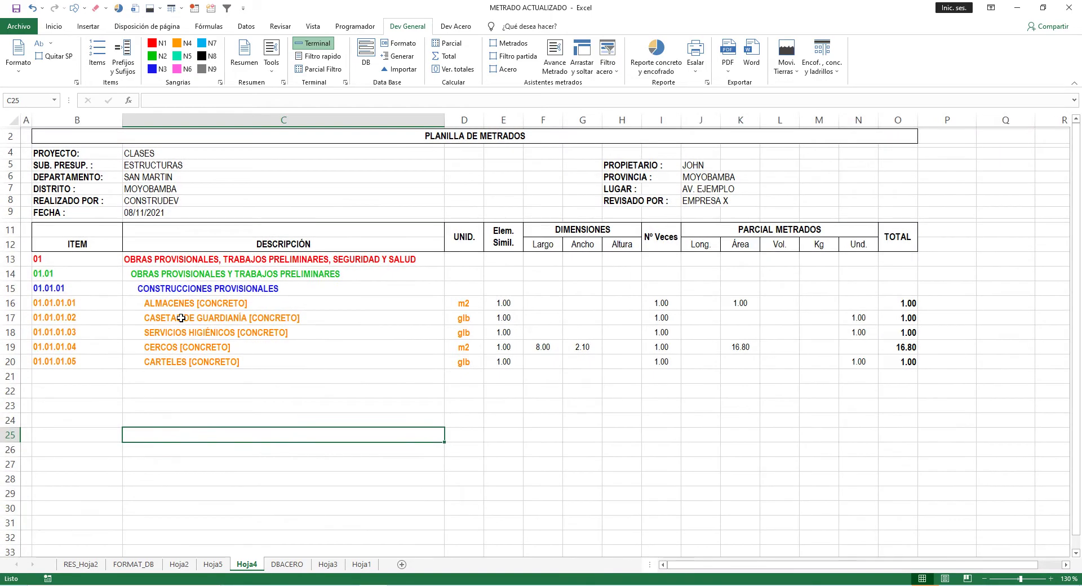
click(18, 61)
click(52, 84)
click(1069, 127)
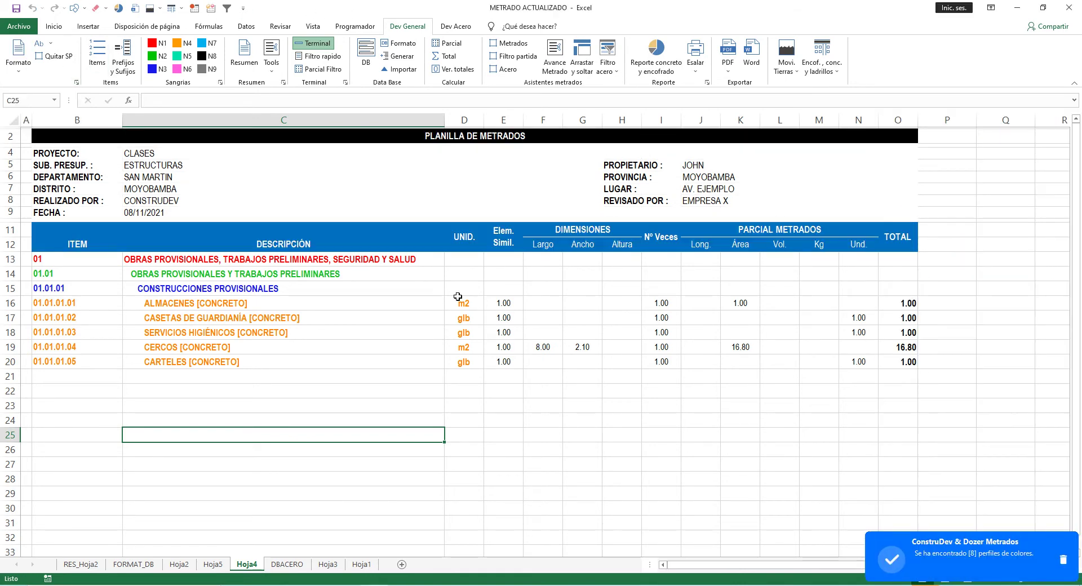
click(276, 389)
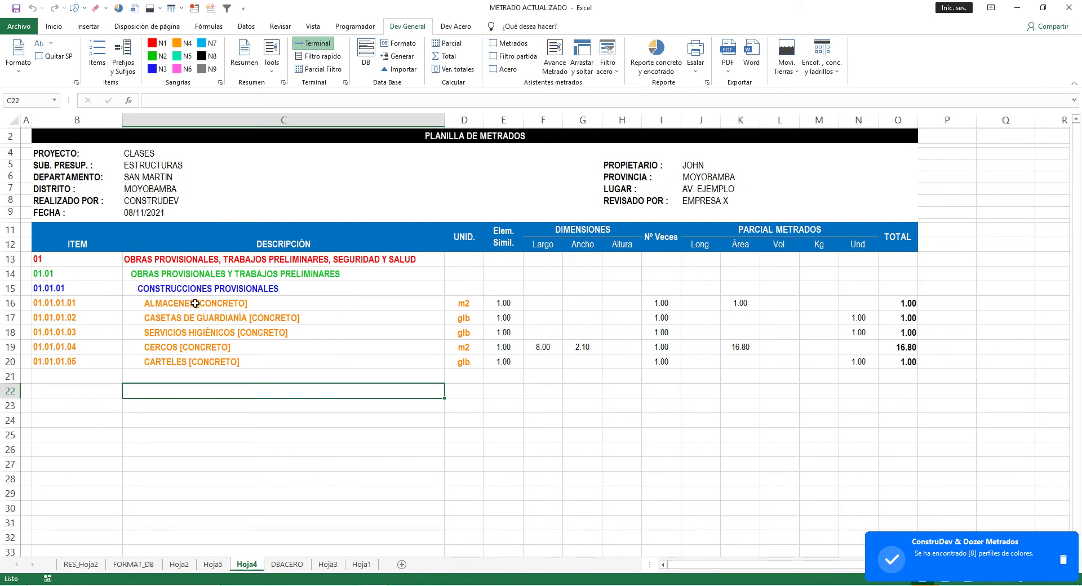
Review the Hoja4 item rows and compare them with the FORMAT_DB, Hoja2 and RES_Hoja2 sheets as database sources.
drag(74, 260, 896, 364)
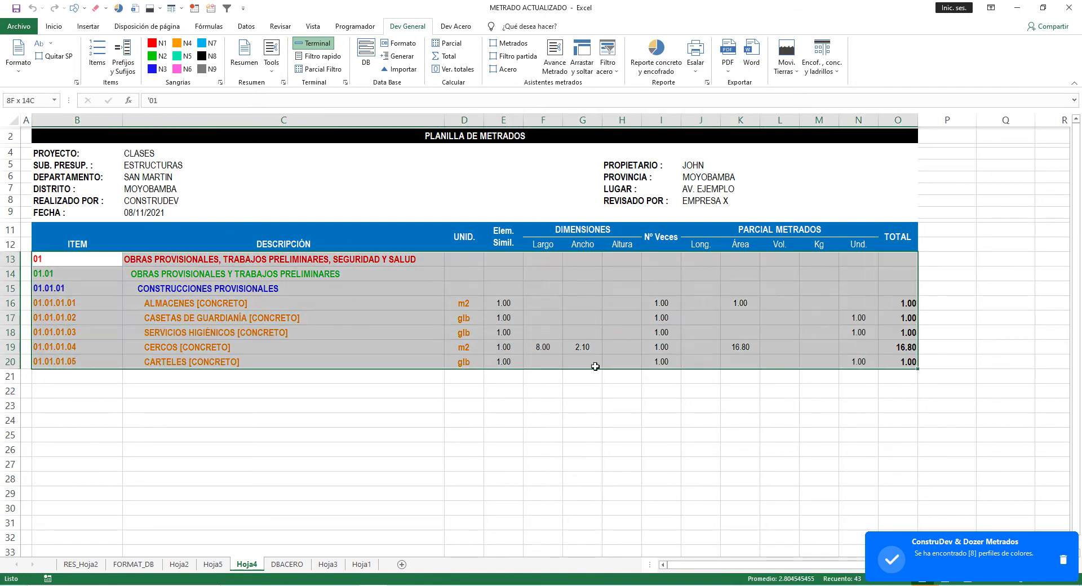
click(211, 376)
drag(212, 380, 189, 378)
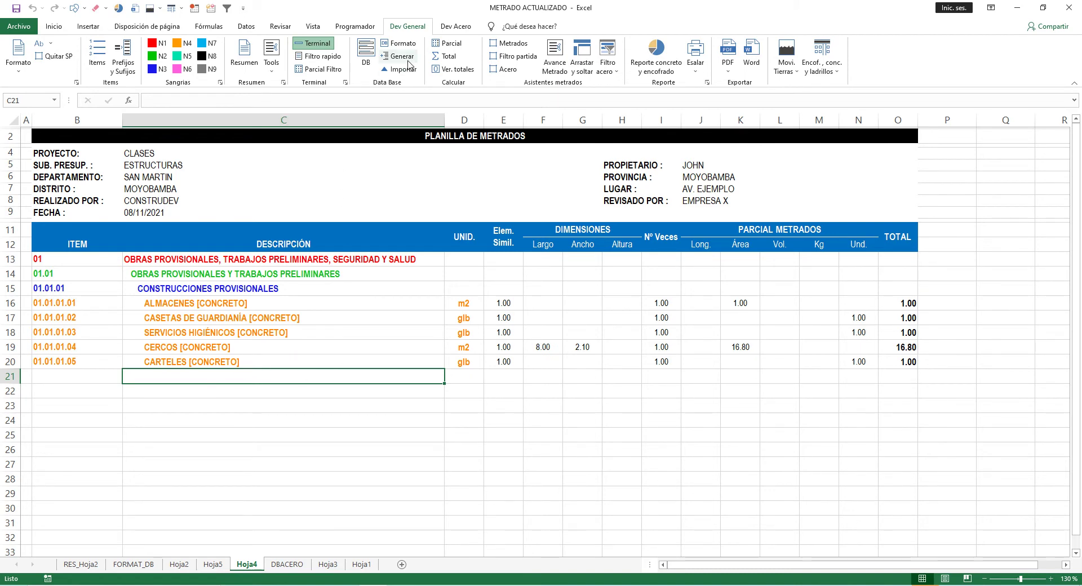
click(141, 565)
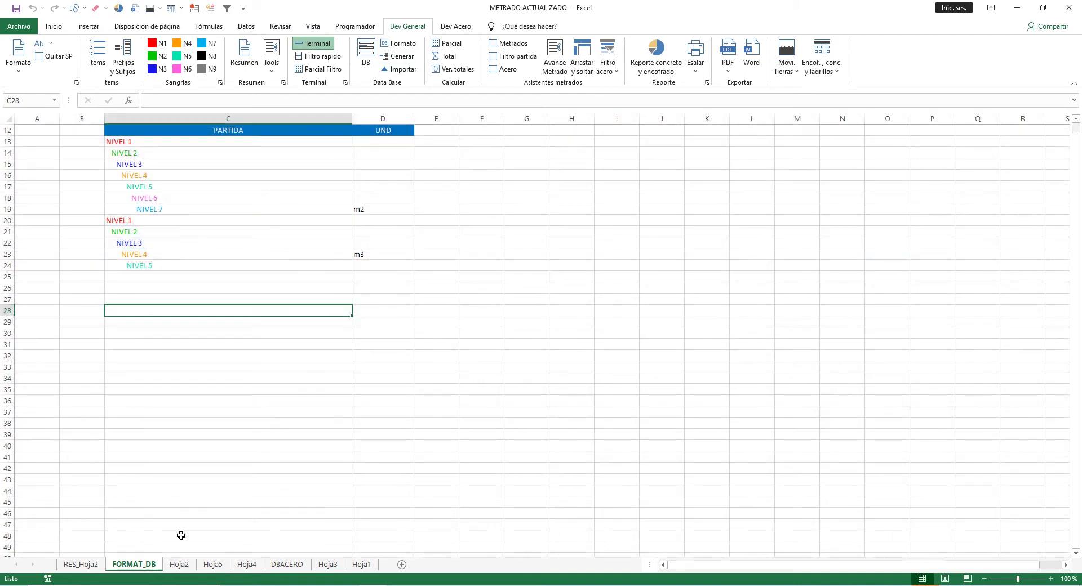
click(179, 564)
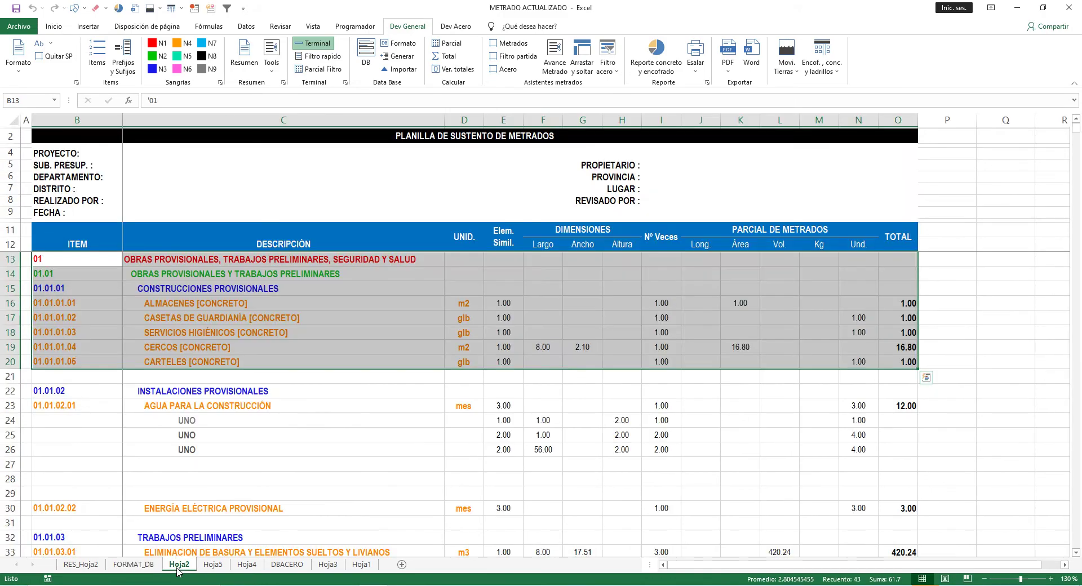
click(84, 566)
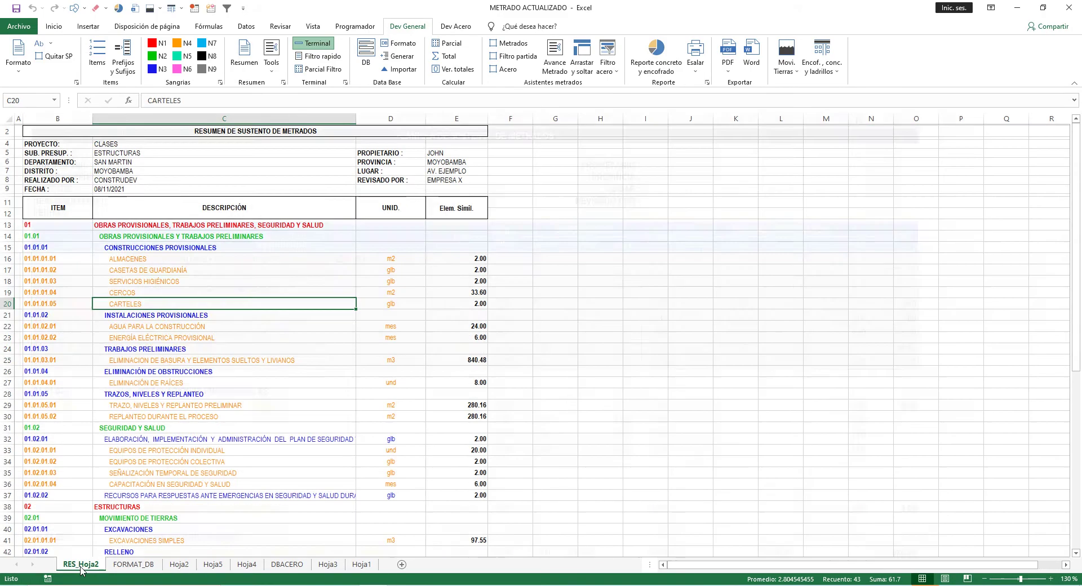
click(128, 565)
click(178, 565)
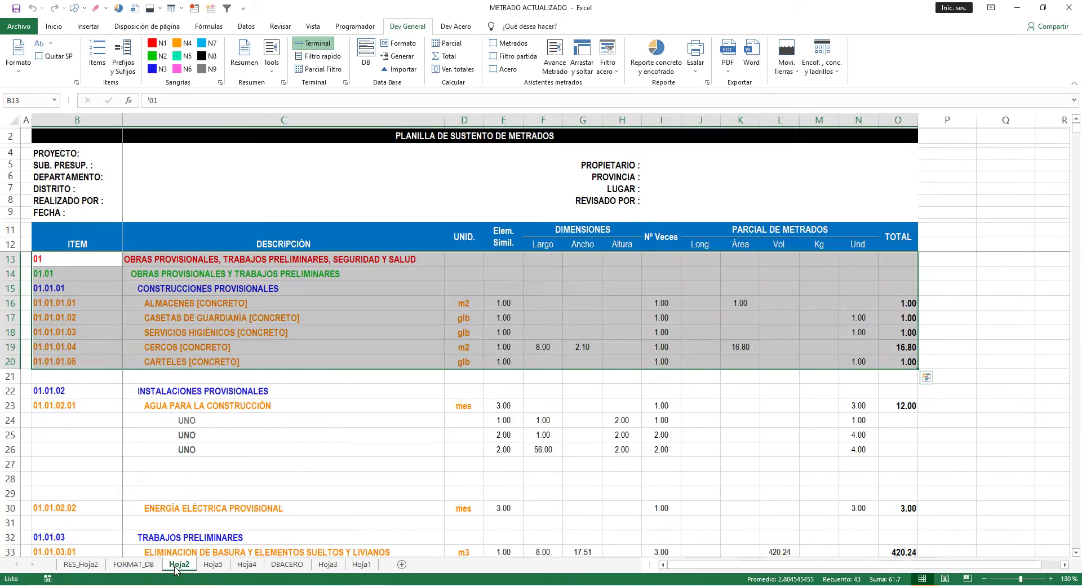
click(327, 394)
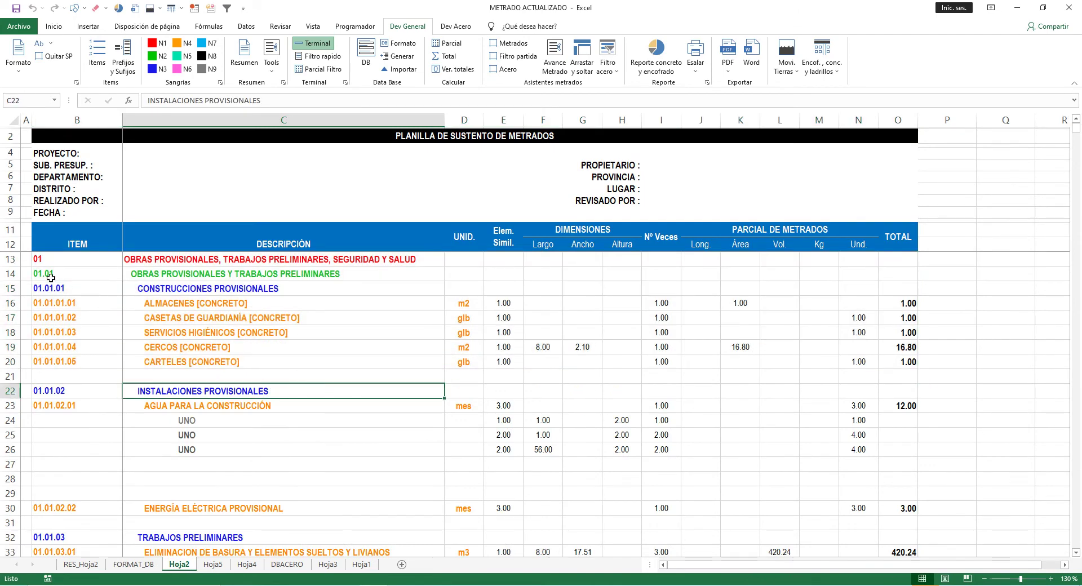
click(213, 565)
click(246, 565)
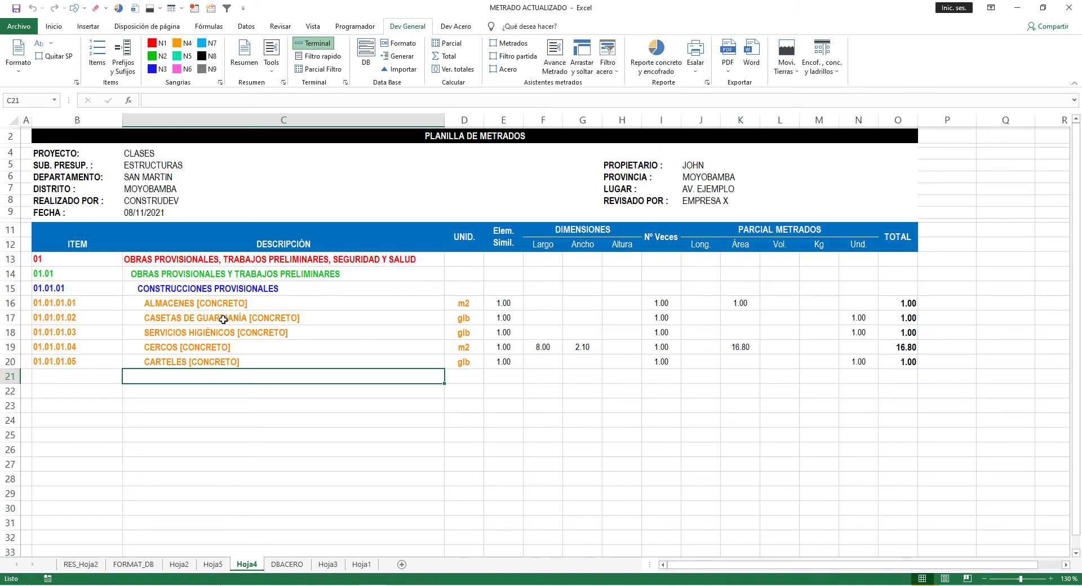
Generate a database from the Hoja4 takeoff items and save it as EJEMPLO 3 in the DATABASE folder.
click(276, 363)
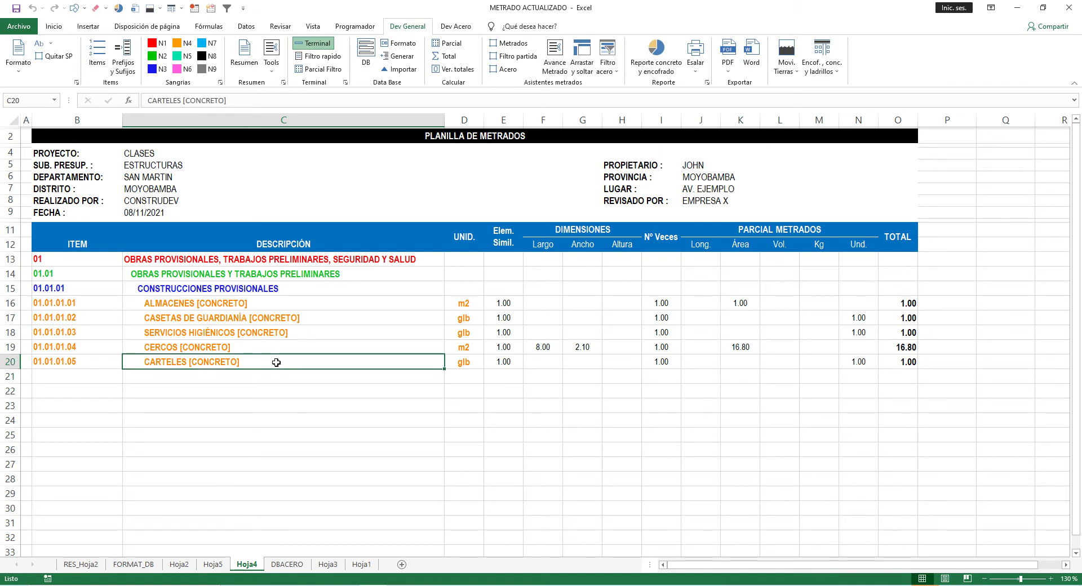
click(411, 60)
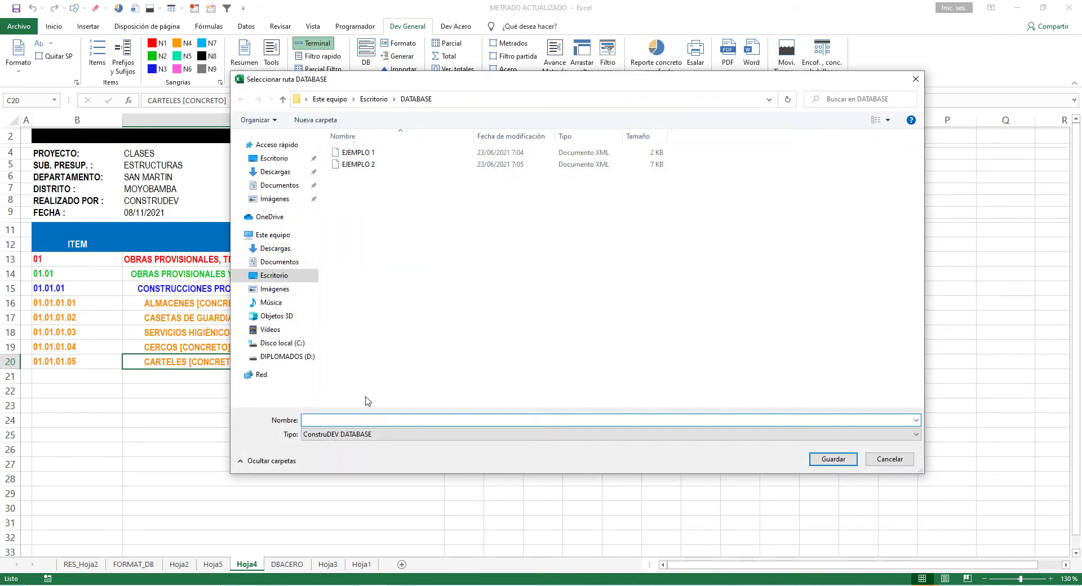
click(379, 164)
click(353, 422)
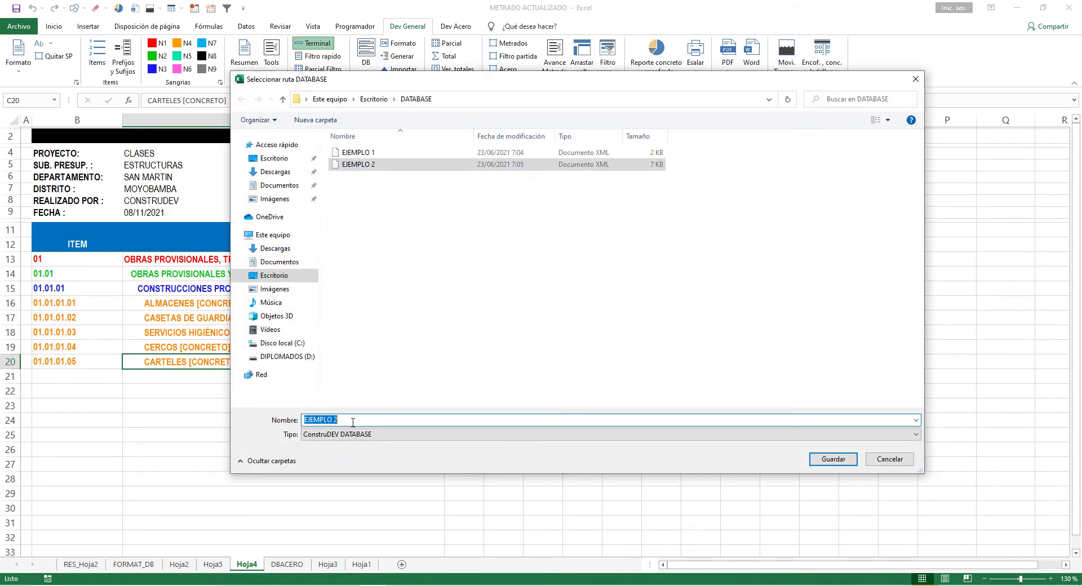
click(336, 423)
text(3)
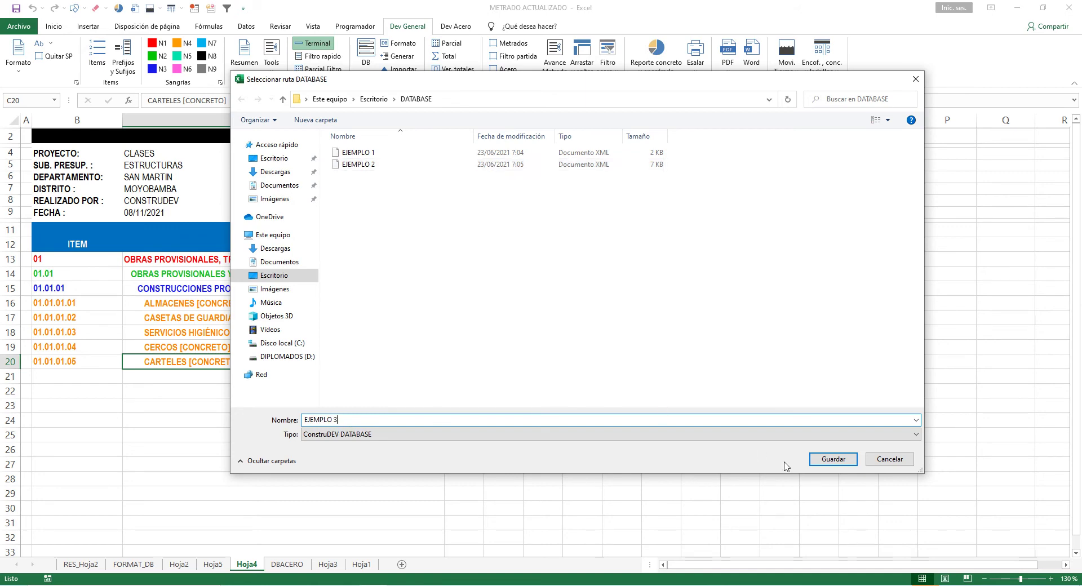
click(824, 459)
click(311, 409)
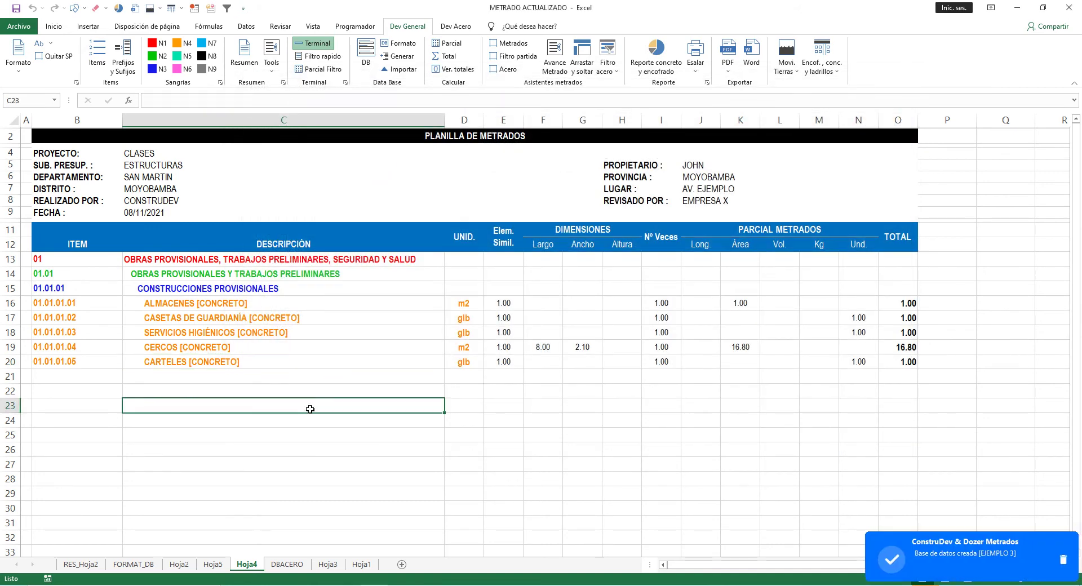
Switch to the desktop, open the DATABASE folder in File Explorer and examine the generated database files.
click(1017, 7)
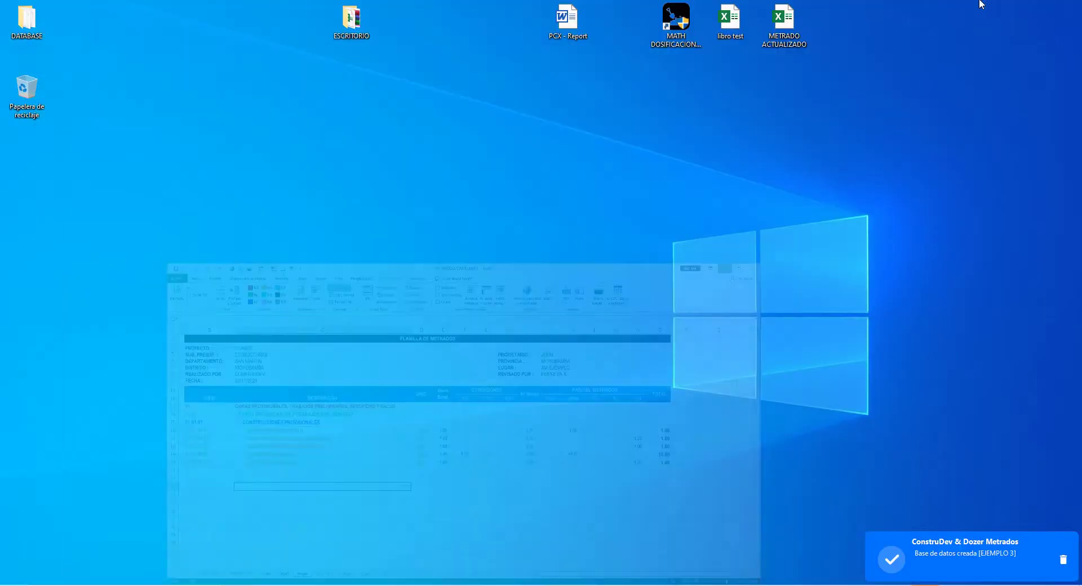
drag(35, 32, 472, 173)
double_click(460, 161)
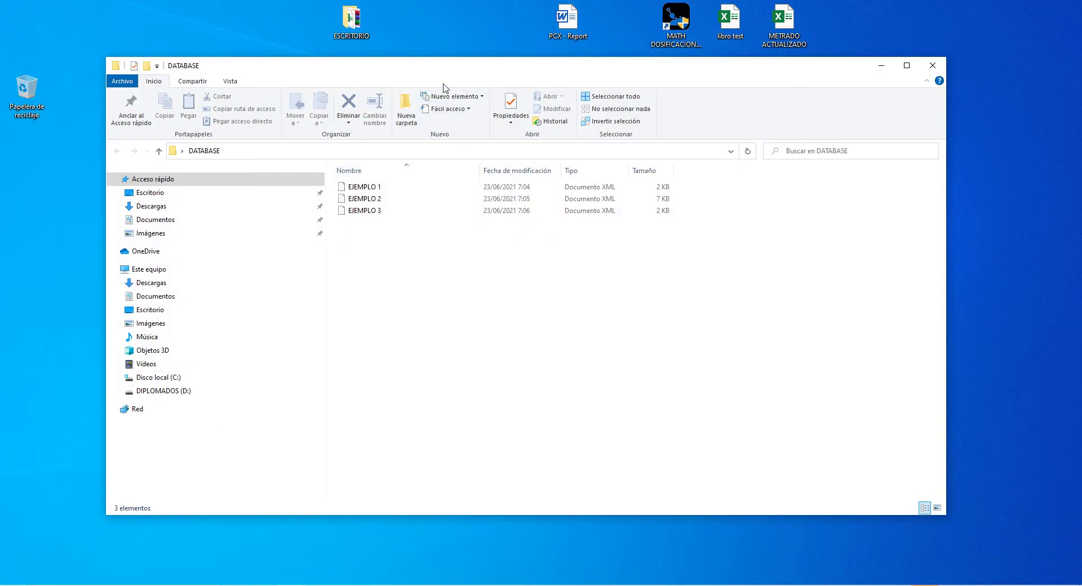
double_click(459, 70)
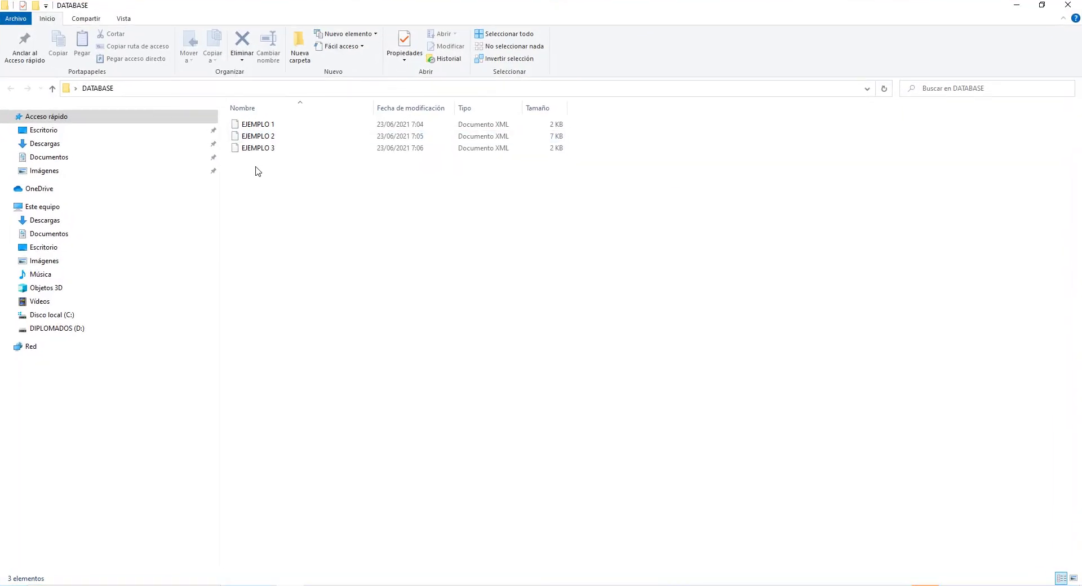
drag(295, 192, 231, 121)
right_click(269, 205)
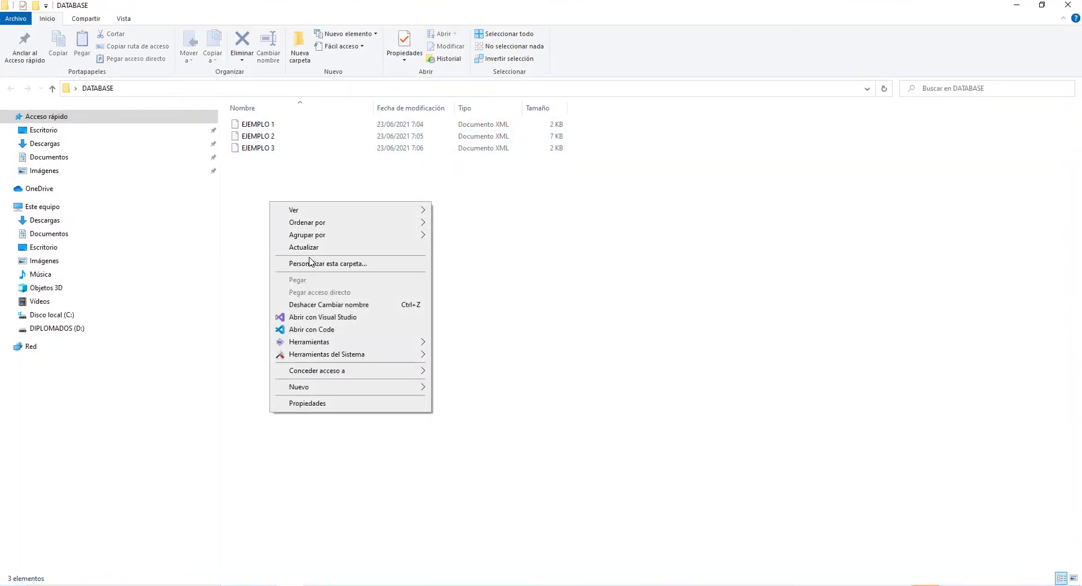
click(304, 246)
drag(347, 7, 504, 118)
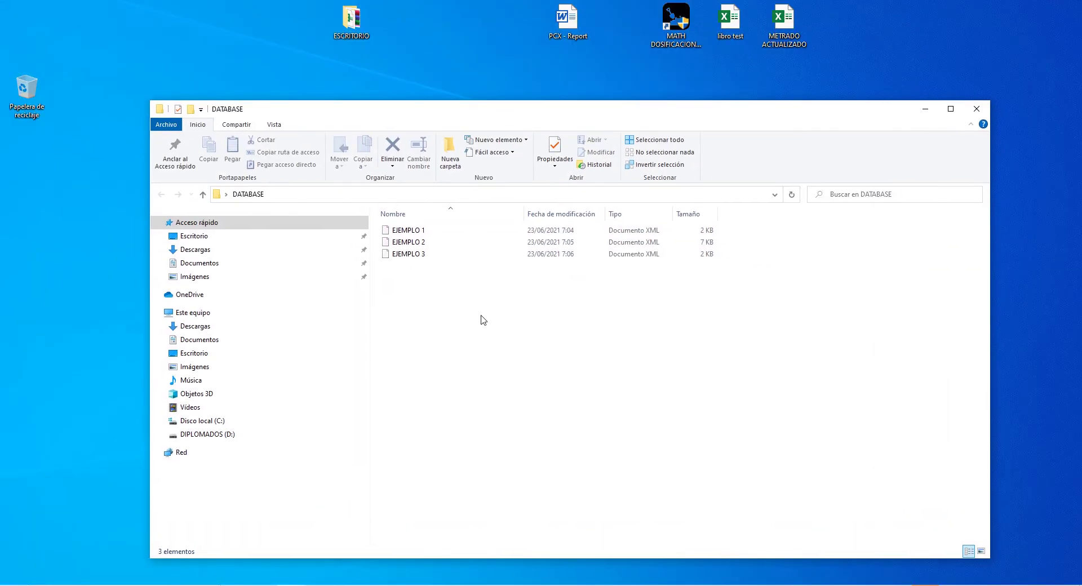
Create a folder named EDIFI inside DATABASE and move the EJEMPLO 1, EJEMPLO 2 and EJEMPLO 3 files into it.
click(451, 151)
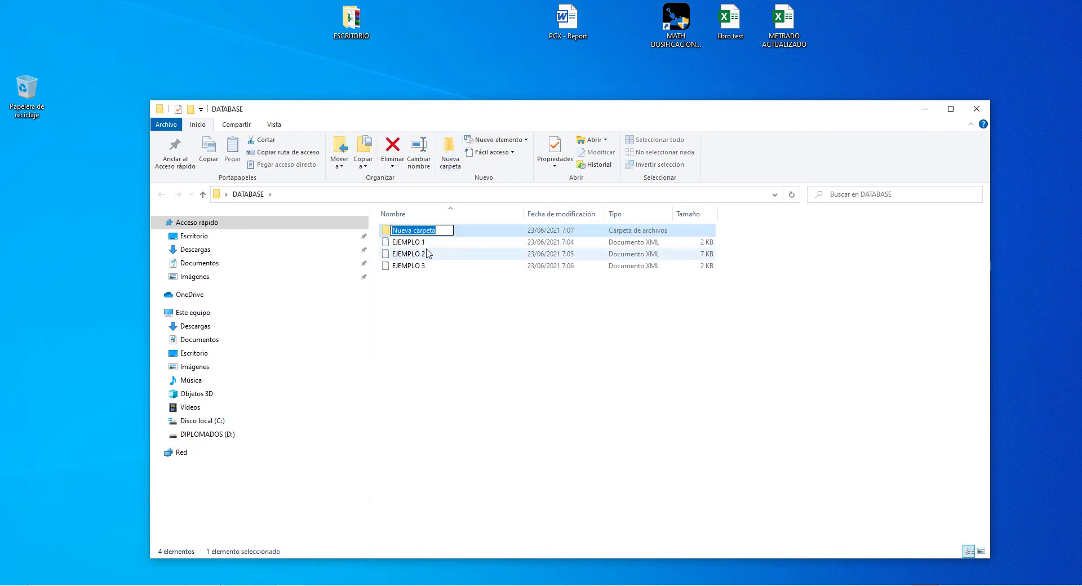
text(EDIFI)
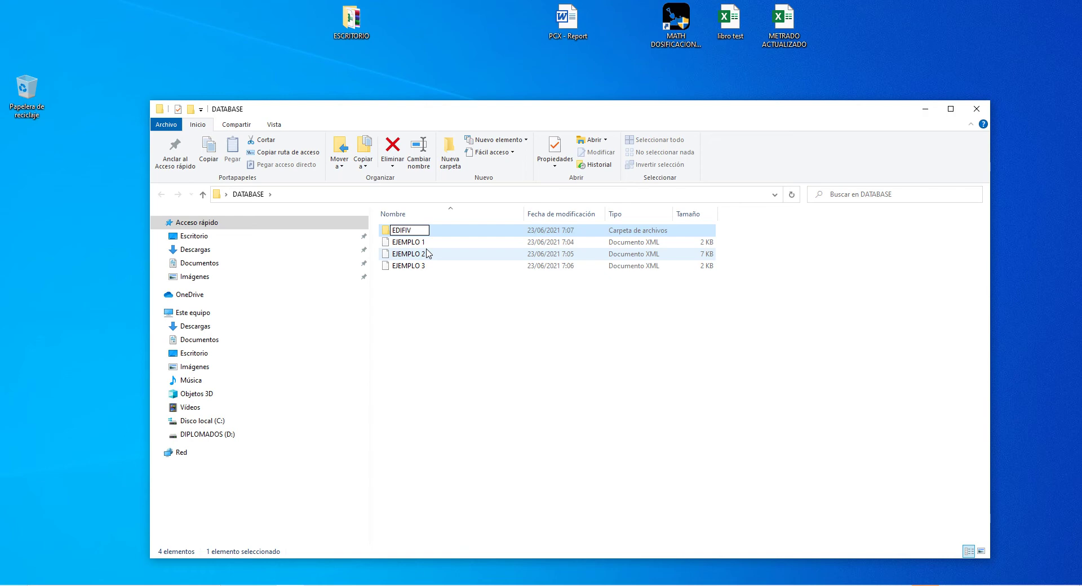
key(Return)
drag(456, 291, 413, 233)
key(Delete)
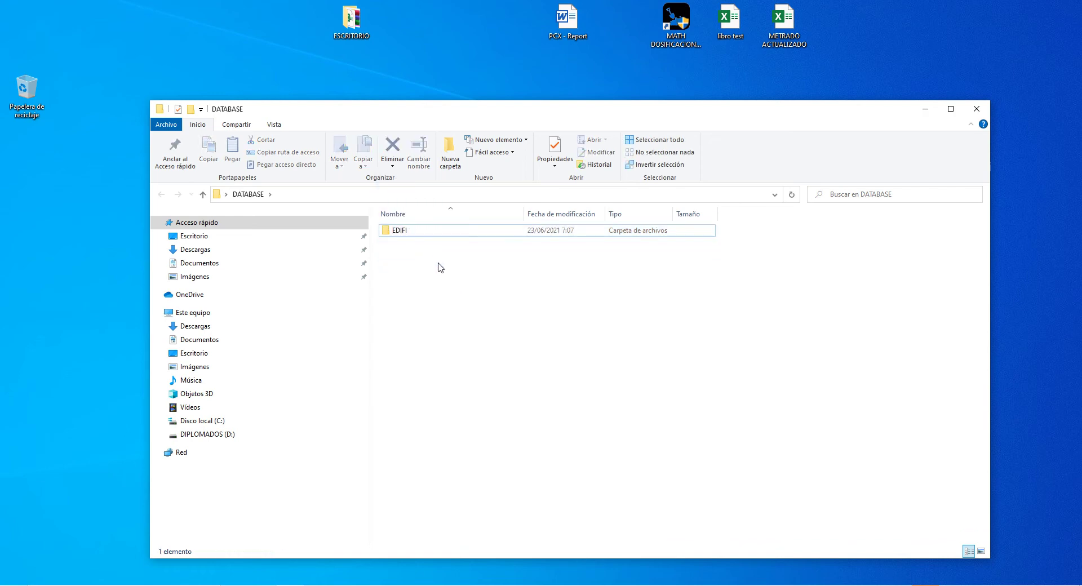
Create a second folder named CARRETERAS inside the DATABASE folder.
click(450, 153)
text(CARRETERAS)
key(Return)
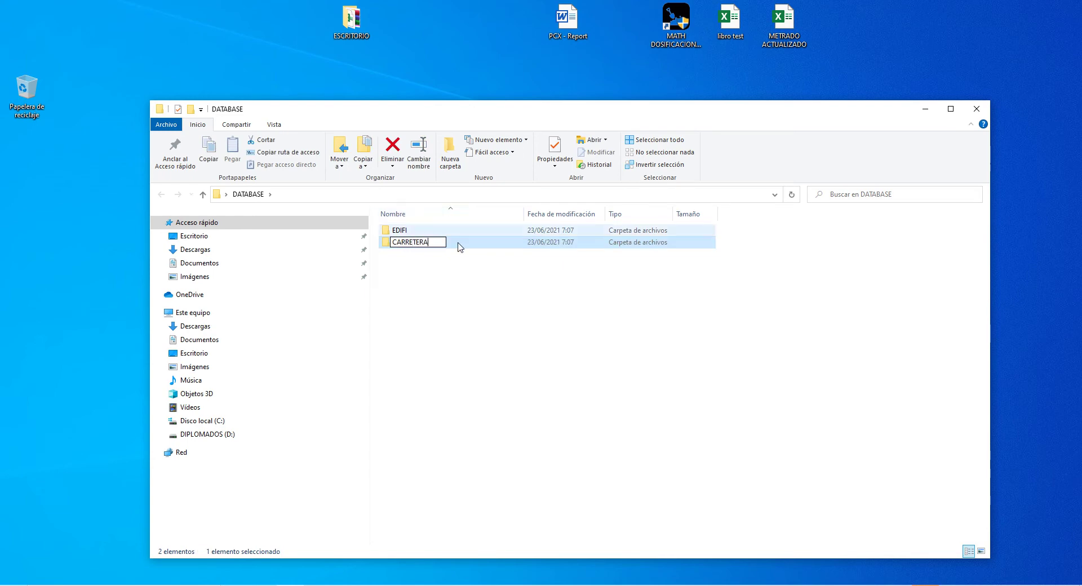
Examine the contents of the CARRETERAS and EDIFI folders, returning to the DATABASE folder after each.
double_click(433, 244)
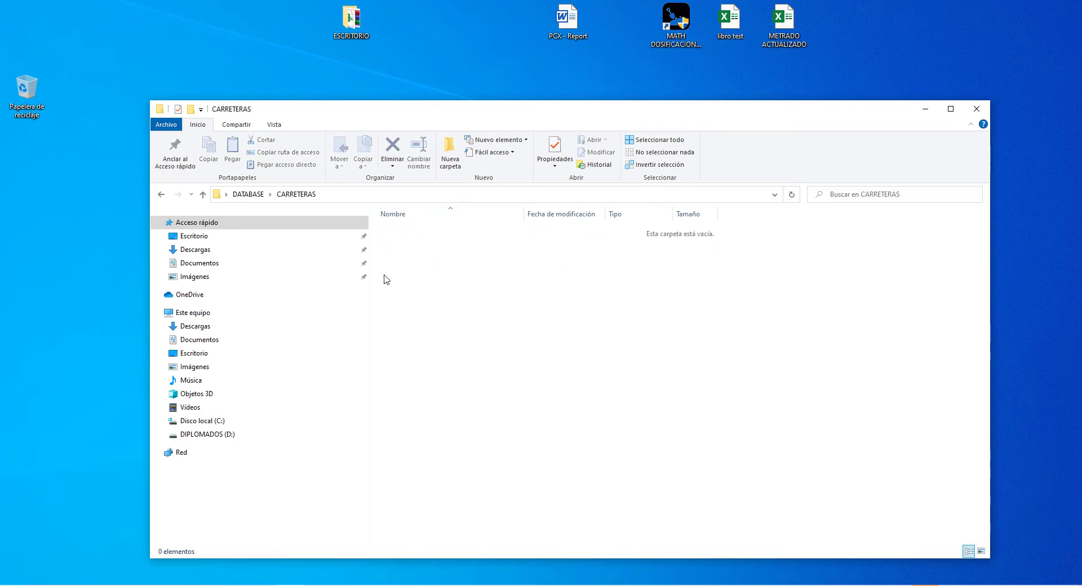
key(alt+Left)
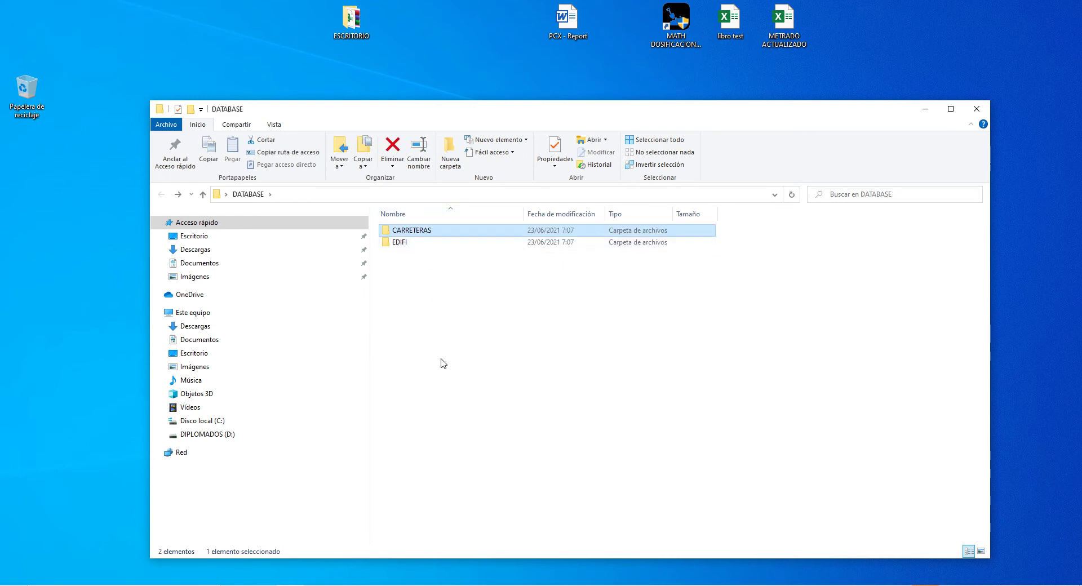
drag(457, 292, 403, 228)
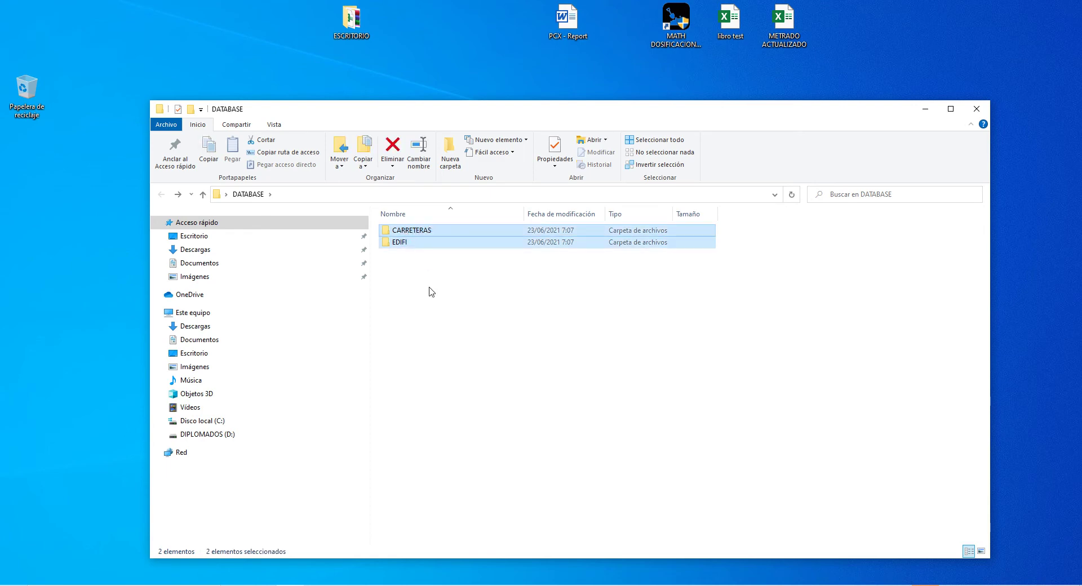
click(439, 299)
drag(458, 275, 408, 234)
double_click(413, 245)
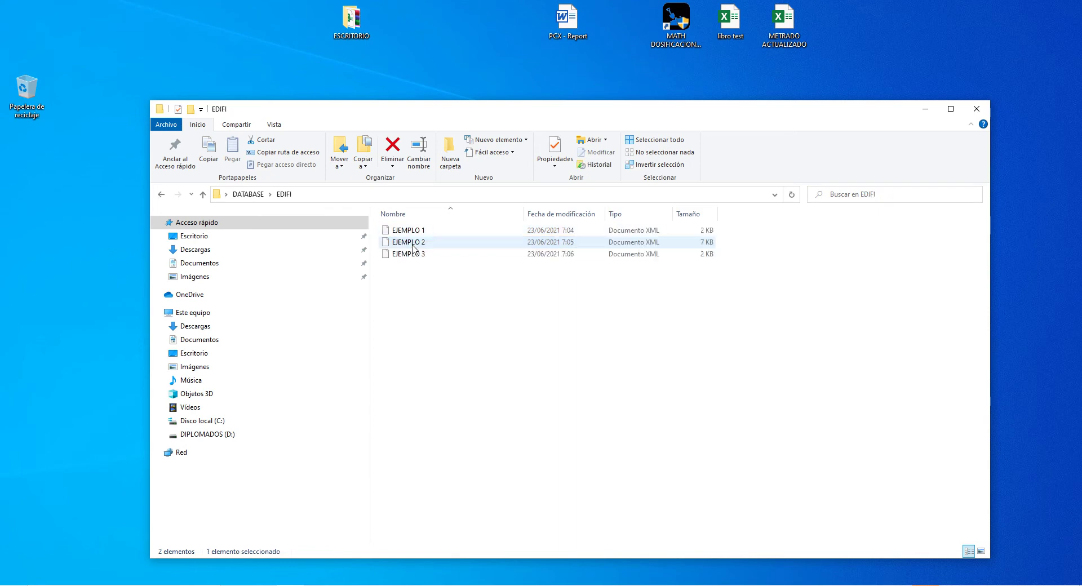
key(alt+Left)
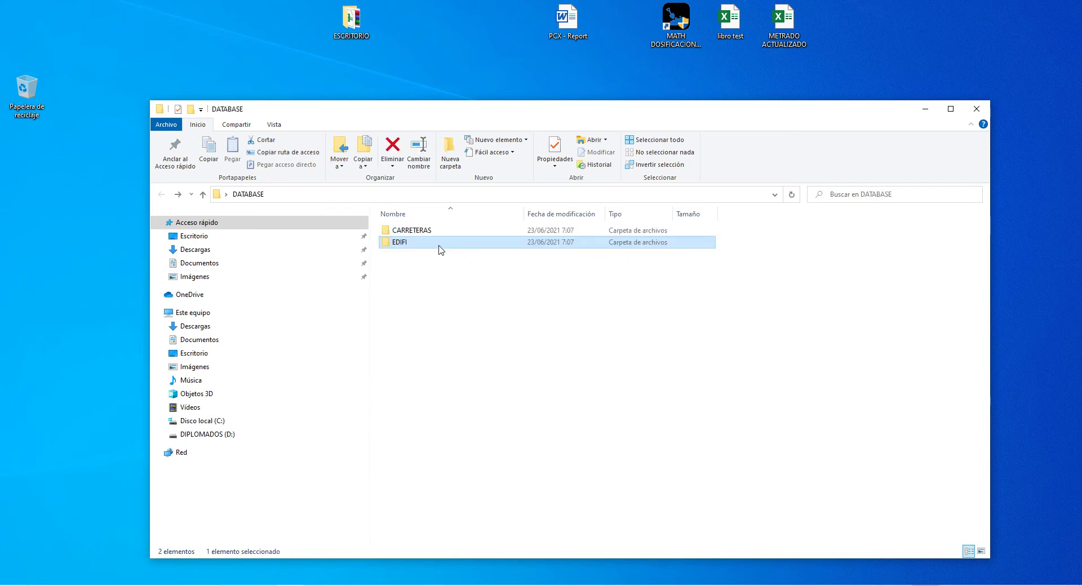
Compare the contents of the CARRETERAS folder with those of EDIFI and return to the DATABASE folder.
click(424, 231)
double_click(424, 231)
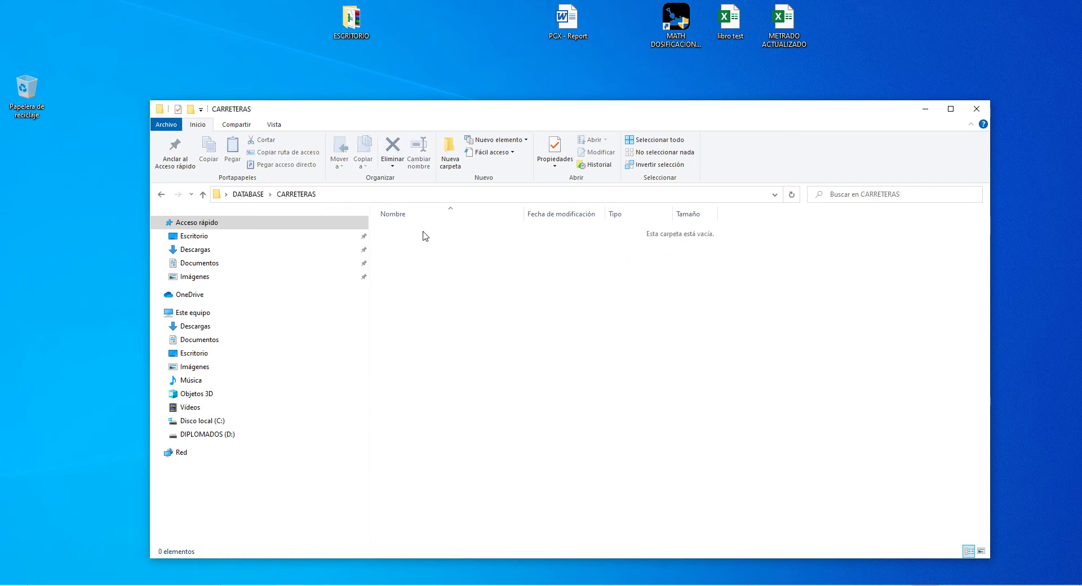
key(alt+Left)
double_click(415, 244)
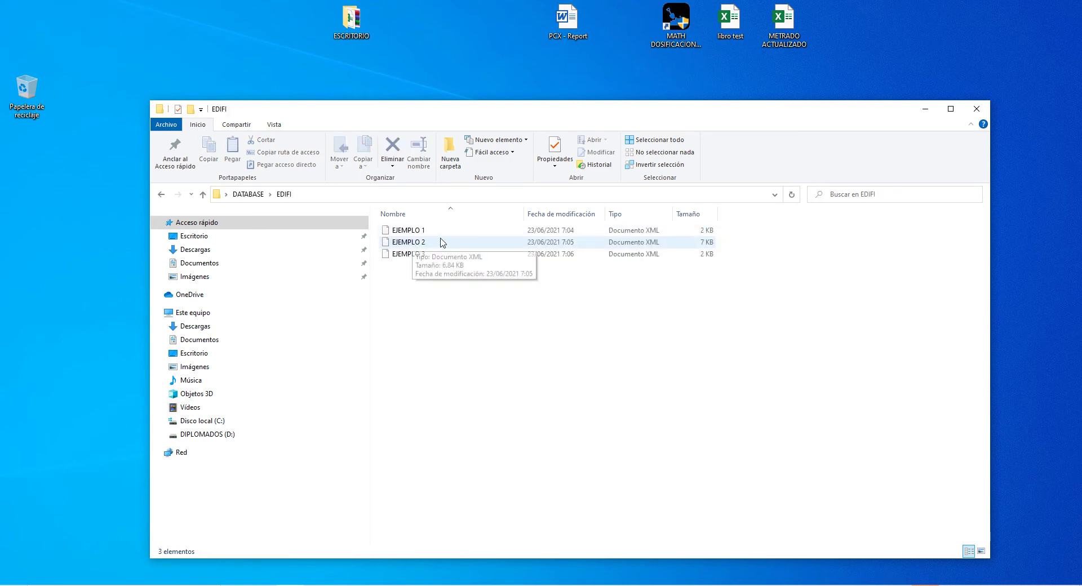
key(alt+Left)
right_click(452, 314)
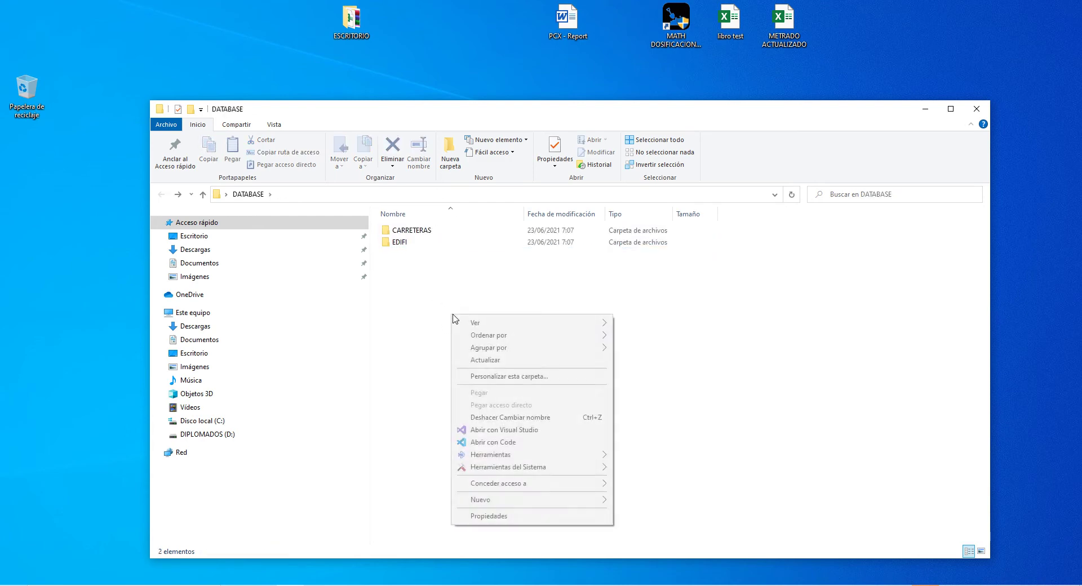
click(502, 361)
right_click(443, 328)
click(479, 373)
right_click(446, 320)
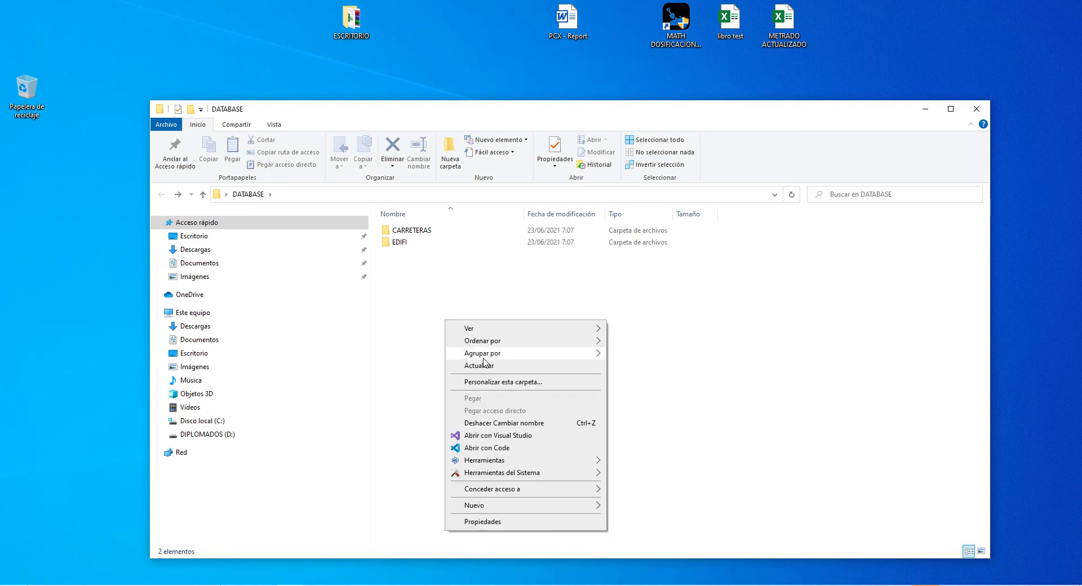
click(484, 365)
drag(598, 115, 552, 197)
drag(469, 148, 468, 56)
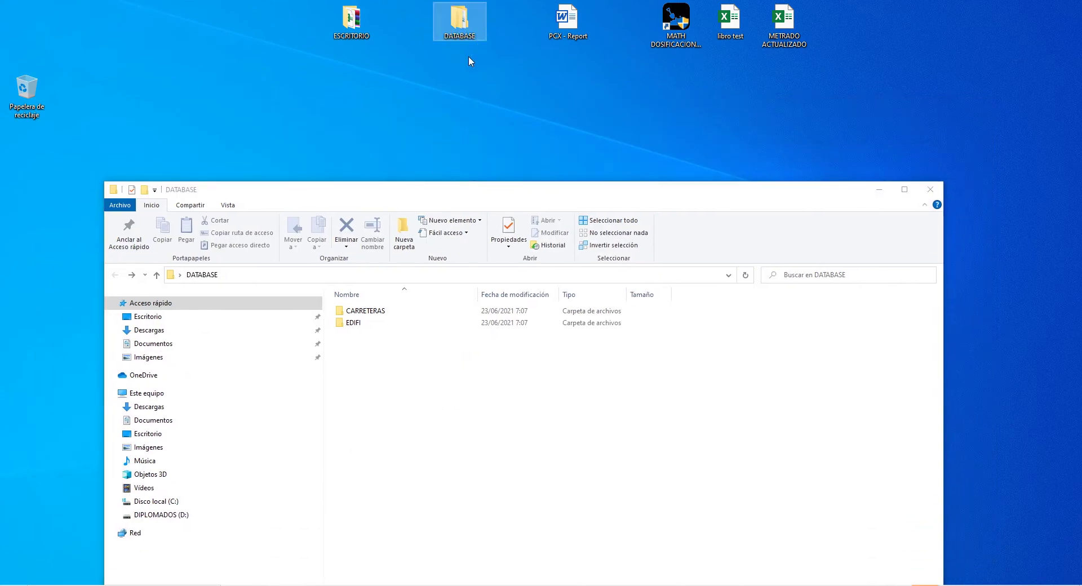
drag(469, 191, 464, 92)
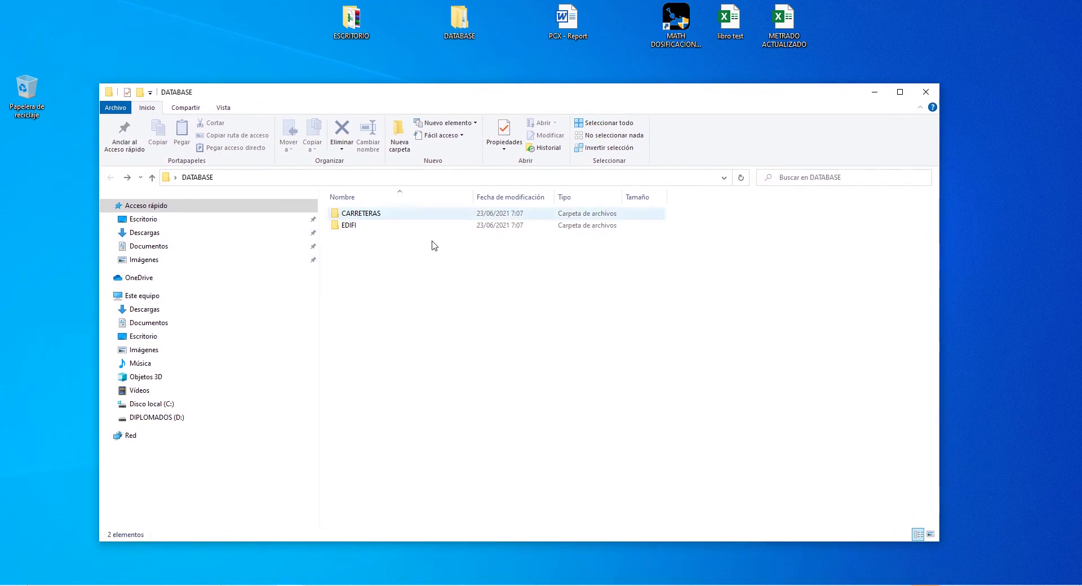
right_click(397, 284)
click(419, 327)
right_click(364, 279)
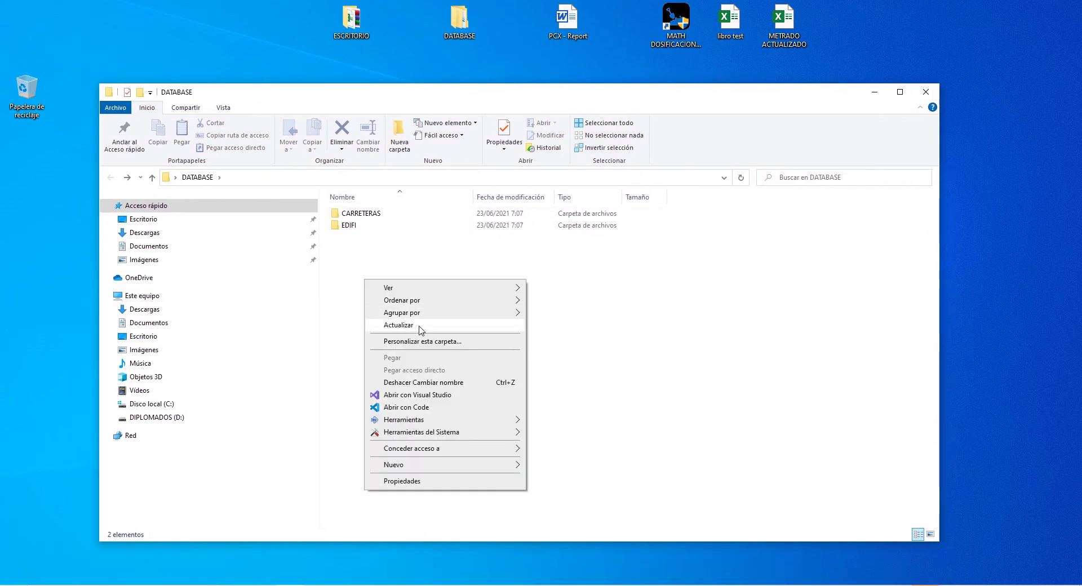
click(420, 325)
drag(404, 258, 345, 215)
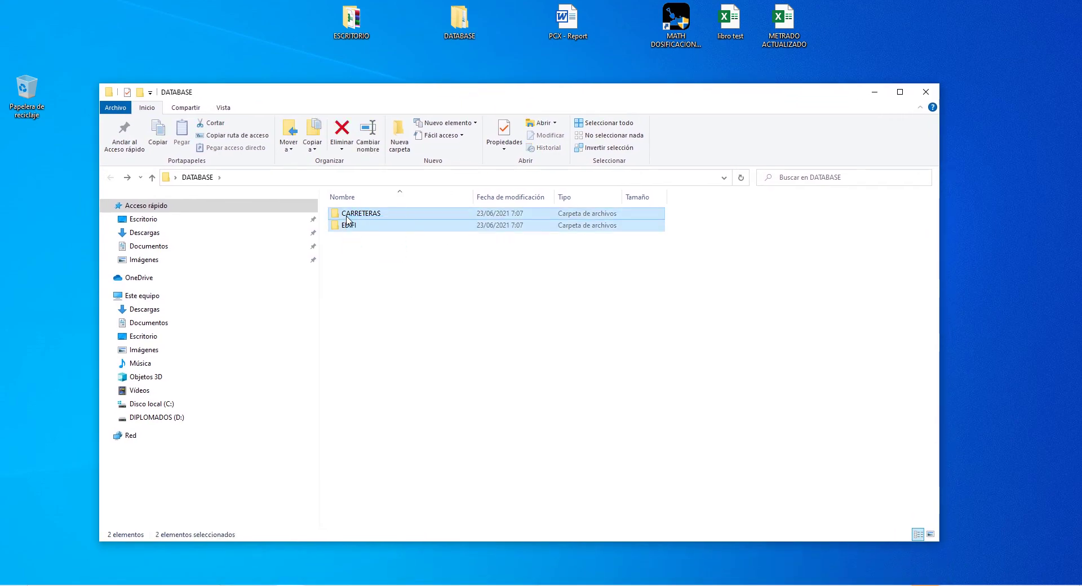
right_click(379, 271)
click(415, 317)
right_click(391, 284)
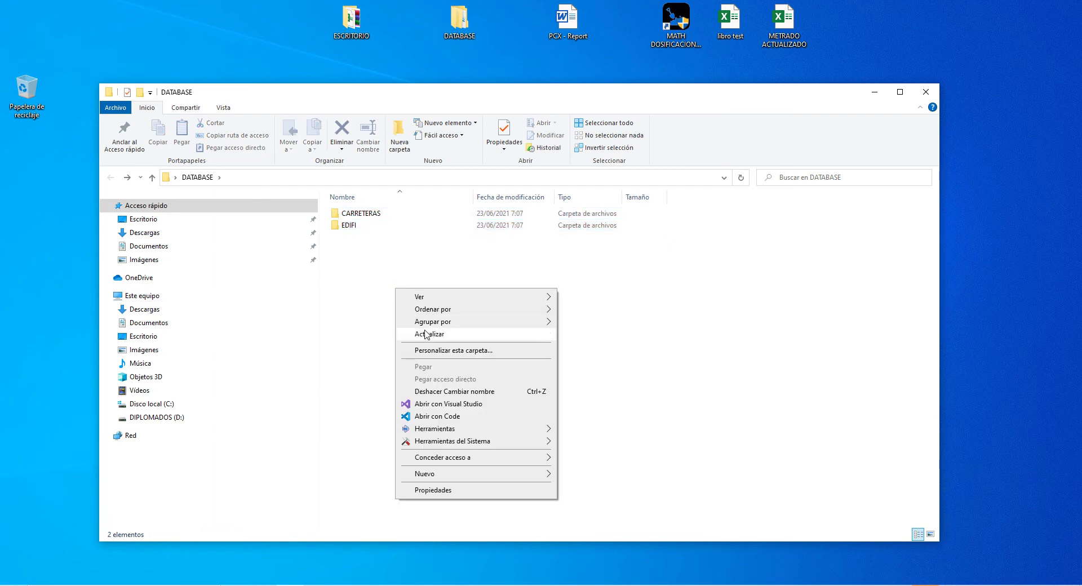
click(426, 332)
right_click(374, 295)
click(407, 338)
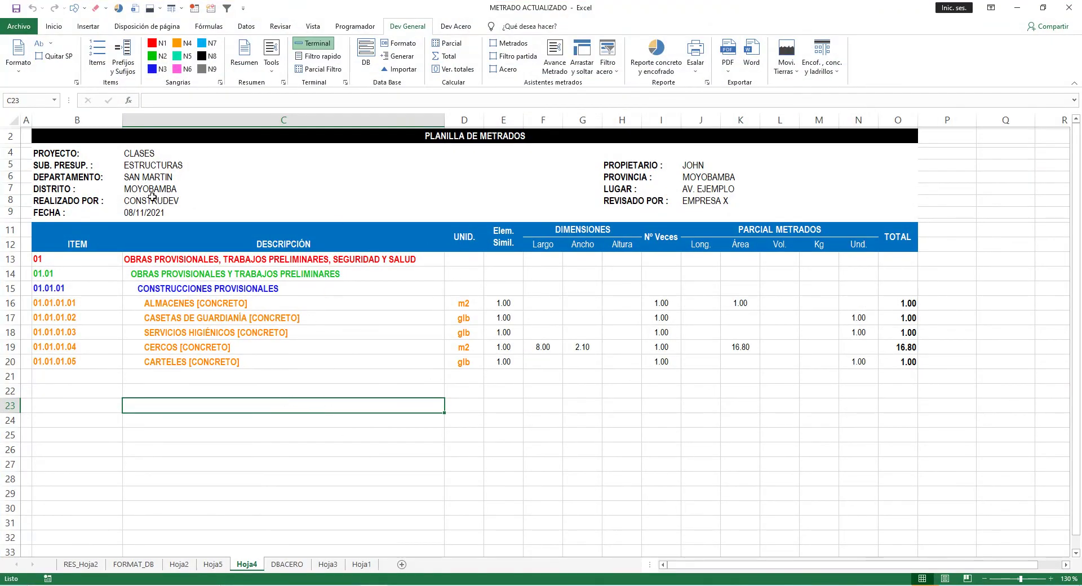
Examine the Hoja5, Hoja2 and FORMAT_DB sheets of the METRADO ACTUALIZADO workbook.
click(213, 565)
click(179, 565)
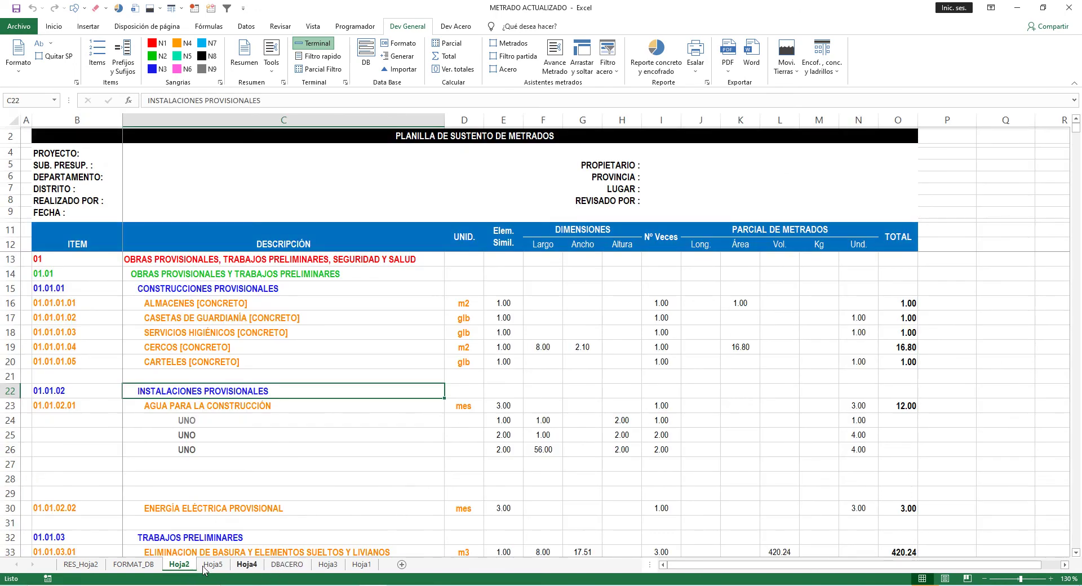
click(134, 564)
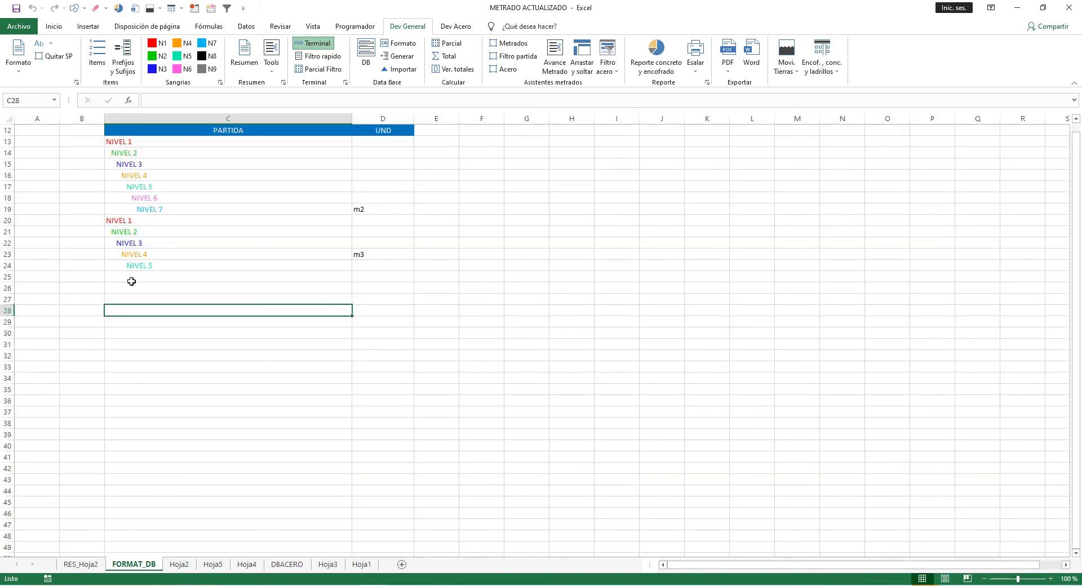
click(188, 279)
click(181, 298)
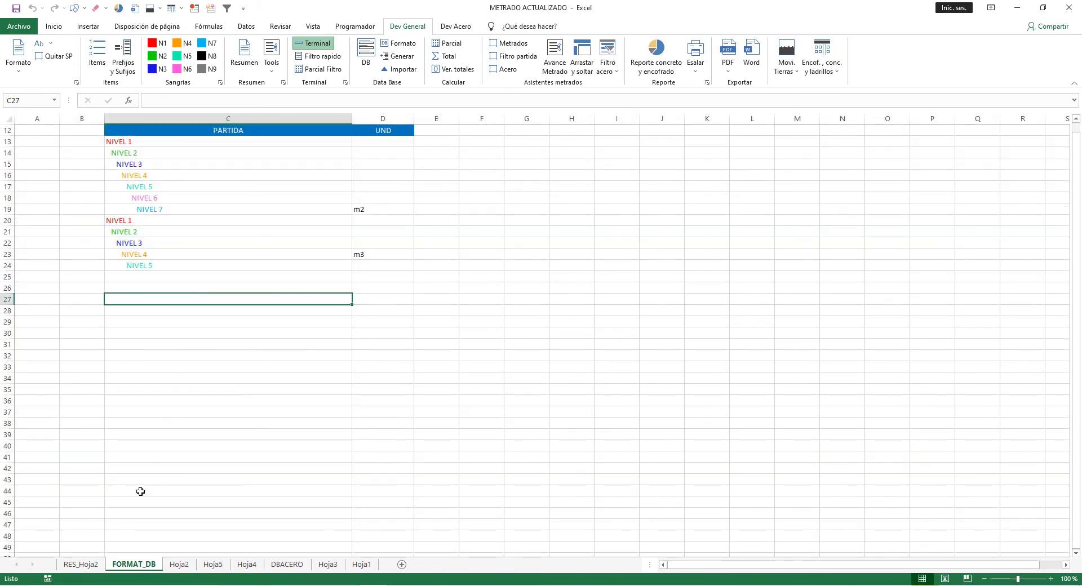
Insert a blank row above the CARTELES item in the RES_Hoja2 sheet.
click(81, 565)
scroll(148, 325, down, 3)
scroll(147, 325, up, 3)
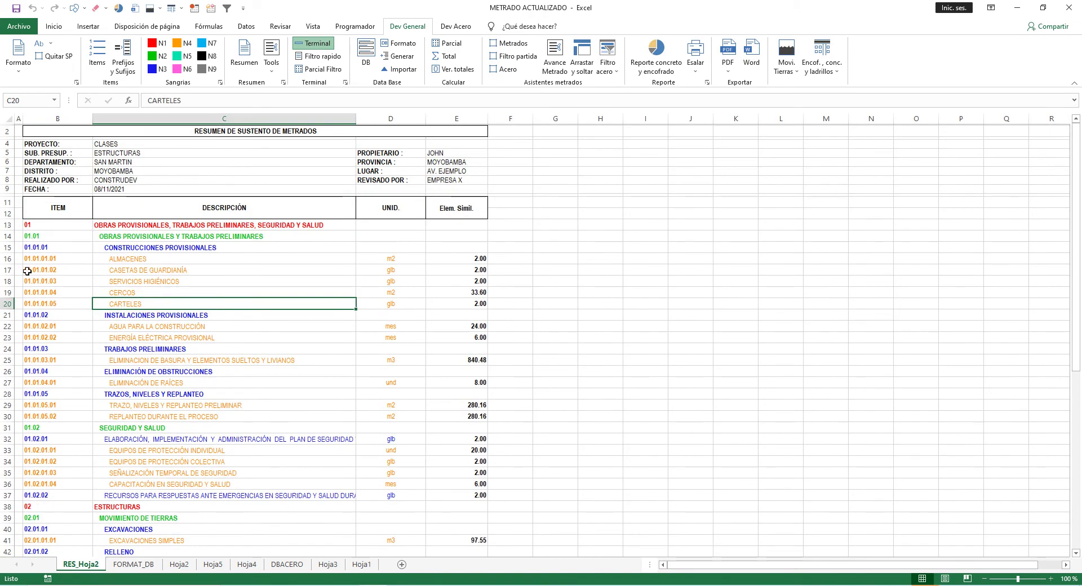
click(5, 303)
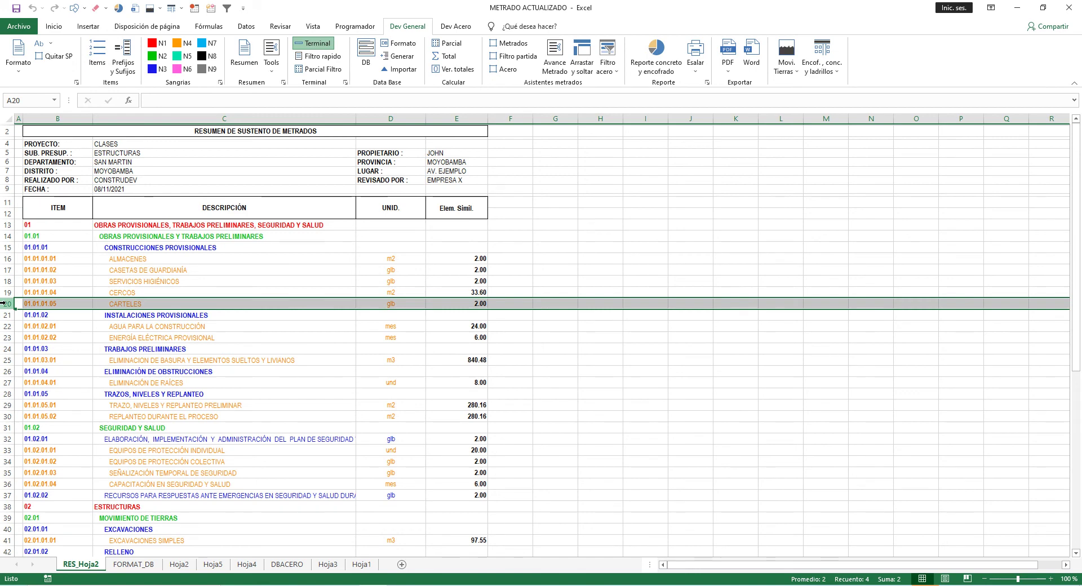
key(ctrl+plus)
click(266, 352)
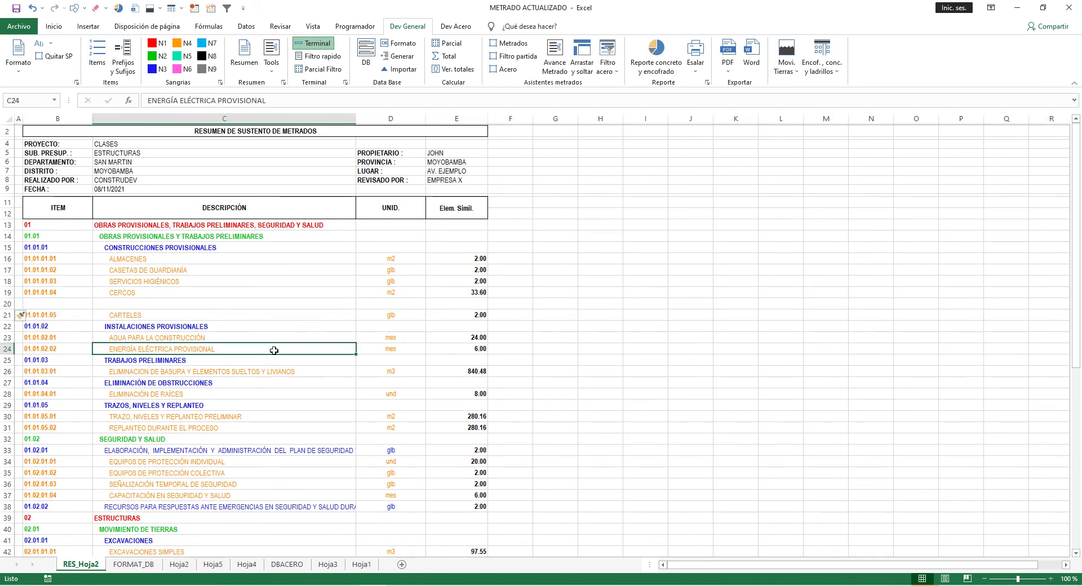
Open the add-in's command terminal over RES_Hoja2 and run ELIMINAR_FILAS to delete the blank rows.
click(587, 440)
double_click(587, 418)
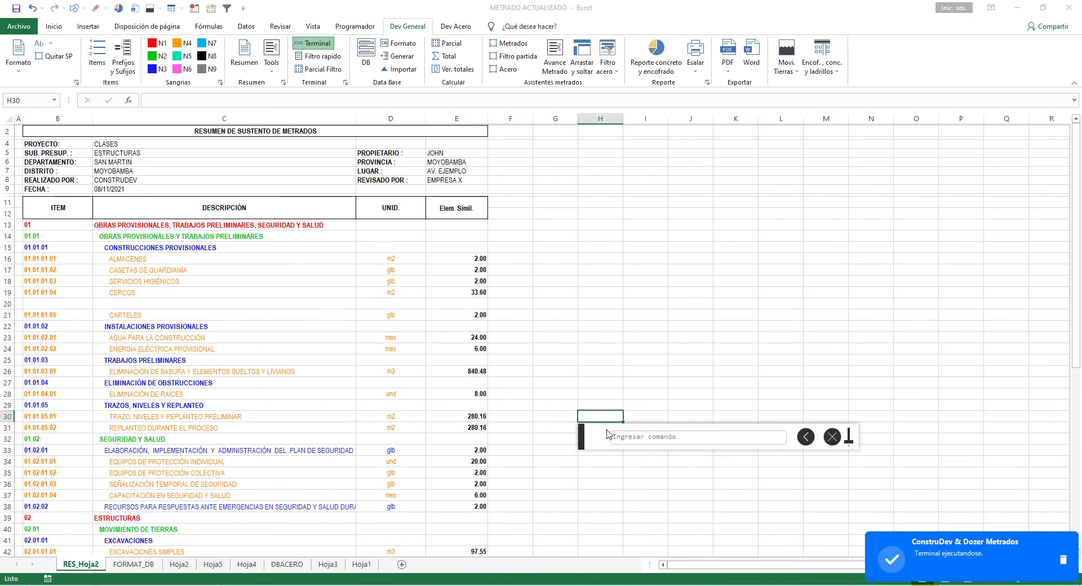
click(617, 437)
text(ELIMINAR_ESPACIOS)
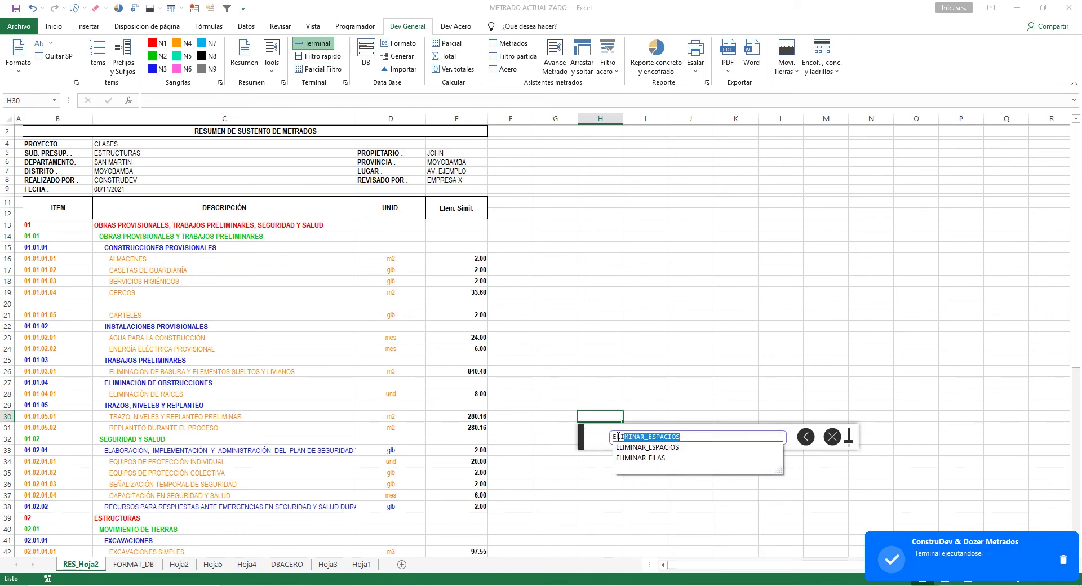
click(682, 459)
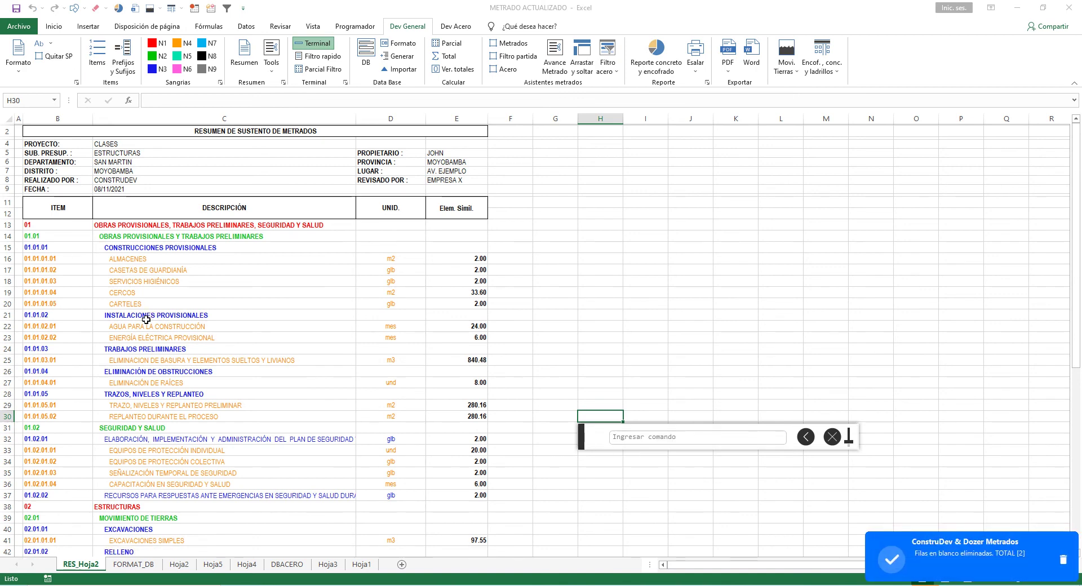
Insert blank rows above INSTALACIONES PROVISIONALES, CASETAS DE GUARDIANÍA and SEGURIDAD Y SALUD in RES_Hoja2.
click(4, 316)
scroll(11, 337, up, 3)
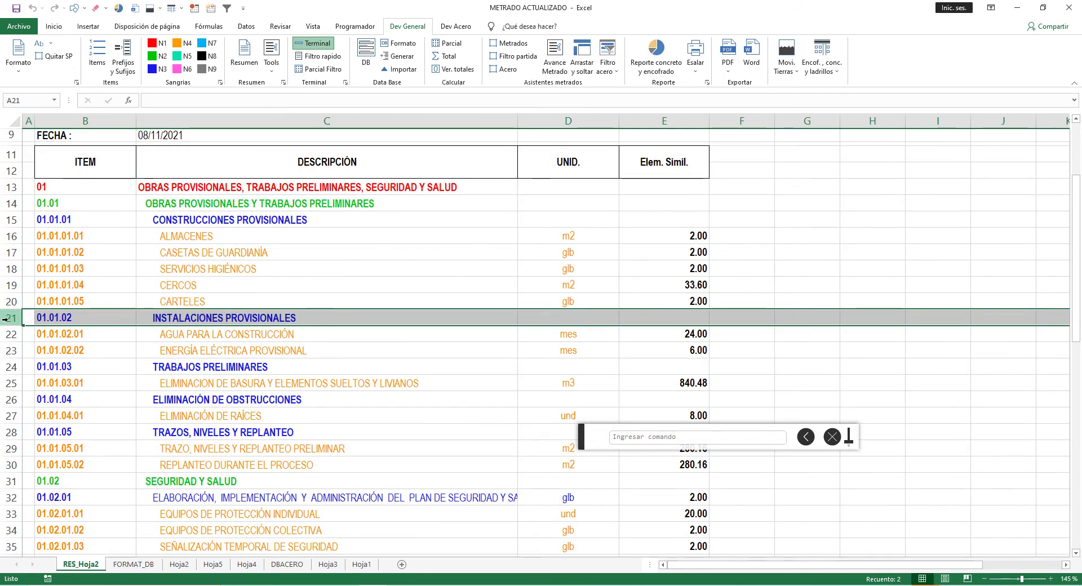
key(ctrl+plus)
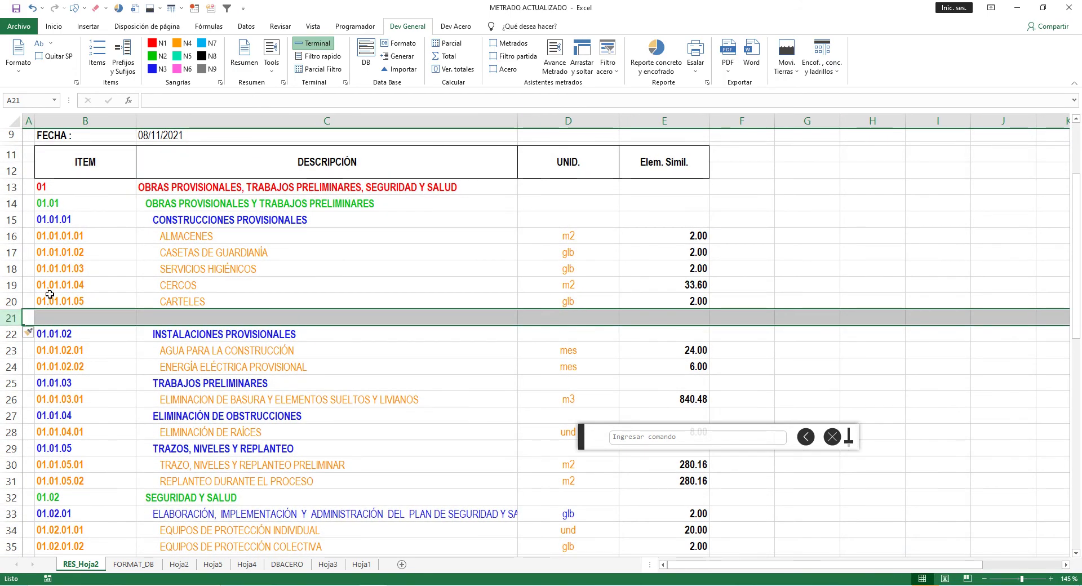
click(13, 252)
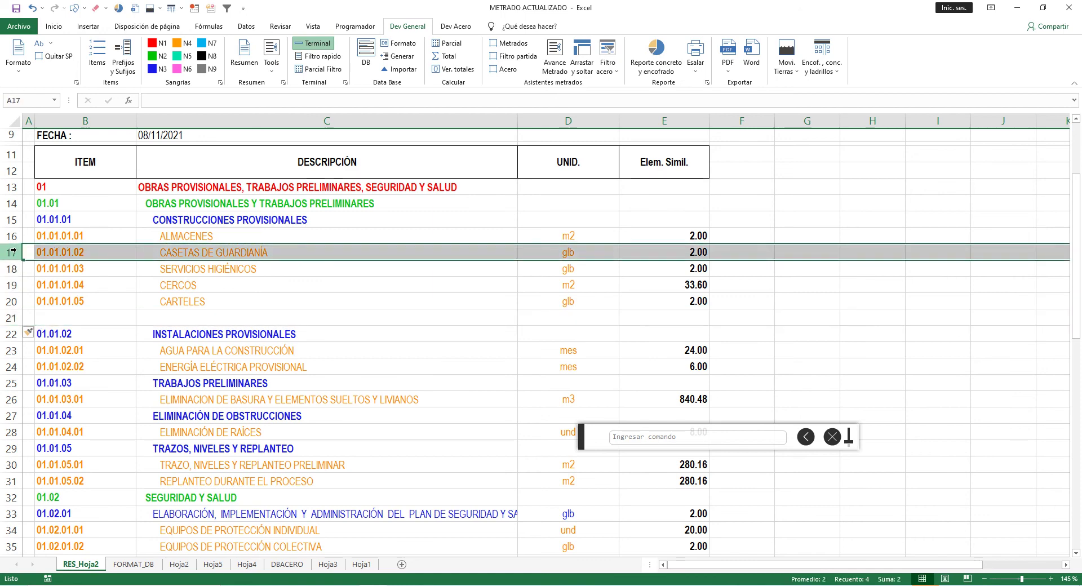
key(ctrl+plus)
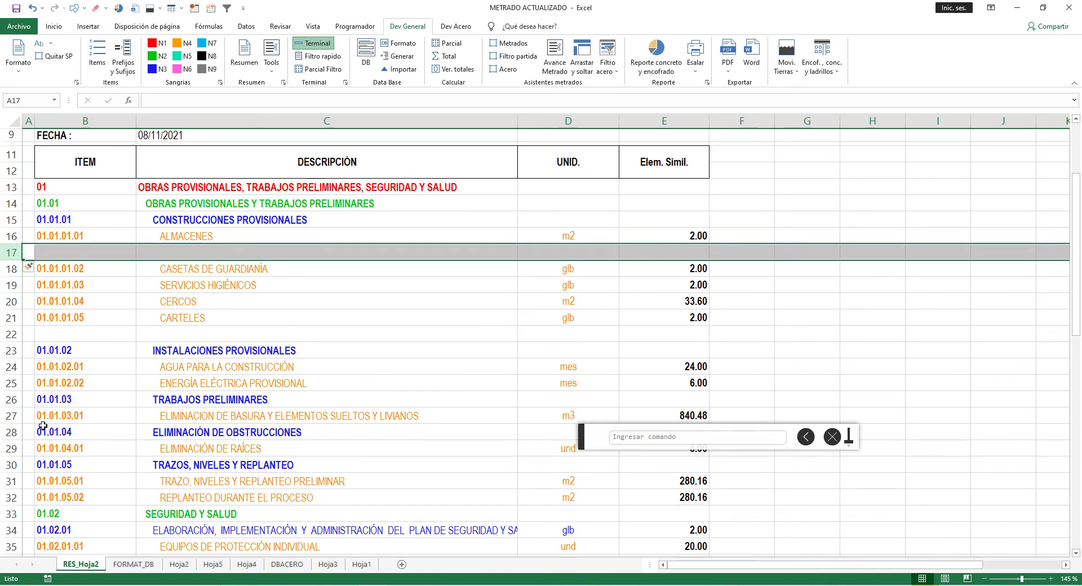
scroll(43, 425, down, 4)
click(9, 334)
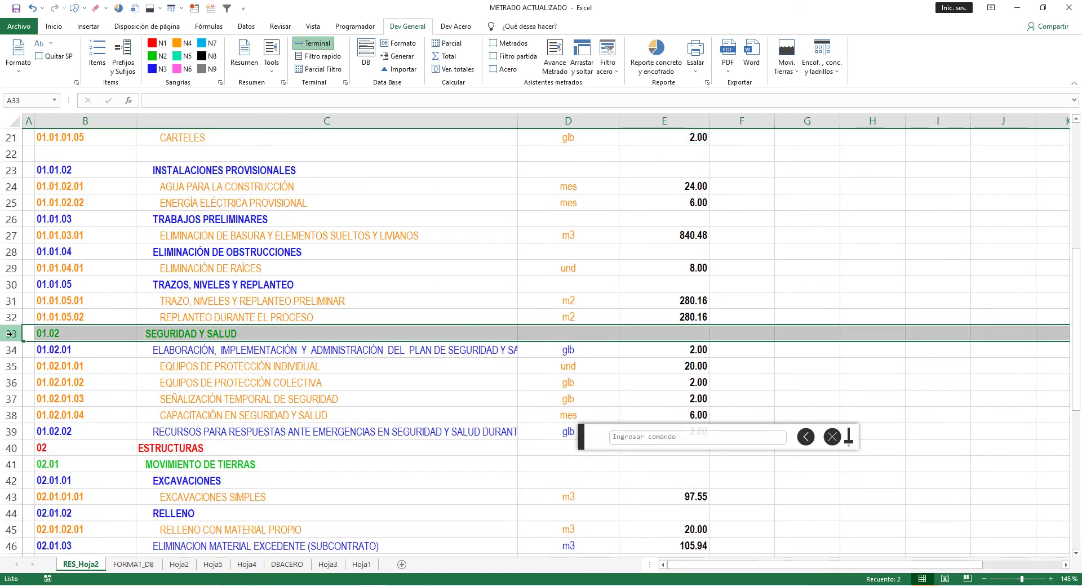
key(ctrl+plus)
scroll(218, 353, up, 3)
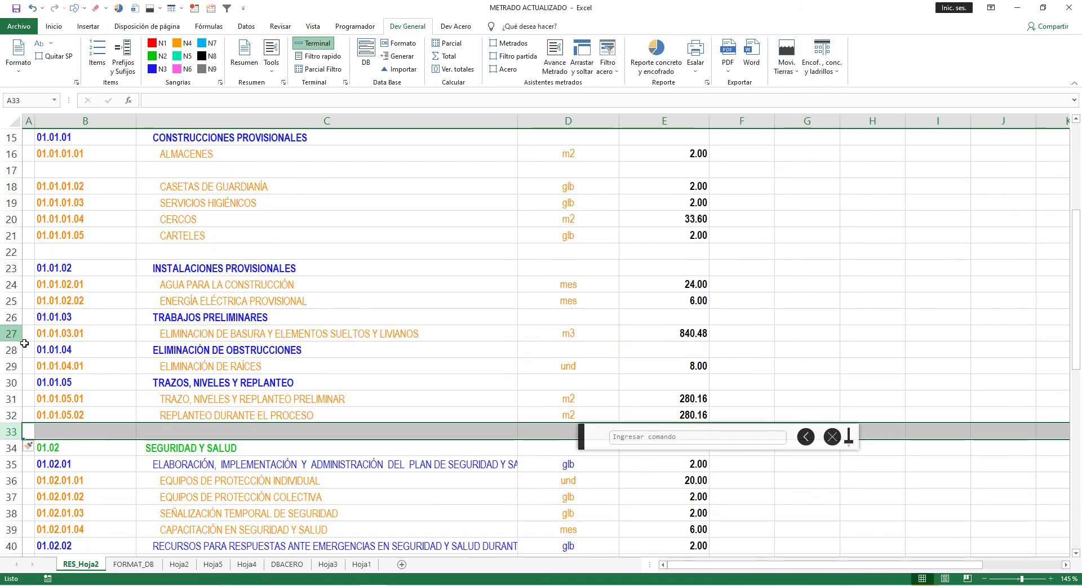
Remove the three blank rows from RES_Hoja2 with the ELIMINAR_FILAS command and close the command terminal.
click(254, 252)
click(204, 222)
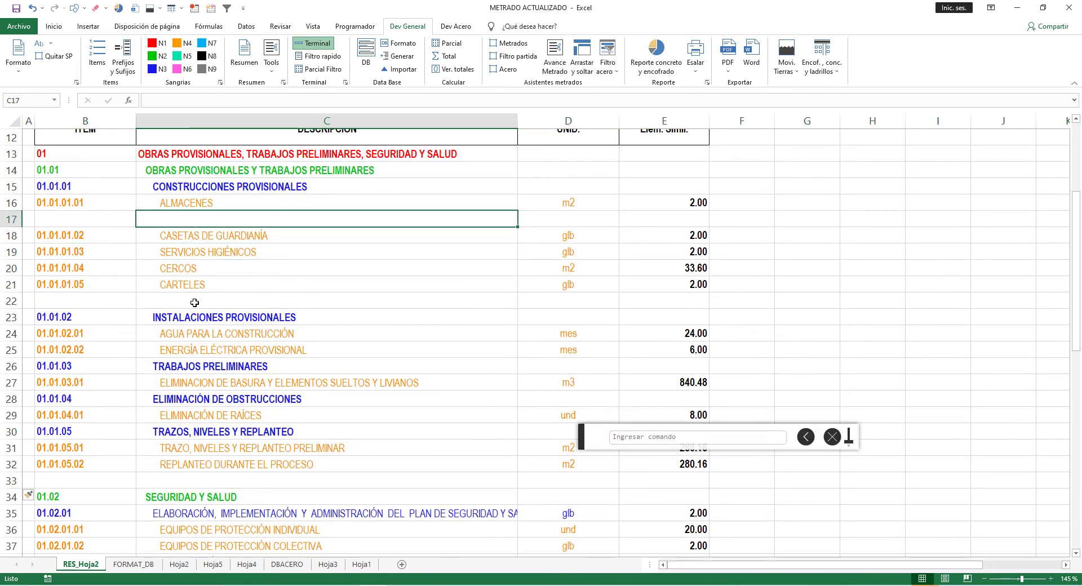
click(192, 302)
click(184, 480)
click(712, 433)
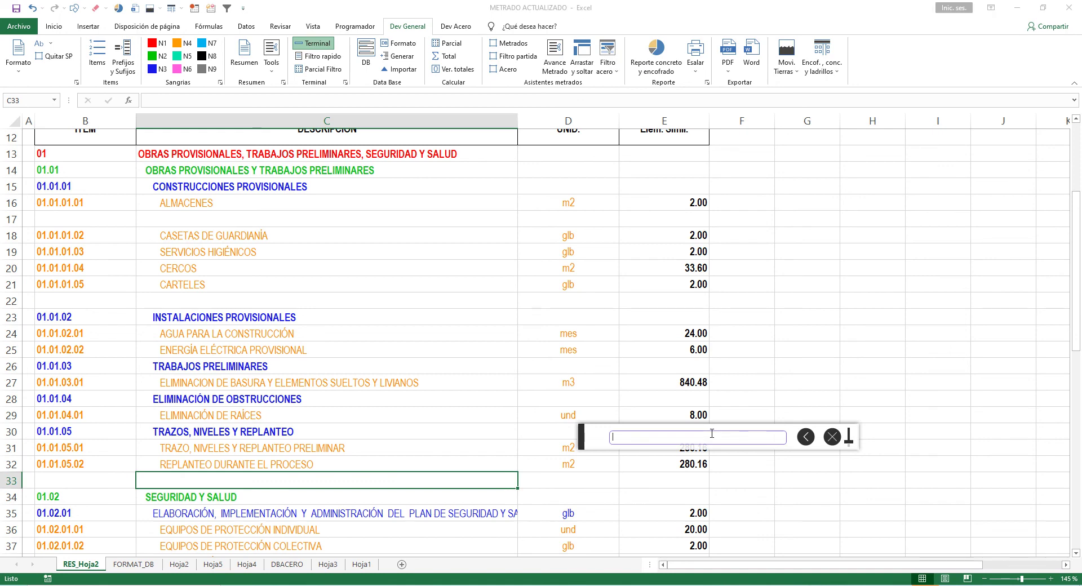
text(ELIMINAR_ESPACIOS)
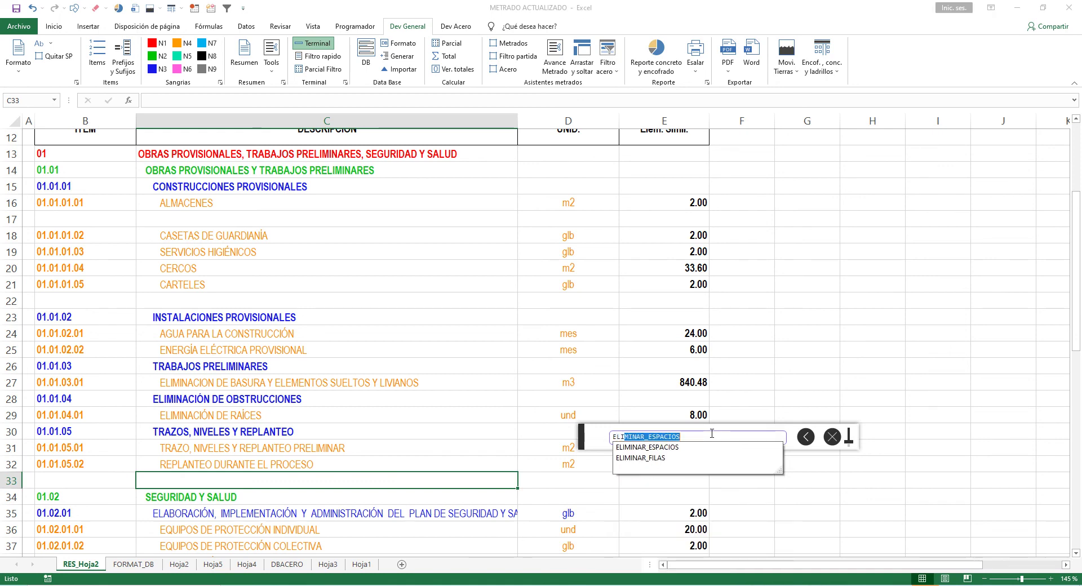
click(658, 458)
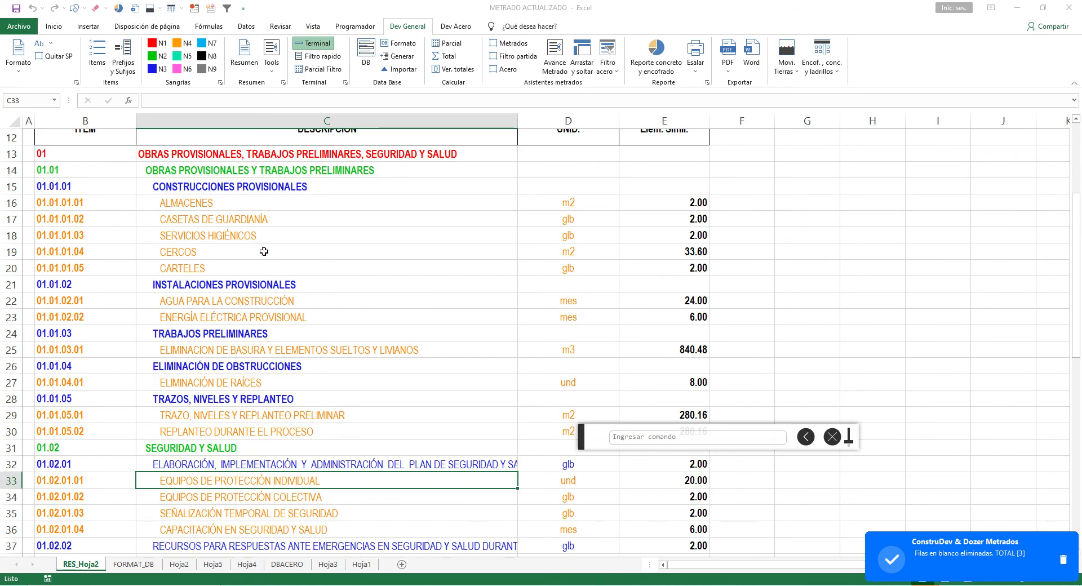
scroll(264, 252, up, 1)
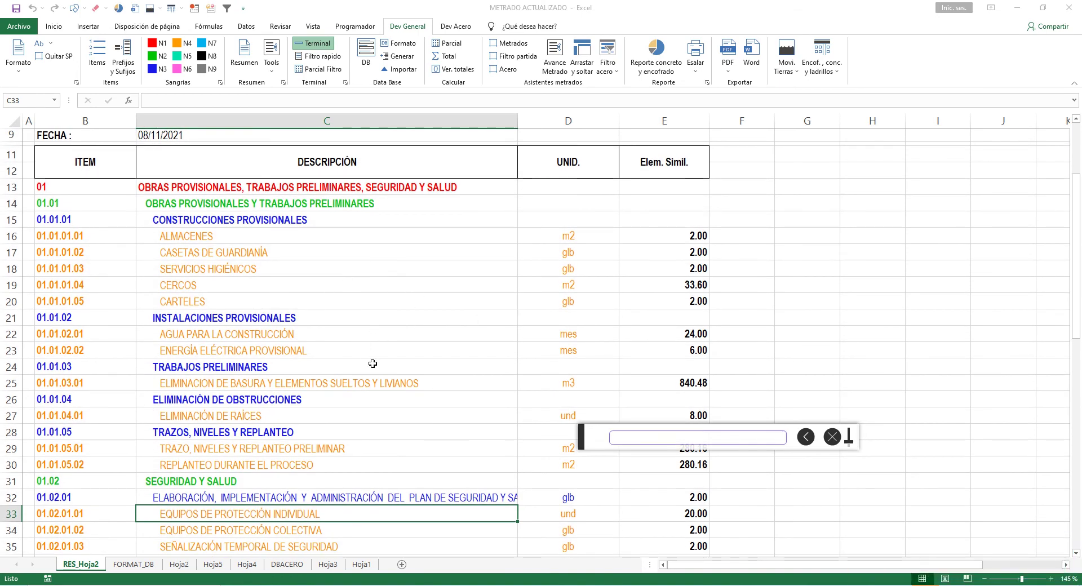
scroll(372, 364, down, 1)
click(832, 437)
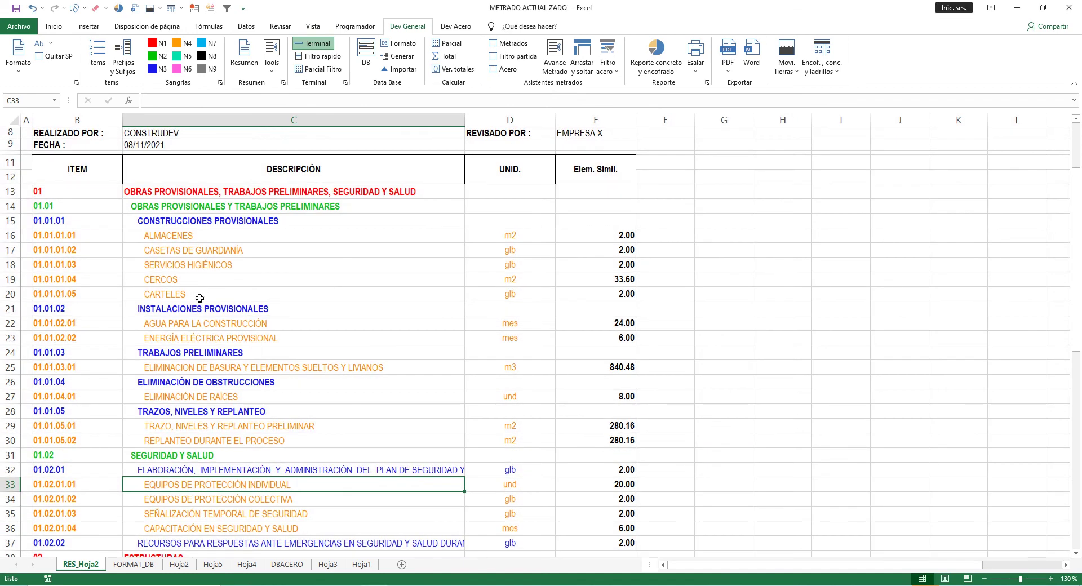
right_click(10, 249)
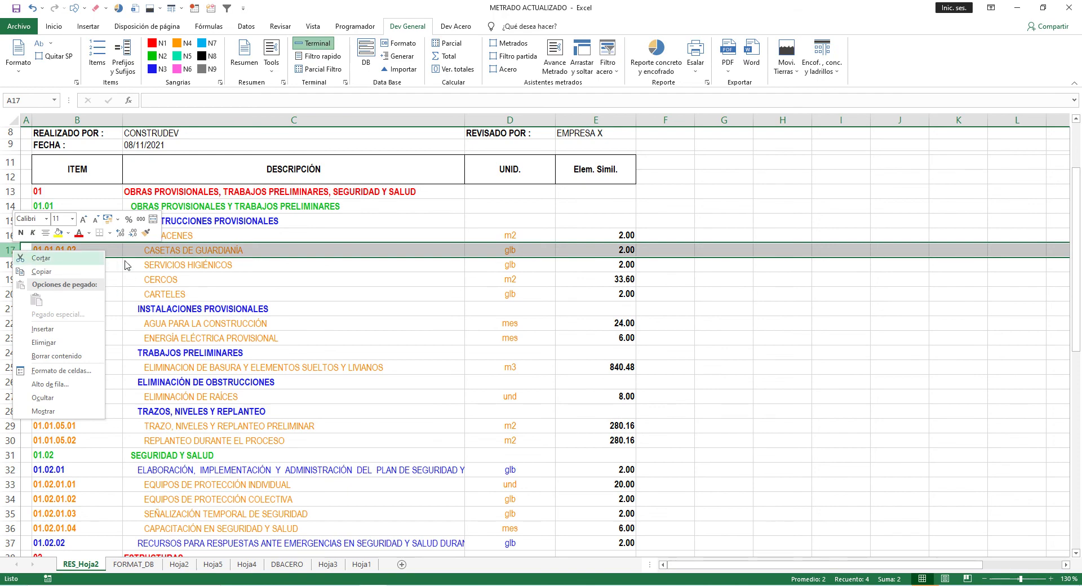
click(239, 268)
scroll(246, 413, up, 2)
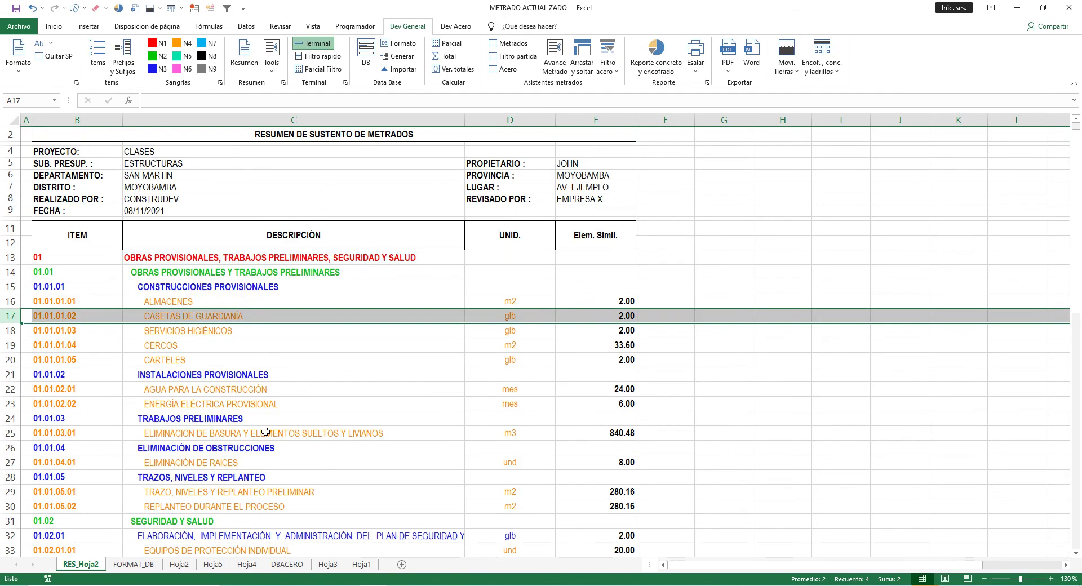
Examine the takeoff items and blank rows in Hoja2, and open the DBACERO steel diameter sheet.
click(179, 564)
click(212, 462)
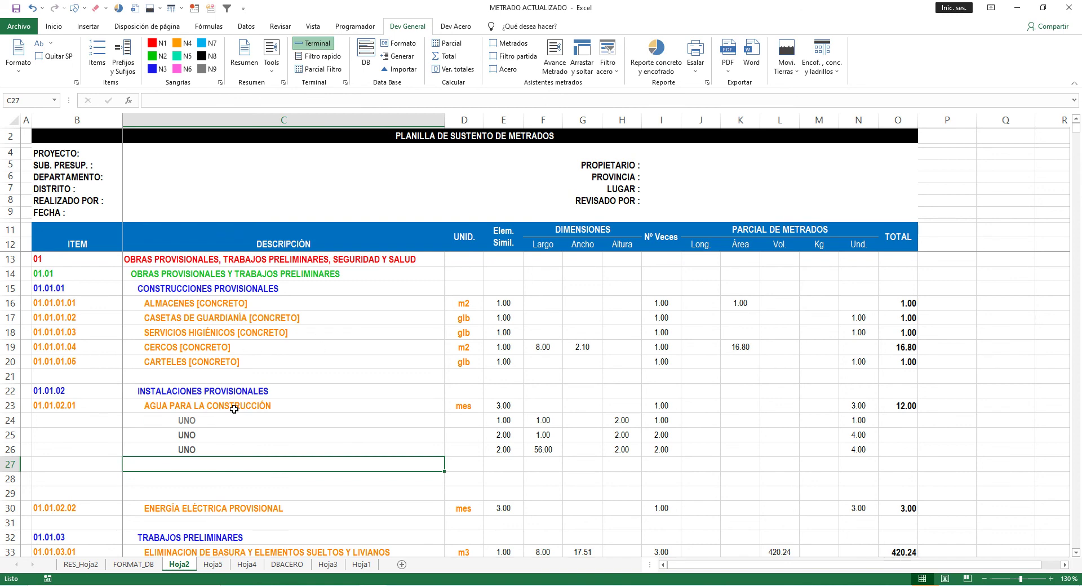
scroll(243, 410, down, 3)
scroll(243, 410, up, 3)
click(287, 564)
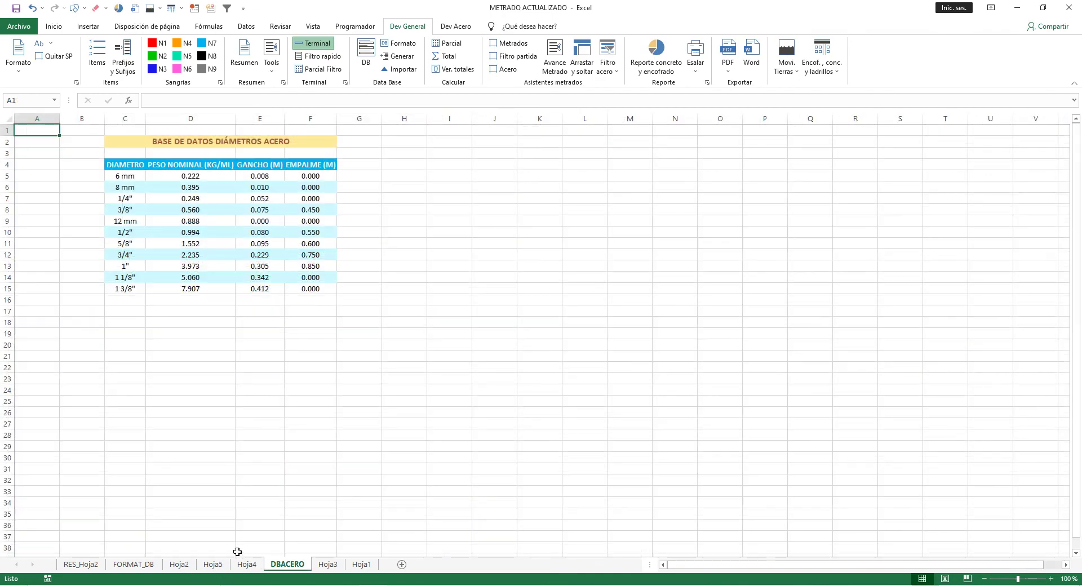
Look over Hoja5, Hoja2 and the level layout in FORMAT_DB, and switch to the DATABASE folder in File Explorer.
click(213, 564)
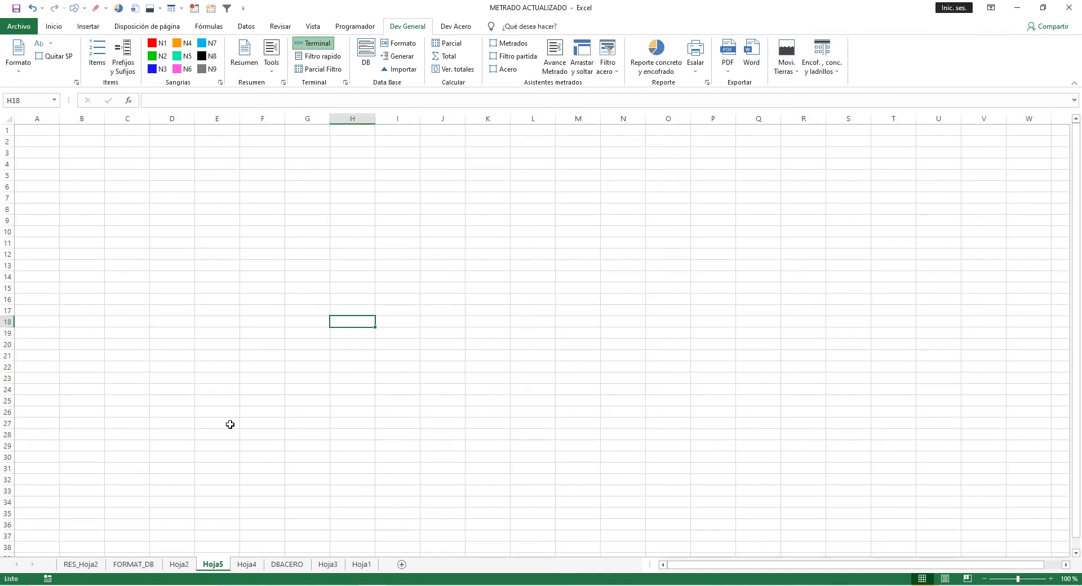
click(177, 565)
click(138, 566)
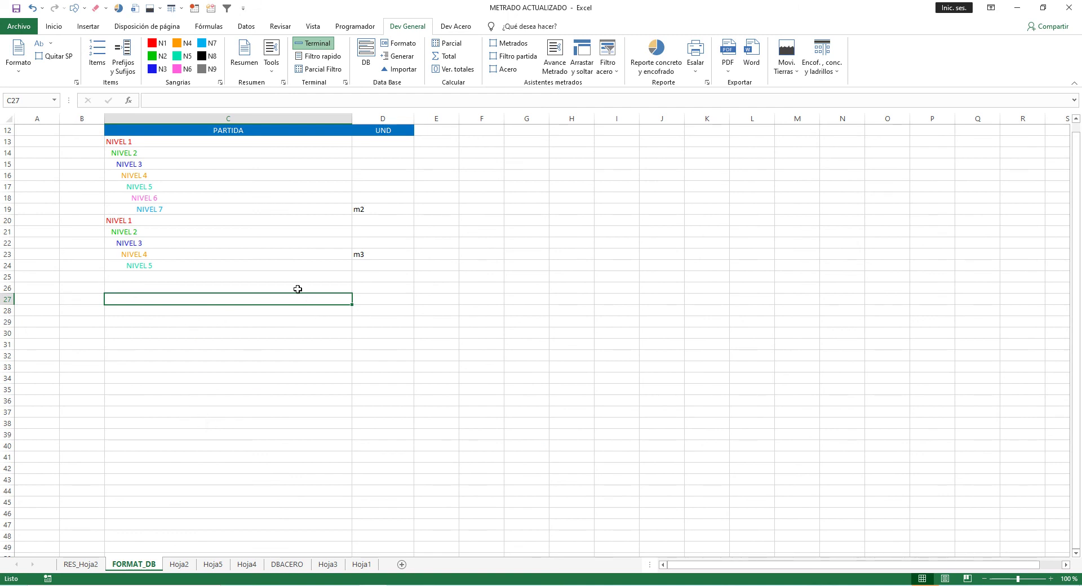
click(1017, 7)
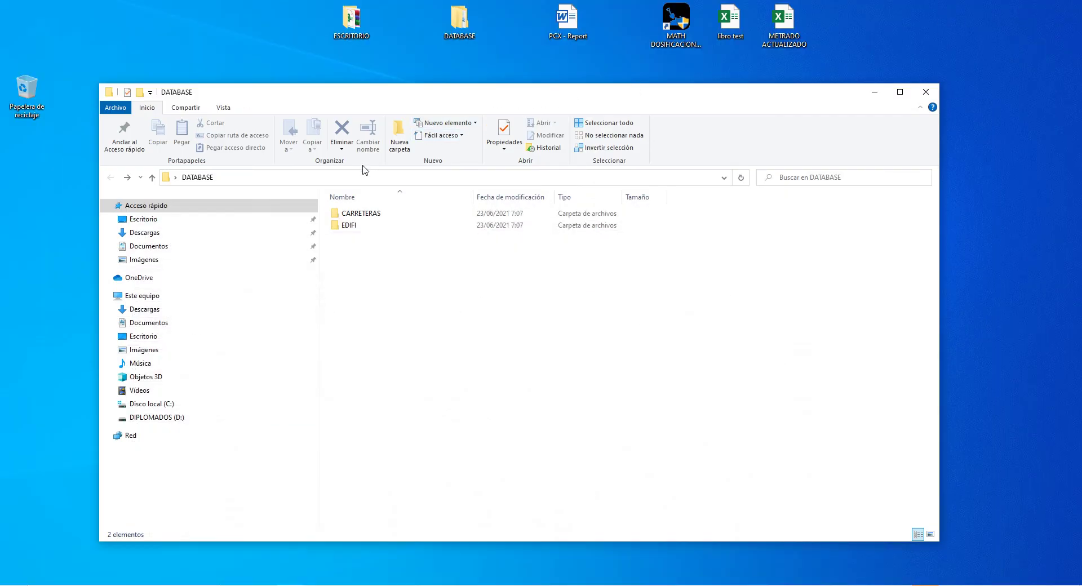
Examine the CARRETERAS and EDIFI folders inside DATABASE and refresh the folder listing.
drag(399, 268, 354, 214)
right_click(383, 285)
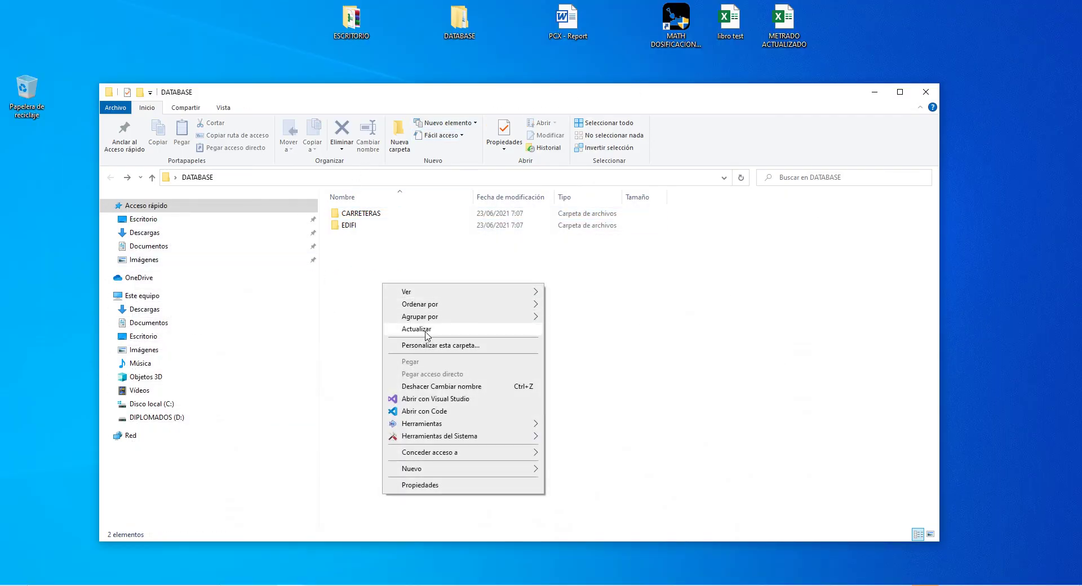
click(434, 330)
right_click(420, 297)
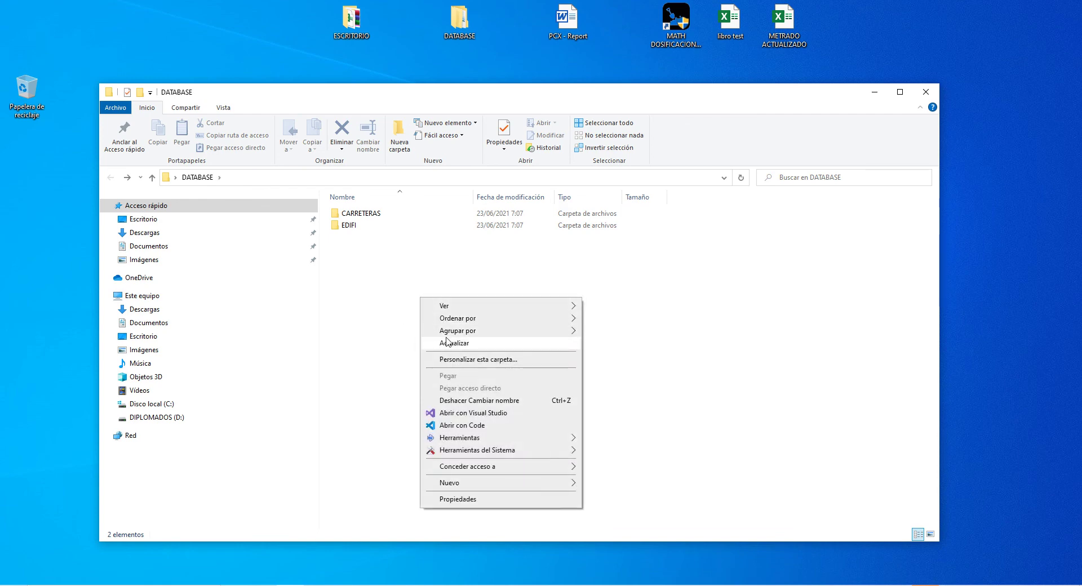
click(448, 344)
drag(427, 286, 356, 215)
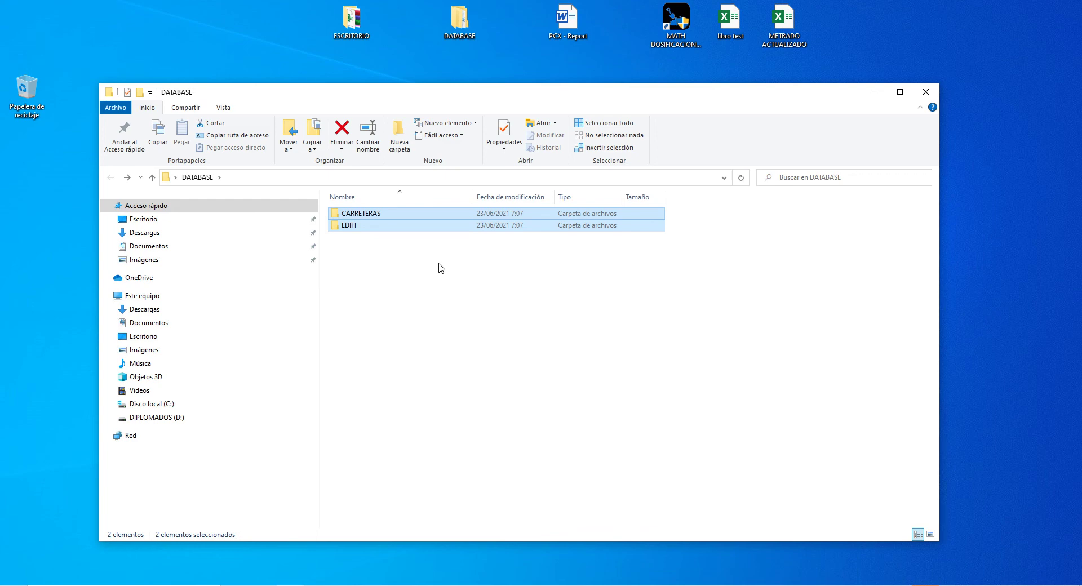
right_click(454, 291)
click(495, 331)
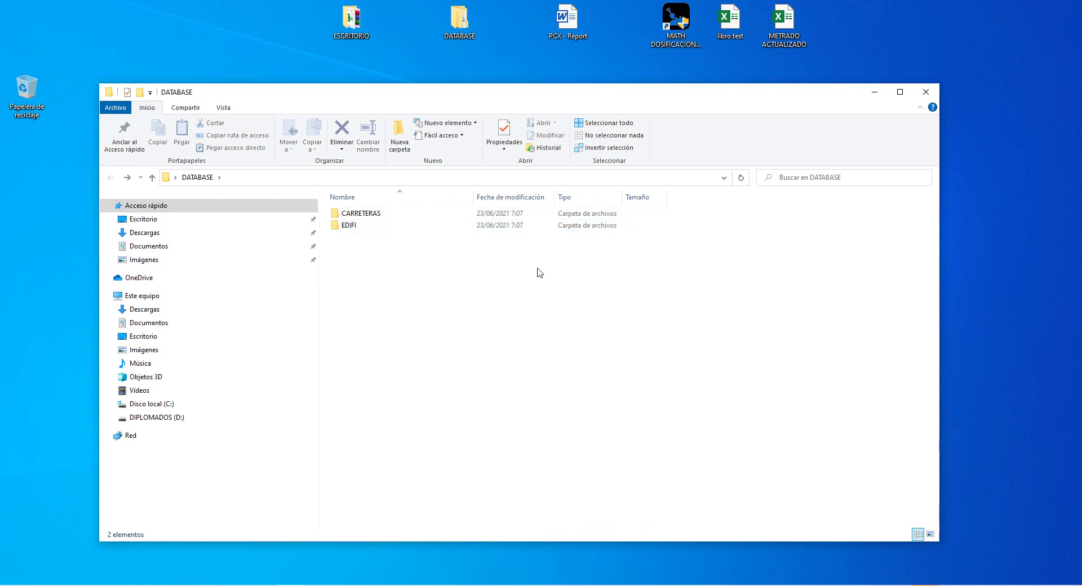